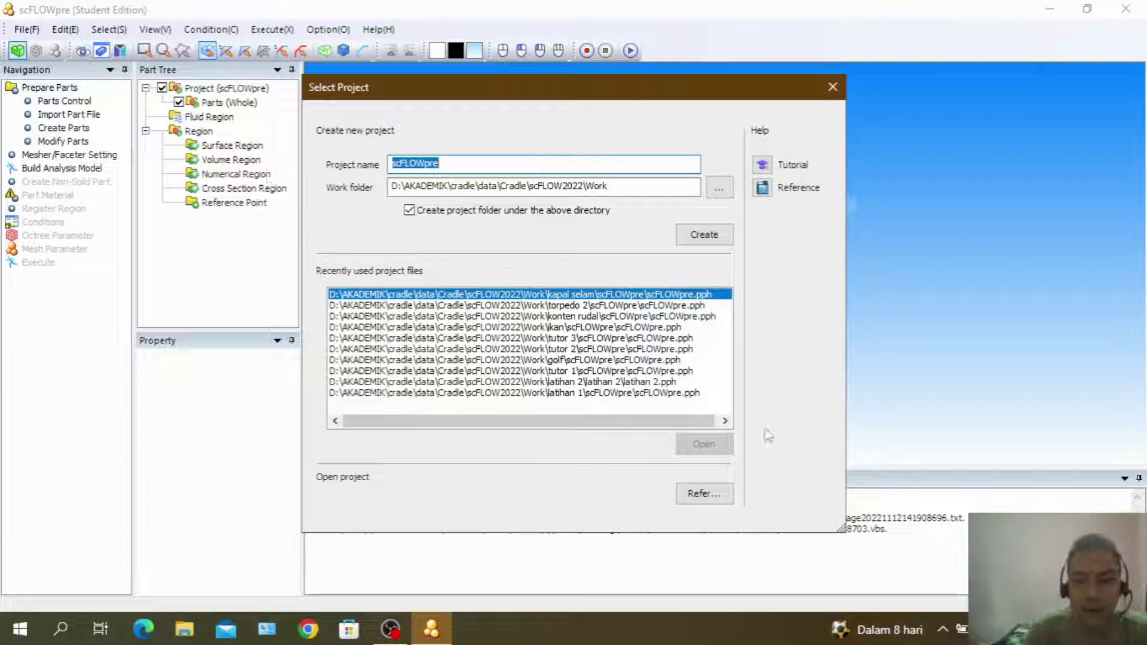
Show the Cradle launcher with its scFLOW tools from the system tray, and hide it again
left_click(943, 630)
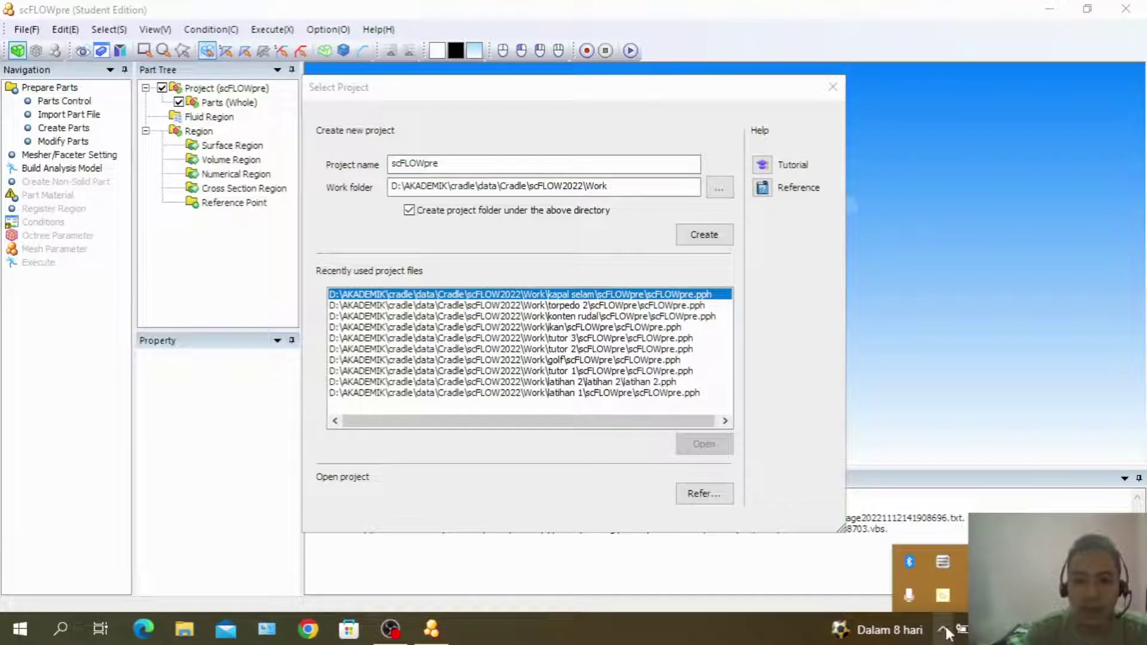
right_click(942, 596)
left_click(1012, 413)
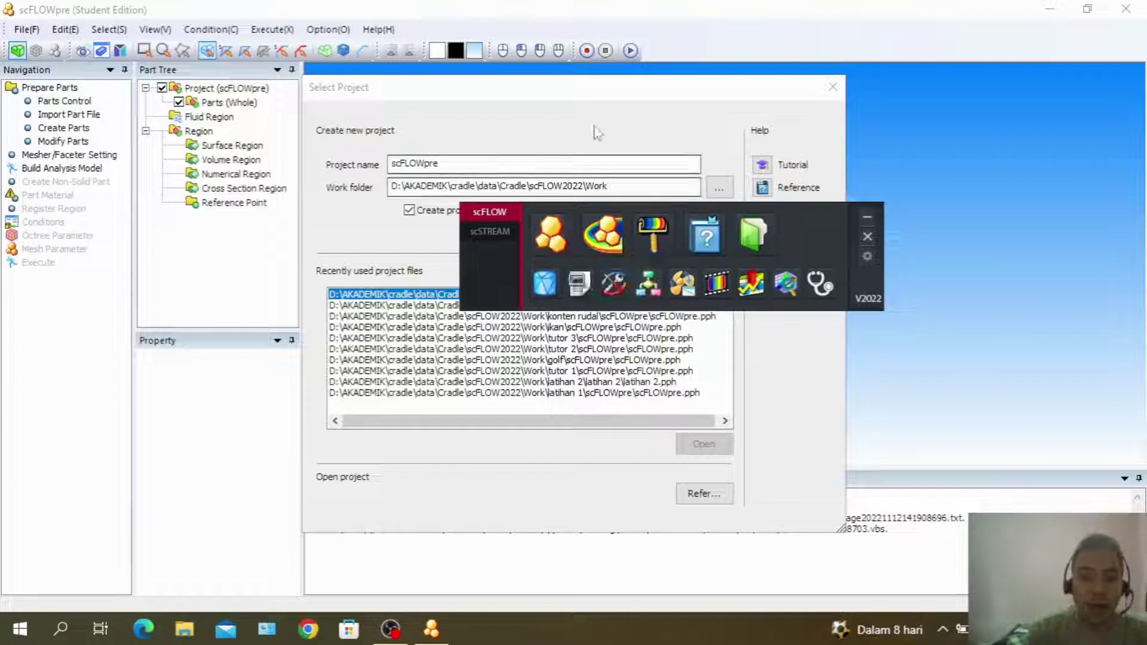
left_click(870, 218)
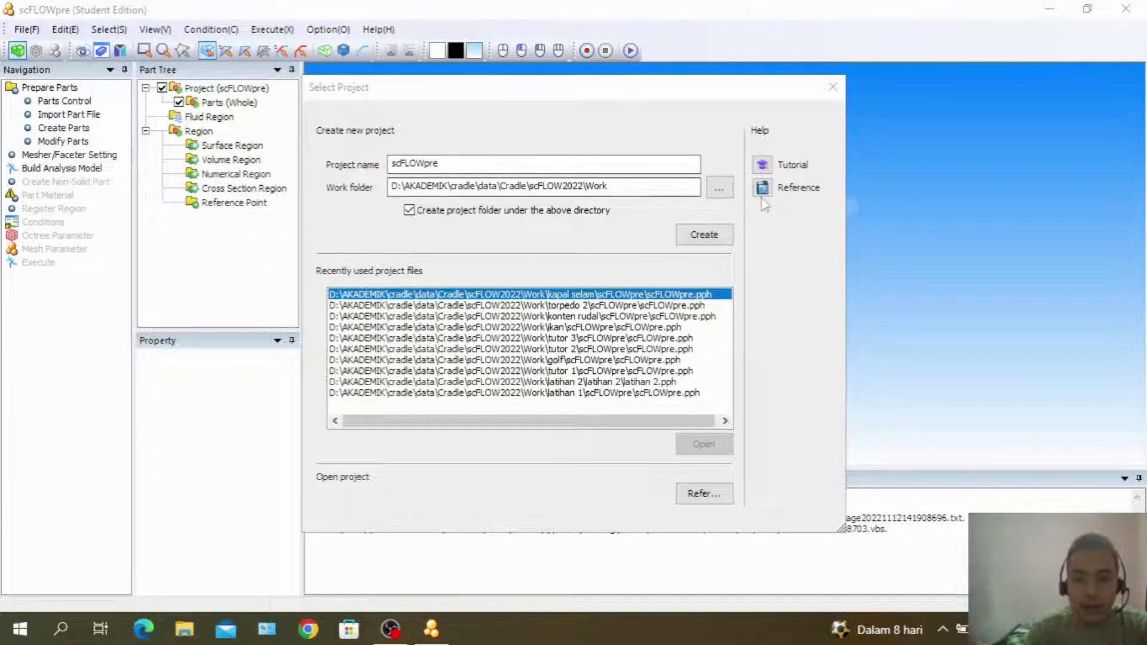
Create a folder named tutorial CFD inside the Work directory and select it as the new project's work folder
left_click(719, 188)
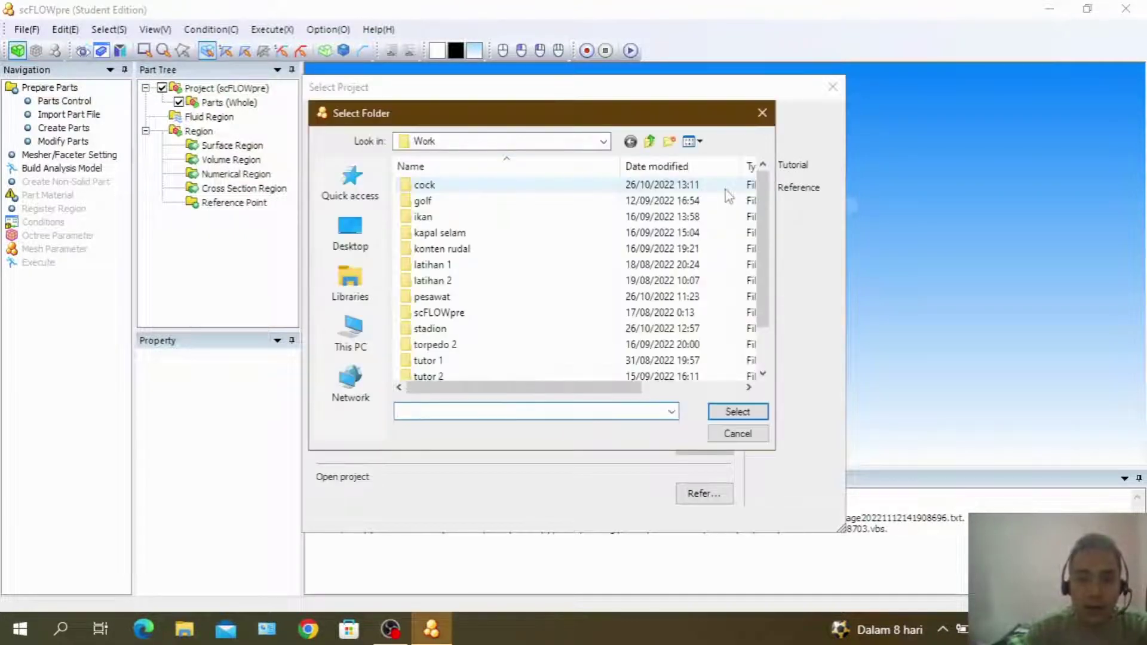
left_click(670, 144)
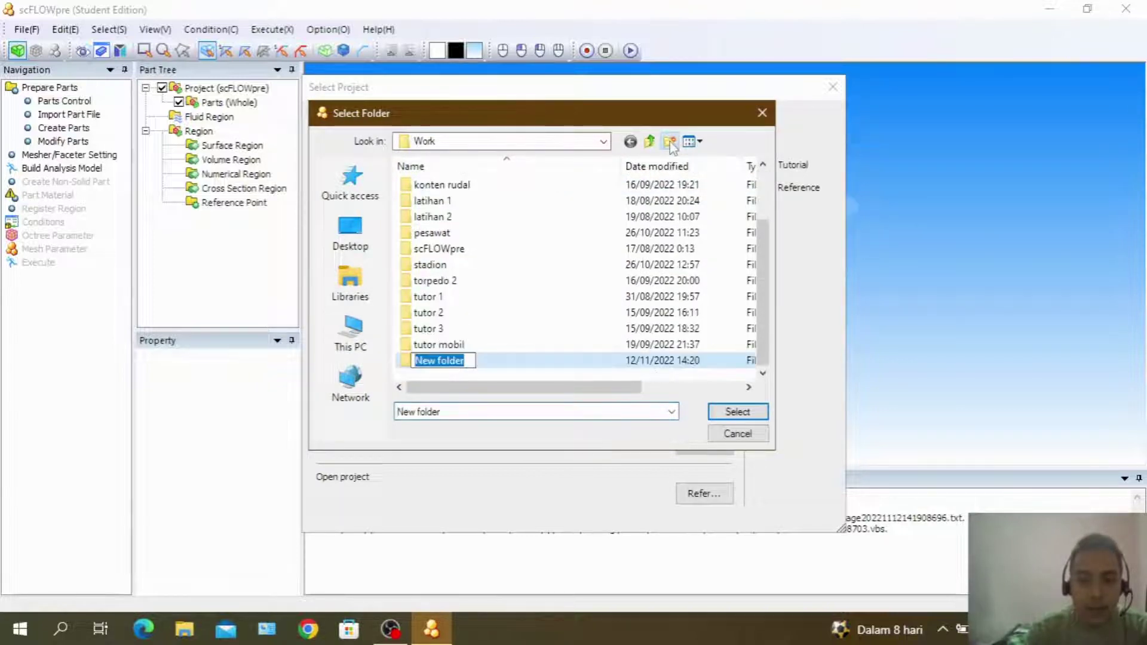
type("tutorial")
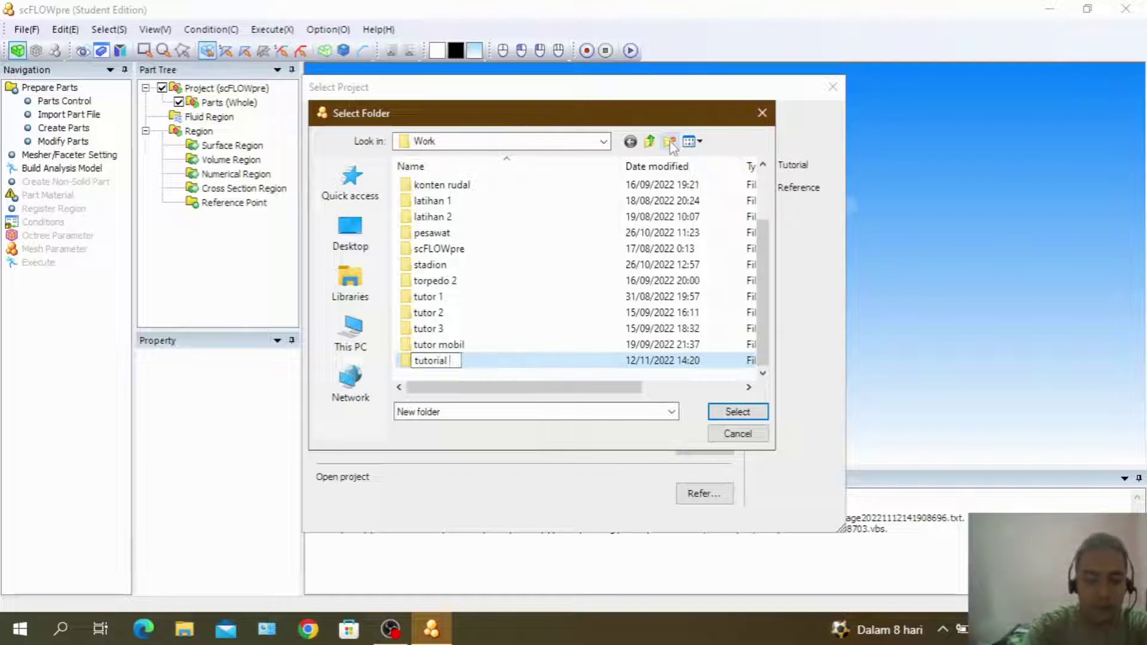
type(" CFD")
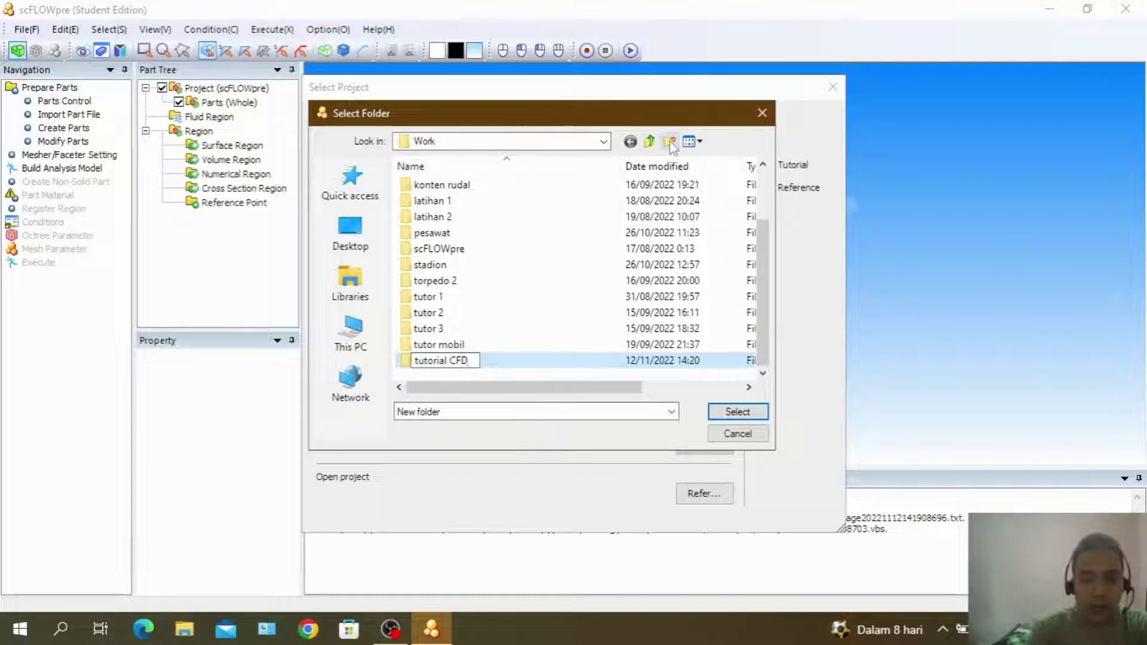
left_click(730, 413)
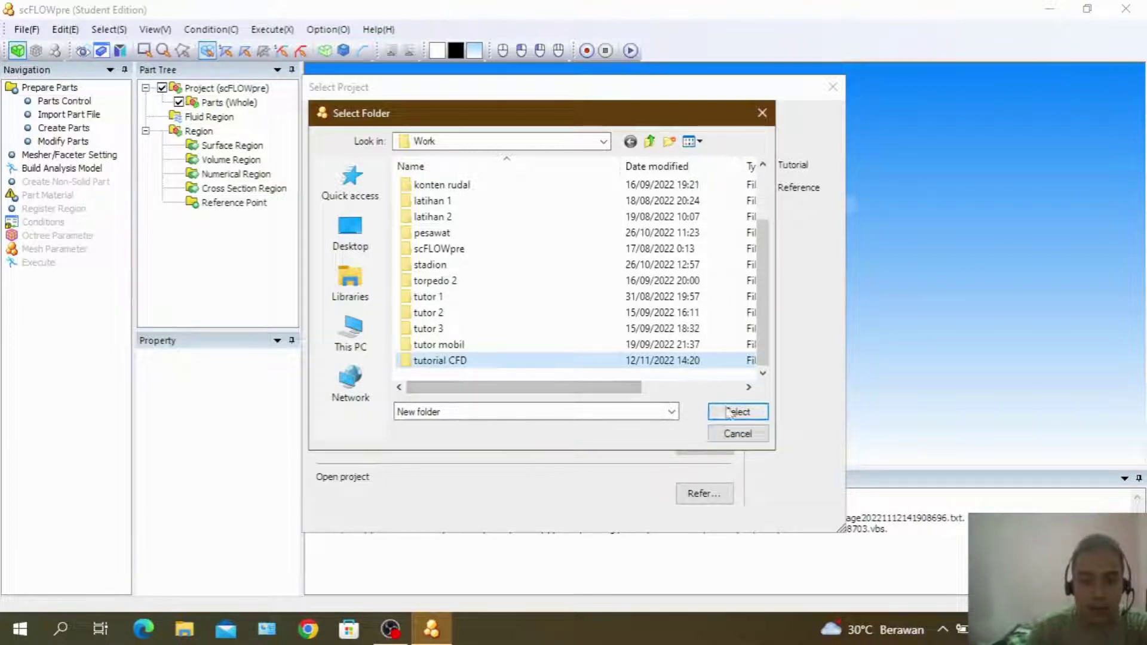
left_click(730, 413)
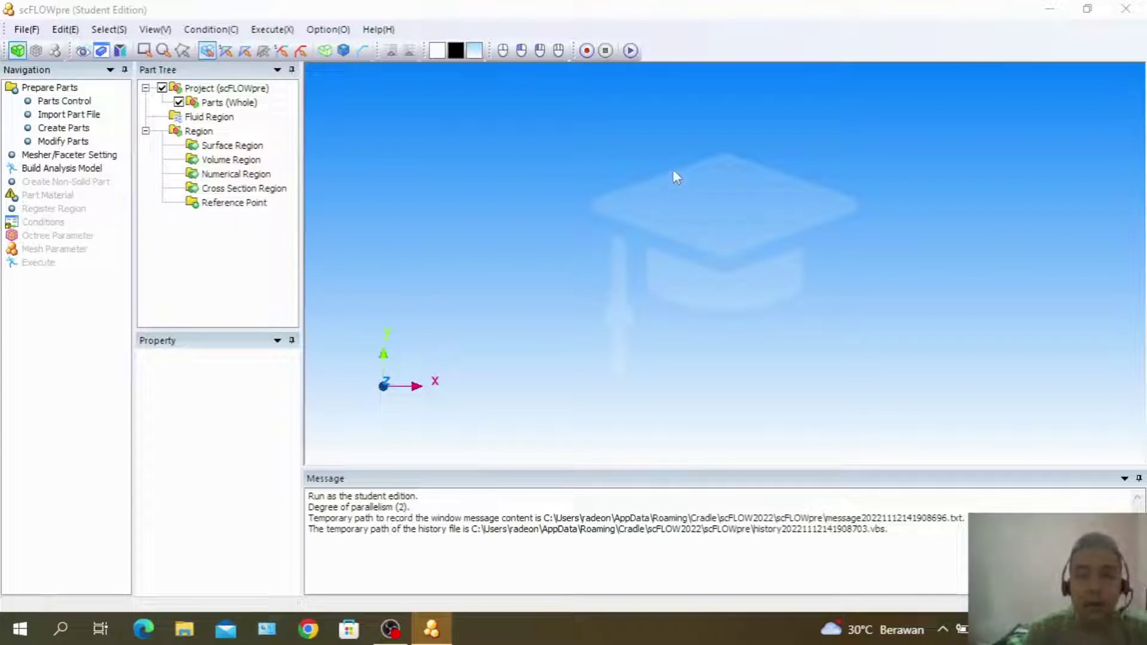
Import the XT file kapalselam.x_t from the AKADEMIK\PT Tensor Sinergi Indonesia\CAD folder on drive D
left_click(88, 118)
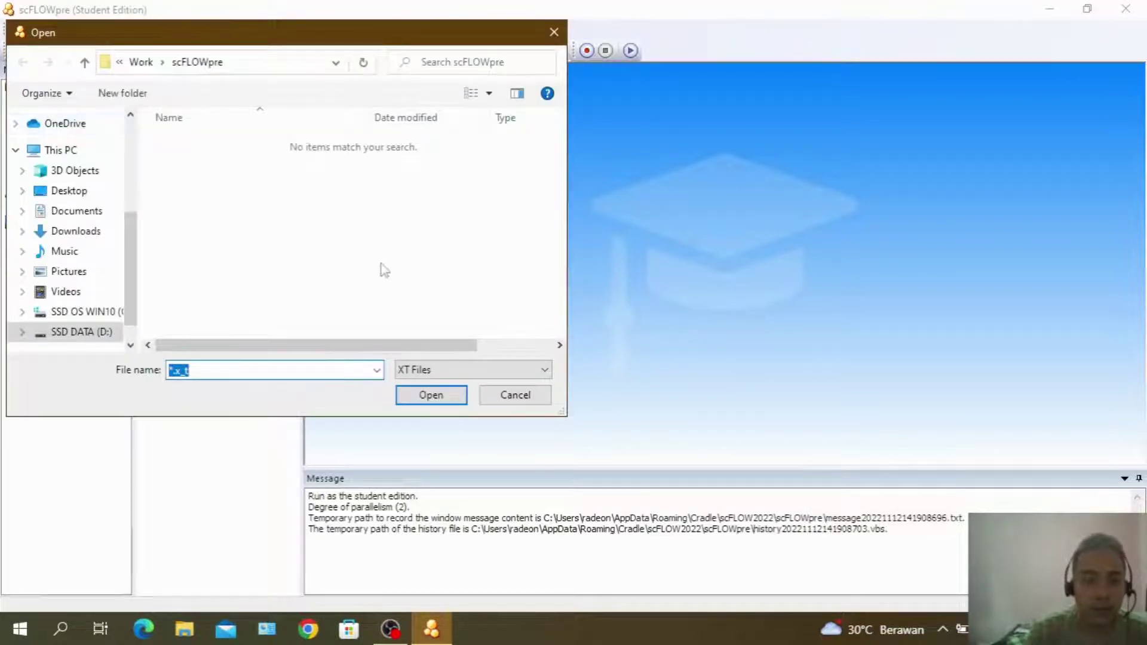
left_click(433, 370)
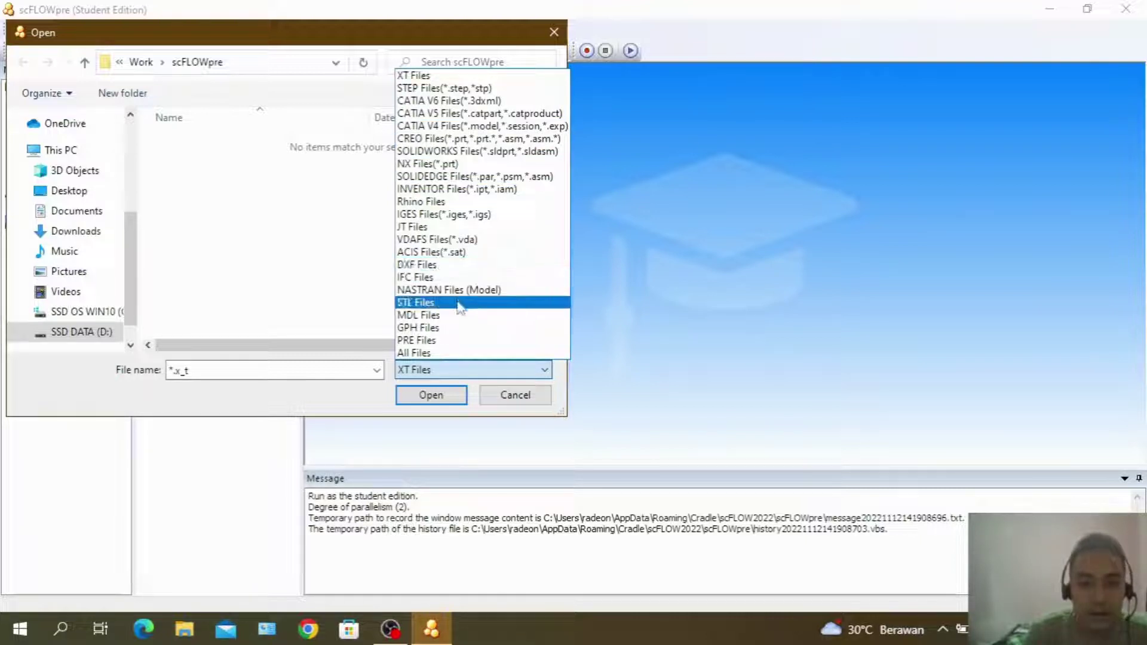
left_click(287, 325)
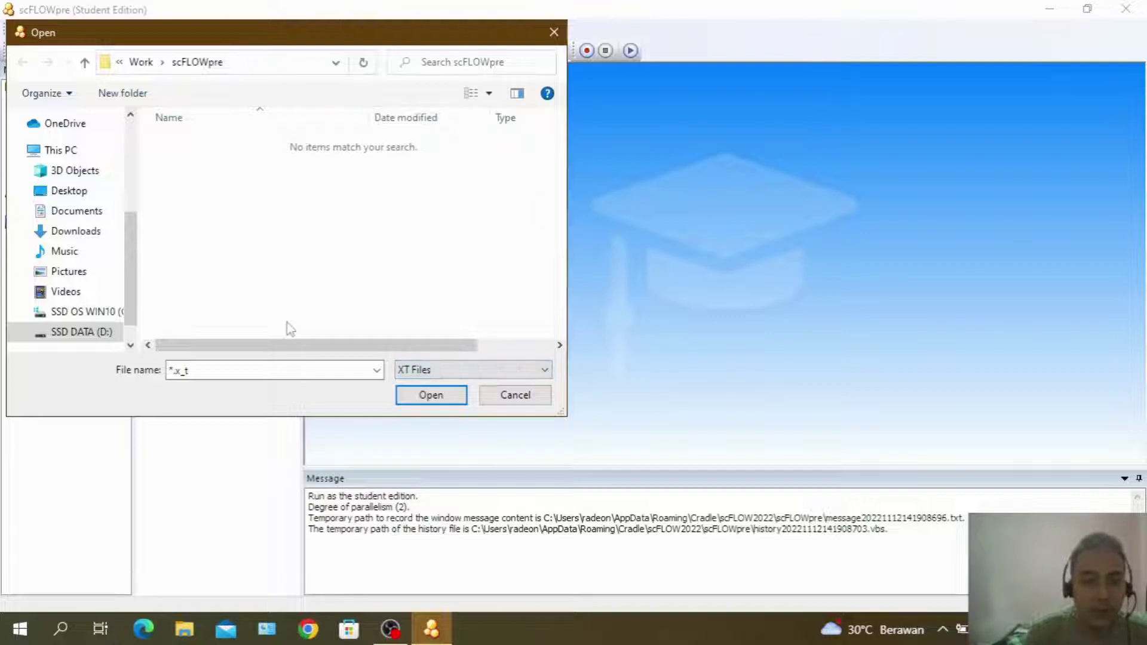
left_click(141, 62)
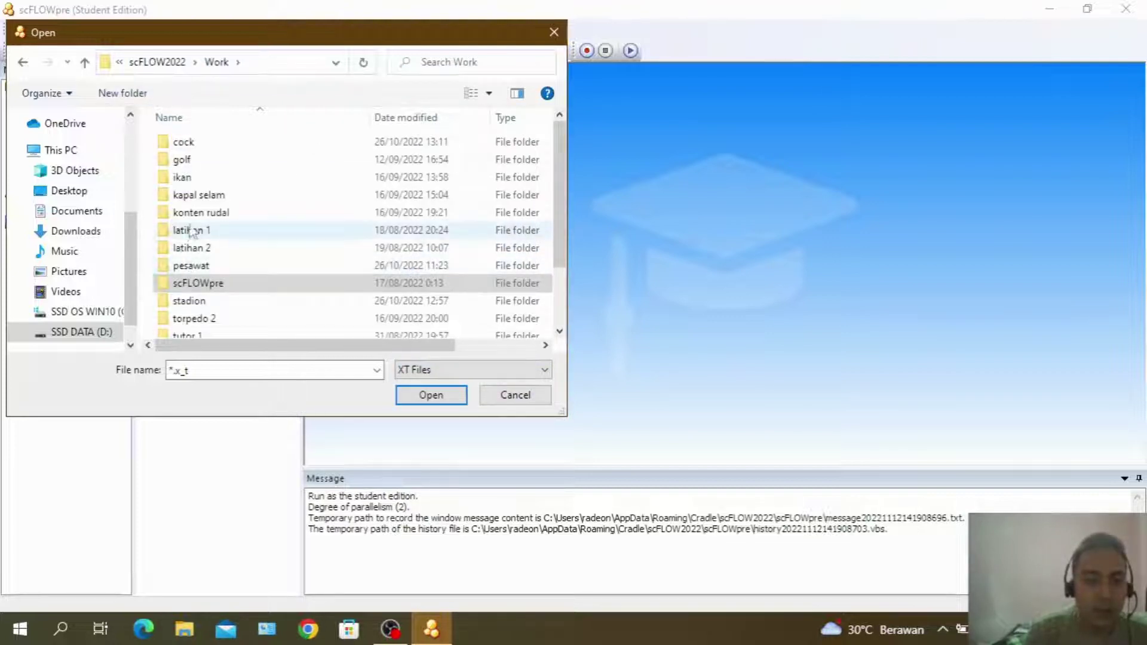
left_click(92, 333)
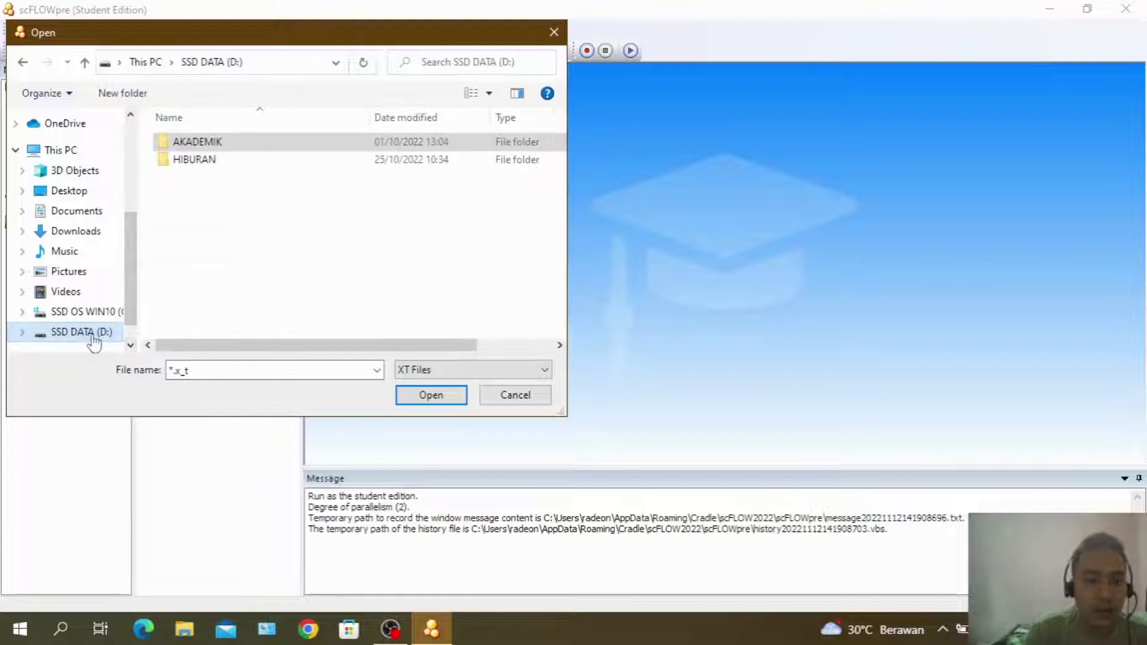
double_click(209, 144)
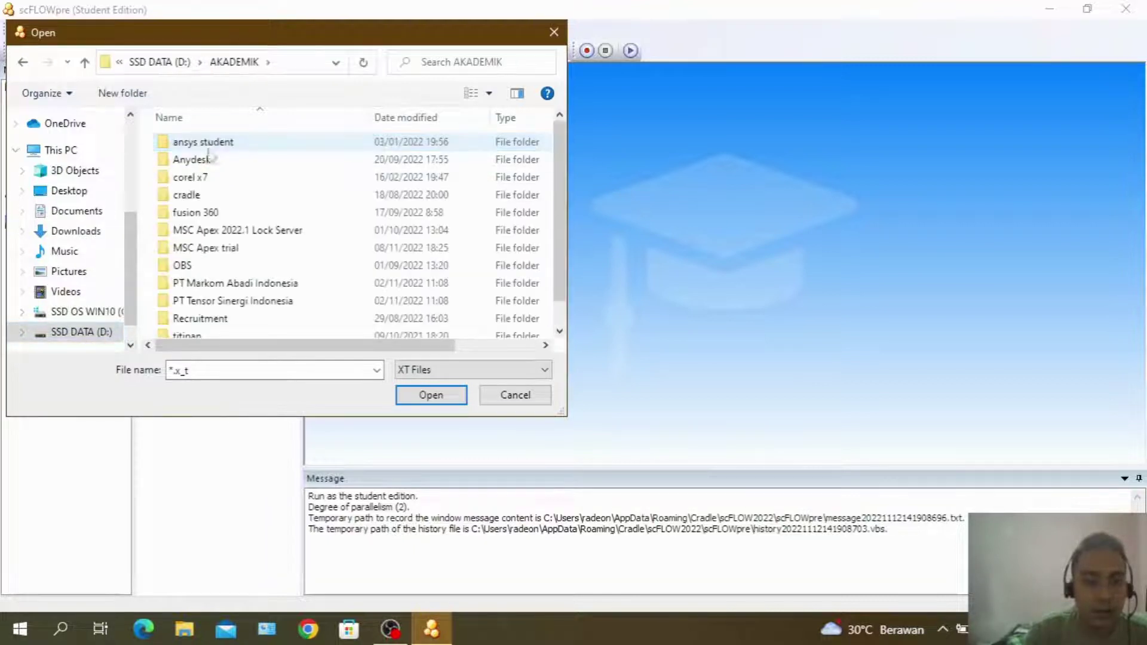
double_click(267, 302)
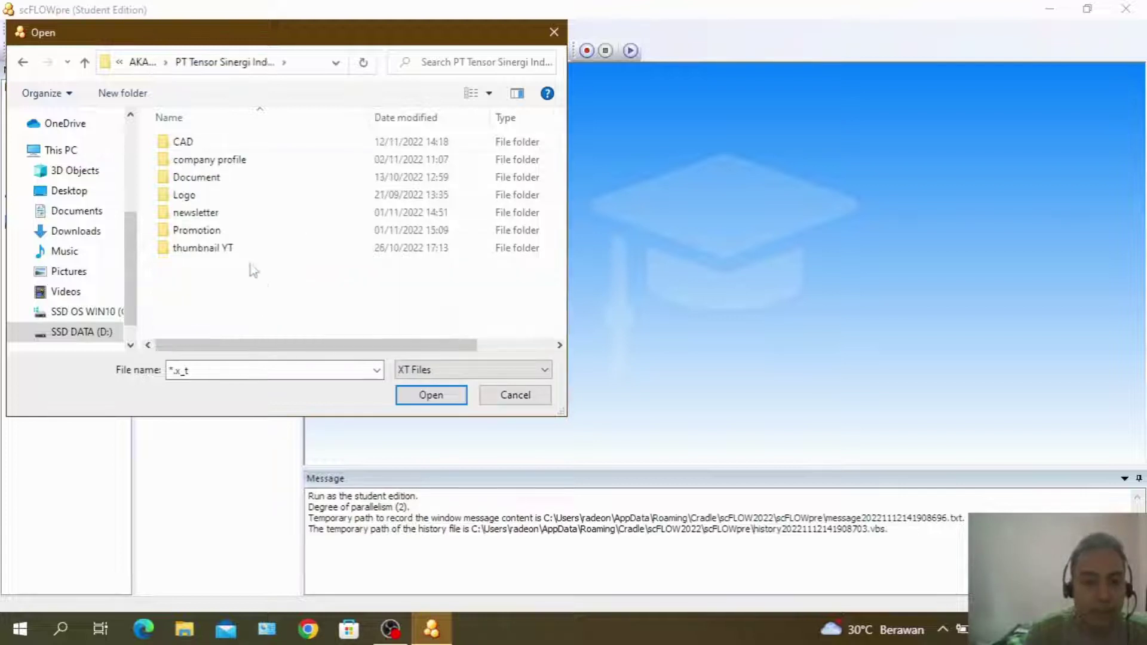
double_click(187, 144)
left_click(231, 146)
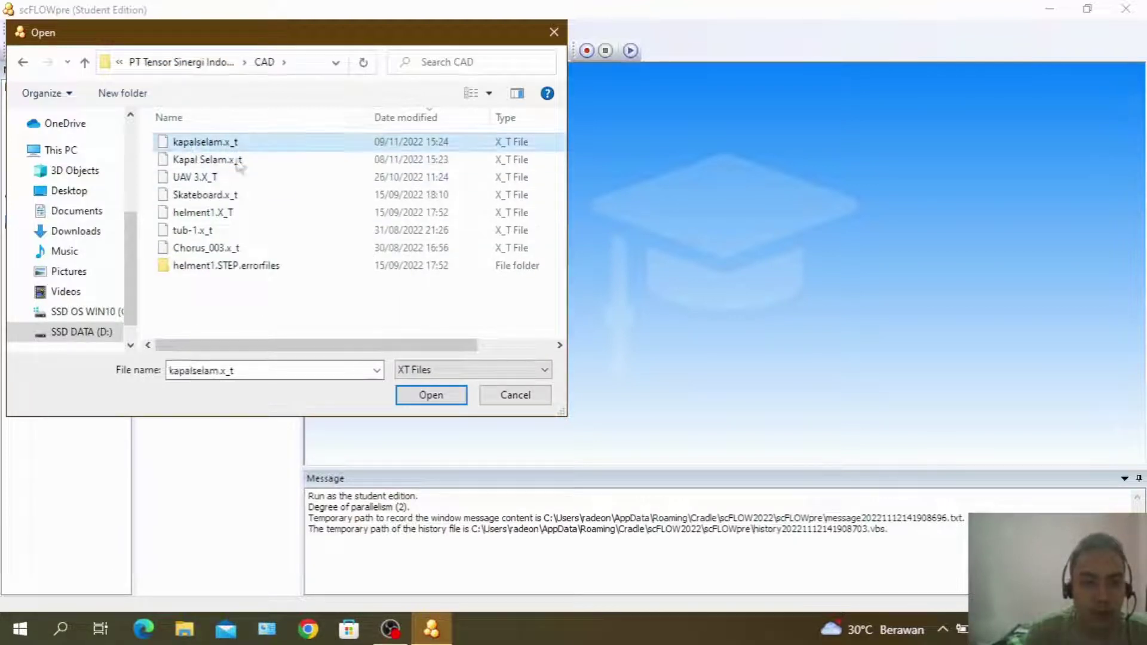
left_click(431, 395)
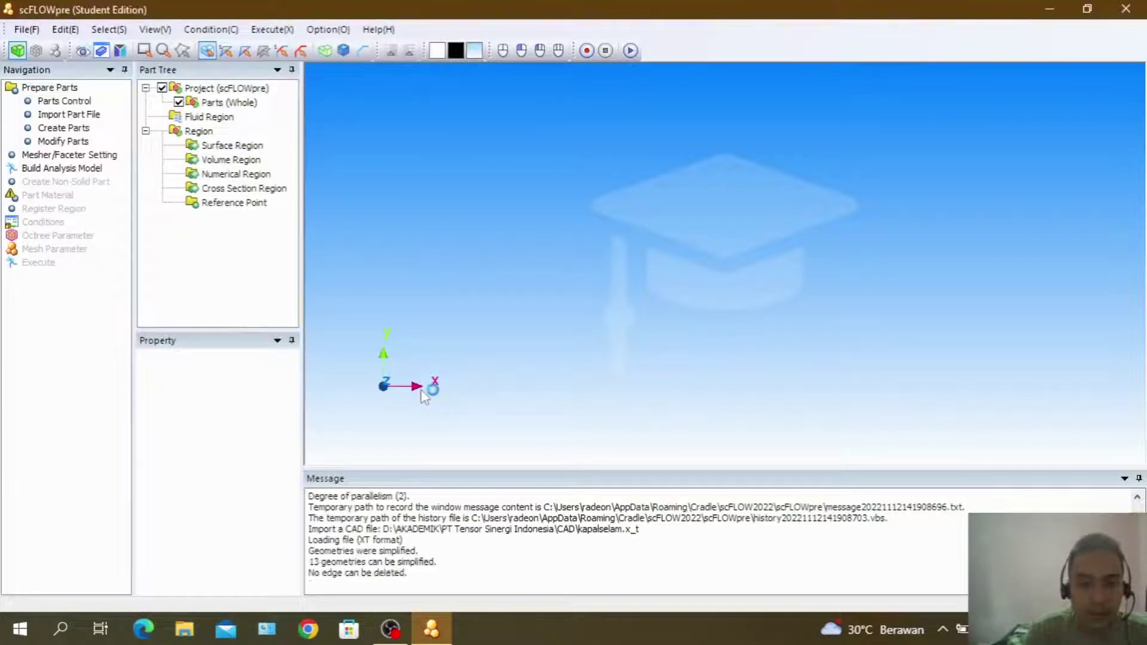
Start creating a cuboid part registered as a fluid region, and select both submarine bodies to check their dimensions
mouse_move(698, 284)
left_mouse_down()
mouse_move(651, 295)
mouse_move(700, 267)
mouse_move(687, 253)
left_mouse_up()
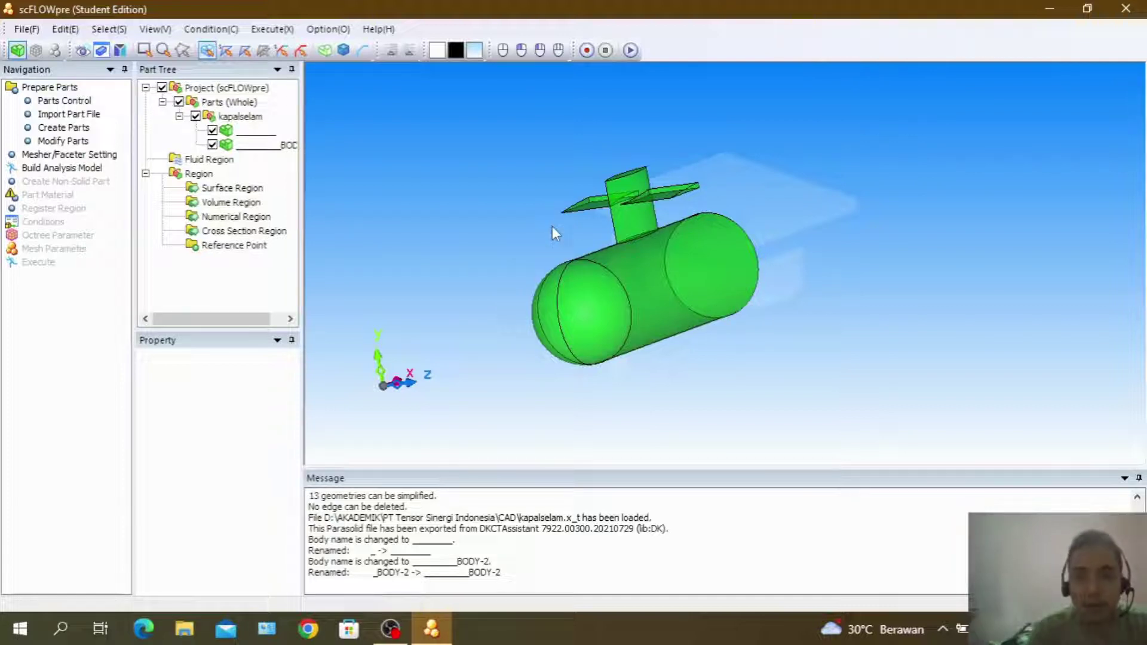
left_click(85, 127)
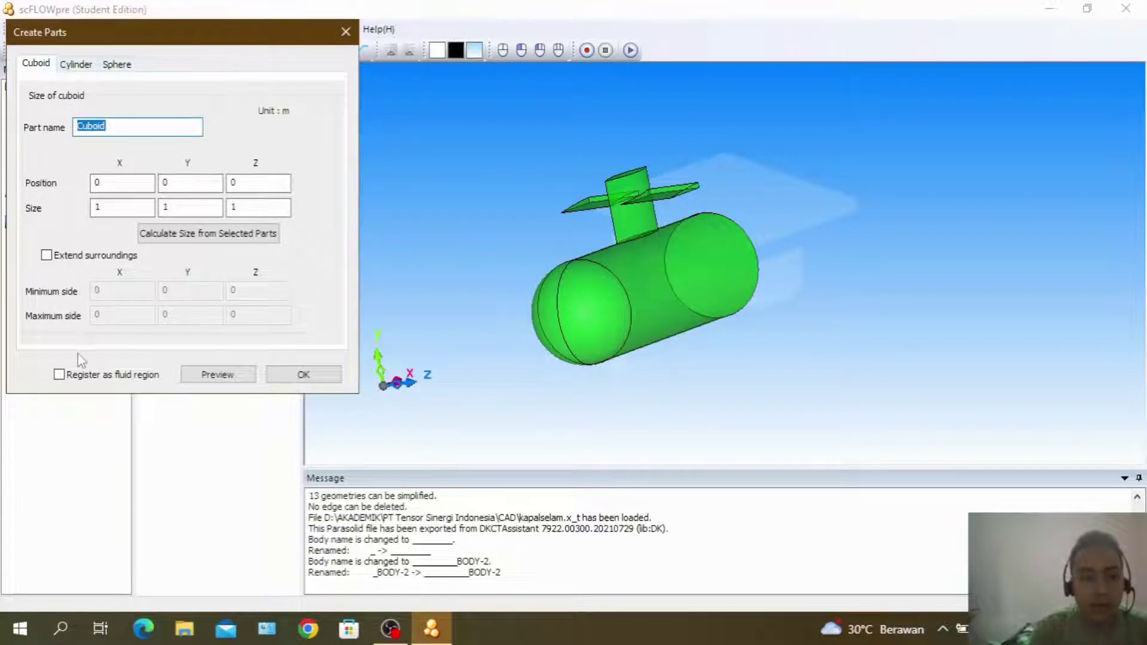
left_click(68, 377)
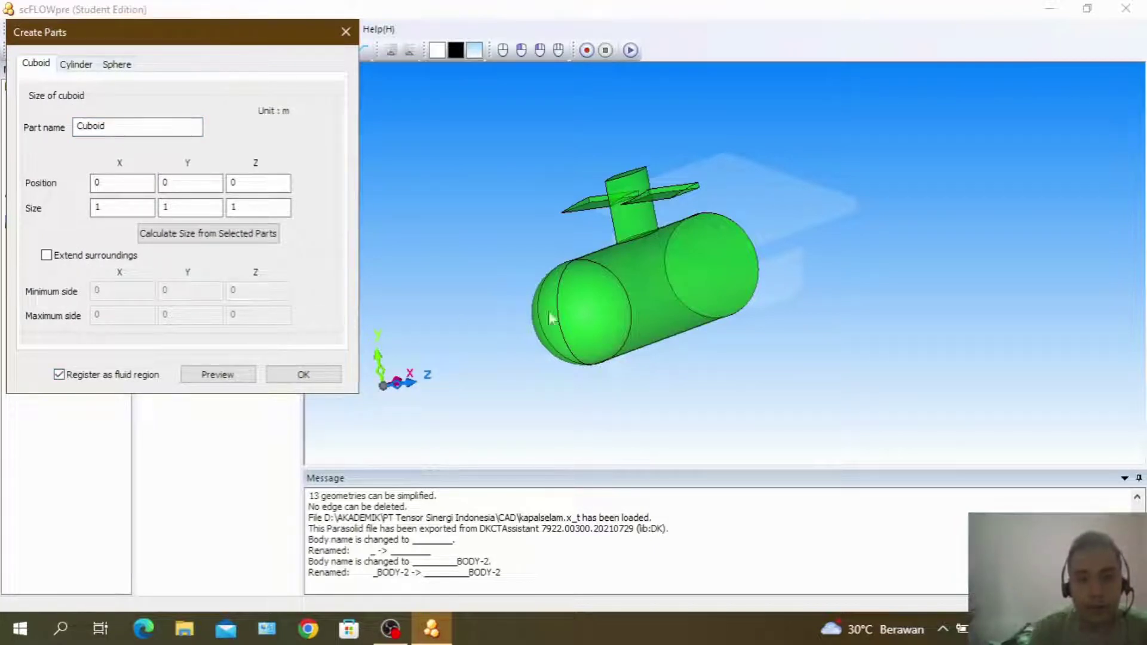
left_click(650, 281)
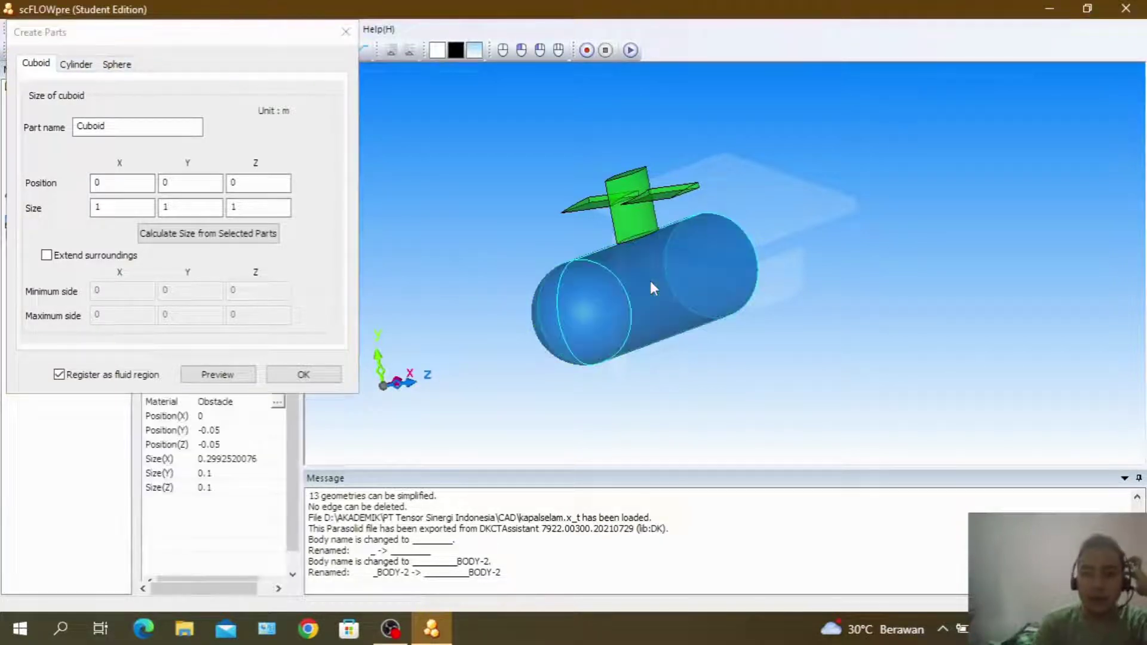
left_click(639, 234, "ctrl")
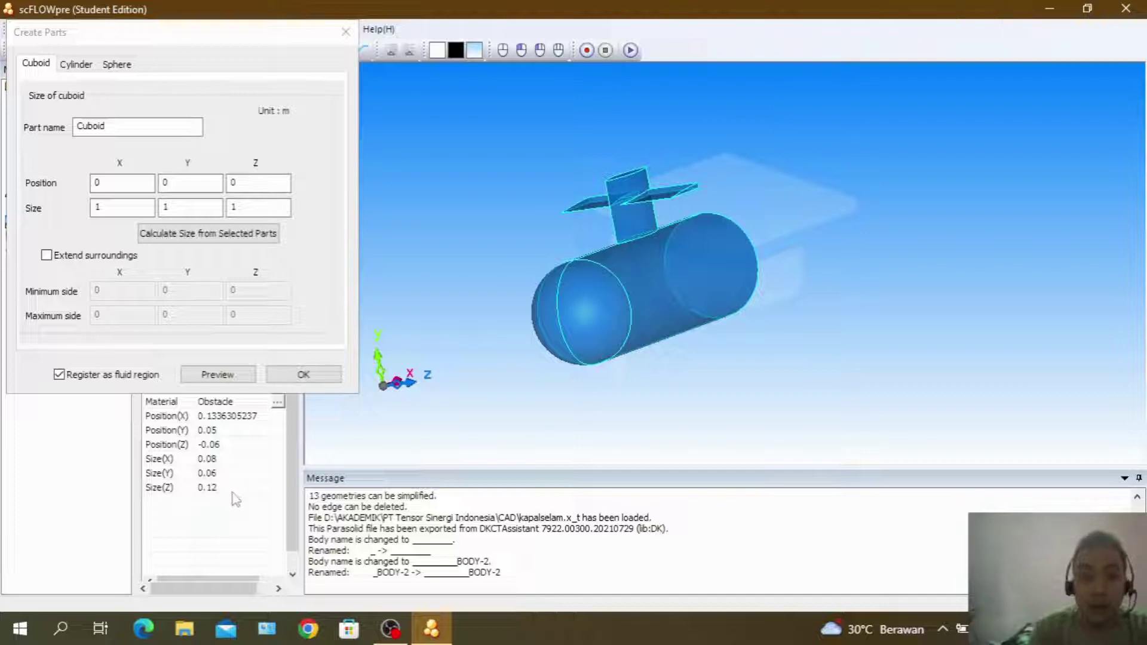
Set the cuboid's size to 0.5 m in X, Y and Z and preview it around the submarine
left_click_drag(144, 208, 73, 210)
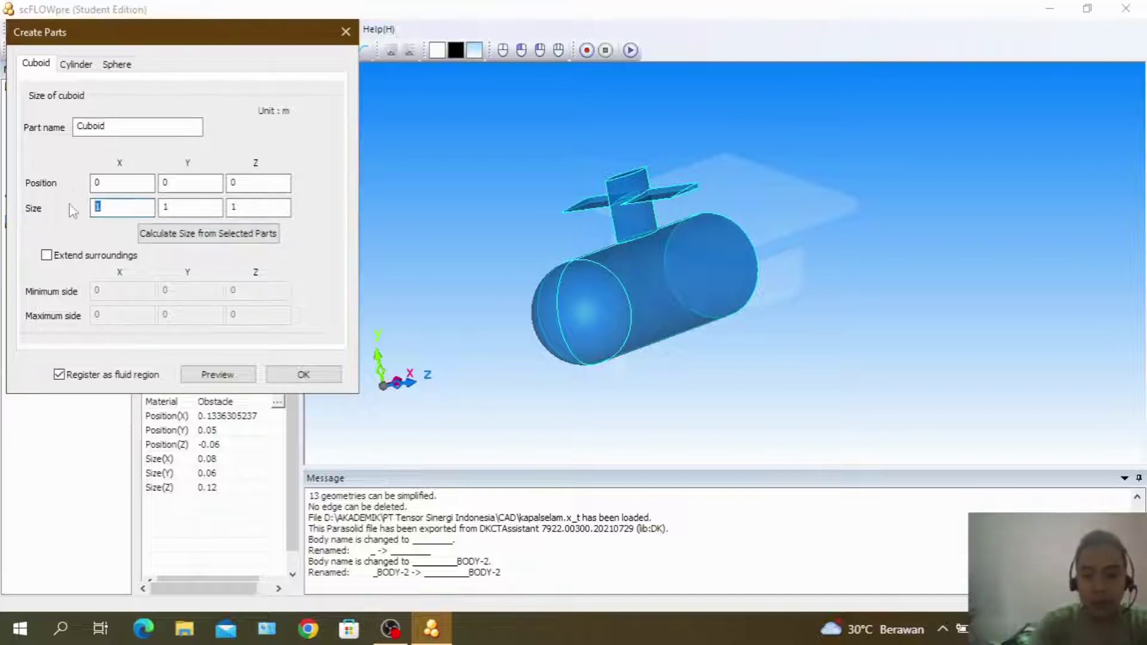
type("00")
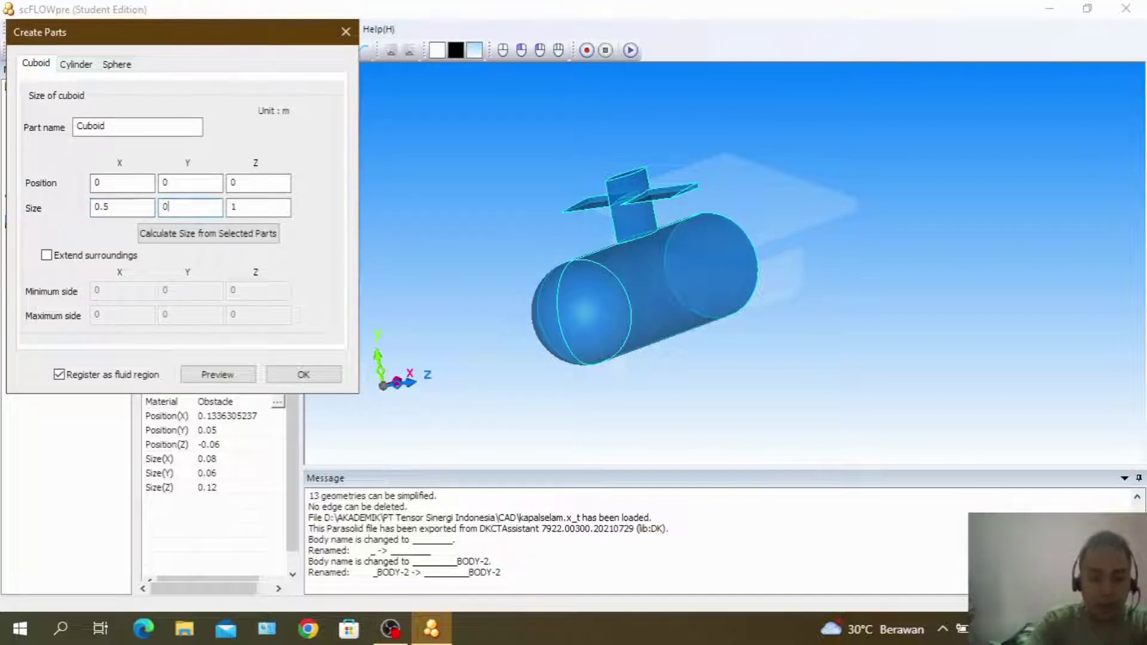
type(".5")
key("Tab")
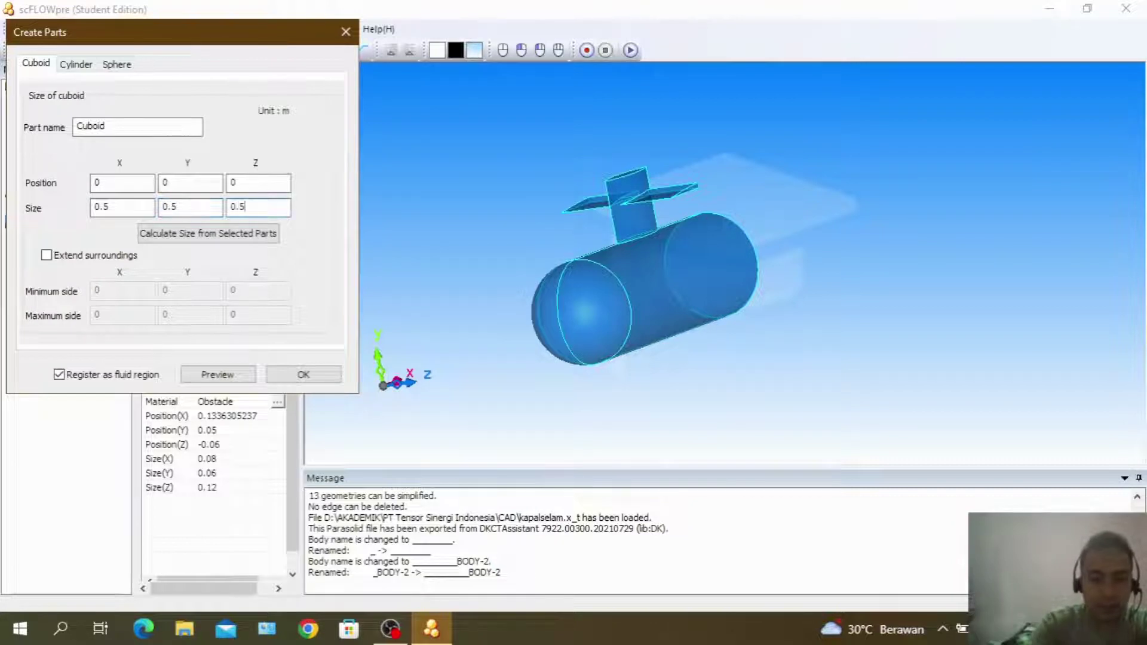
left_click(228, 376)
scroll(689, 303, "down", 5)
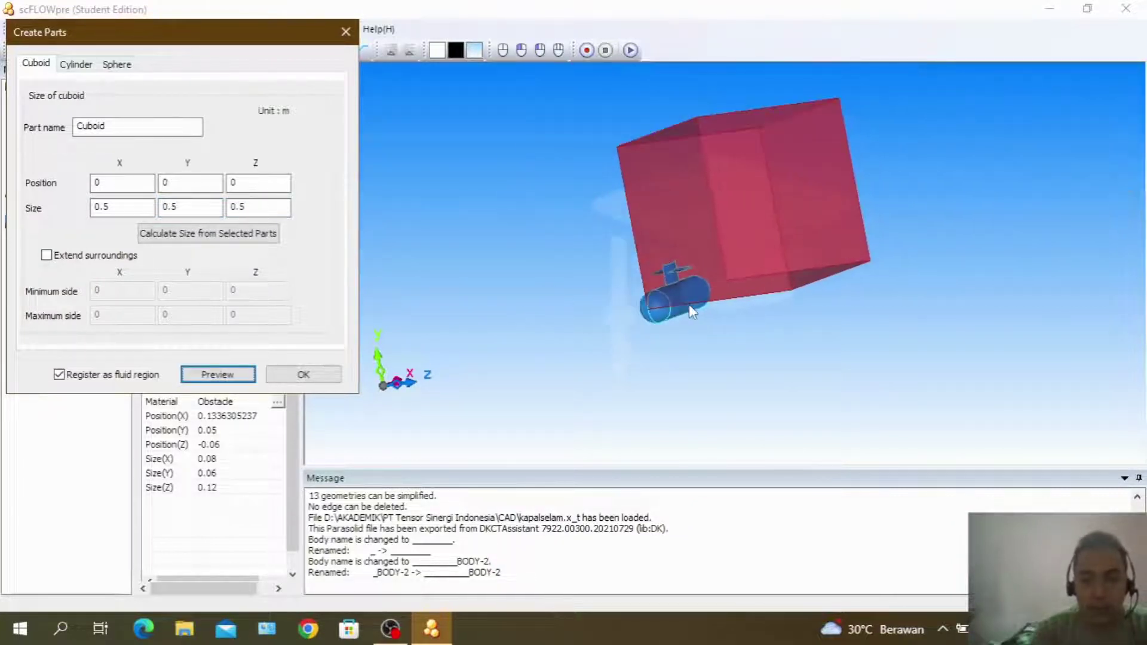
left_click_drag(696, 311, 586, 327)
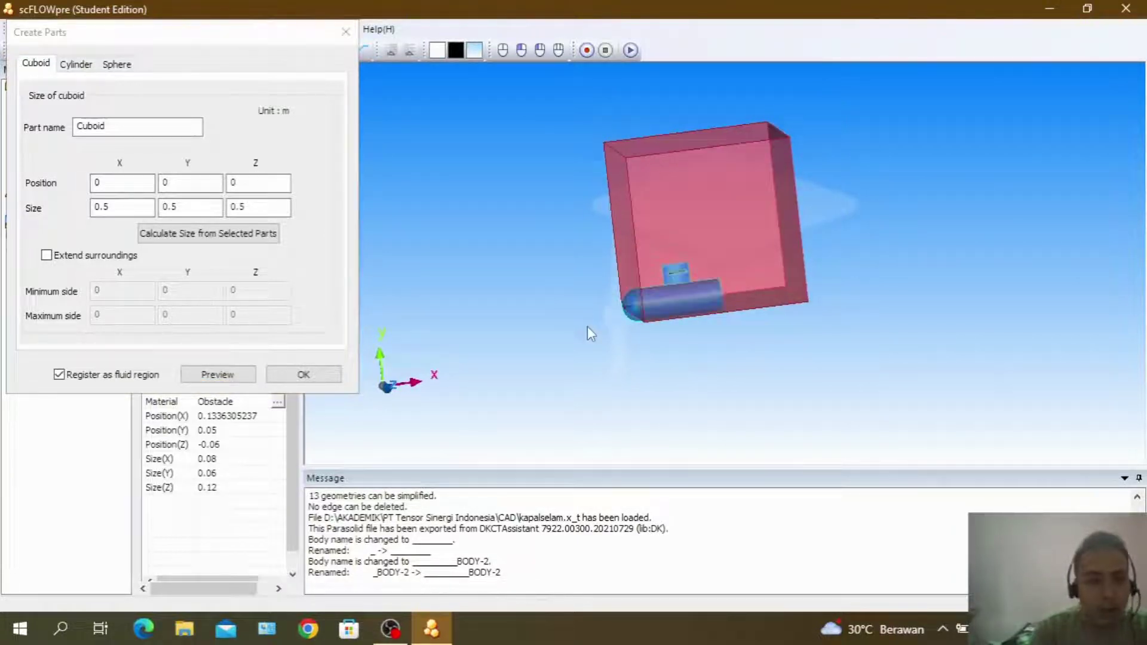
Lengthen the cuboid to 1 m in X and preview it
left_click(133, 208)
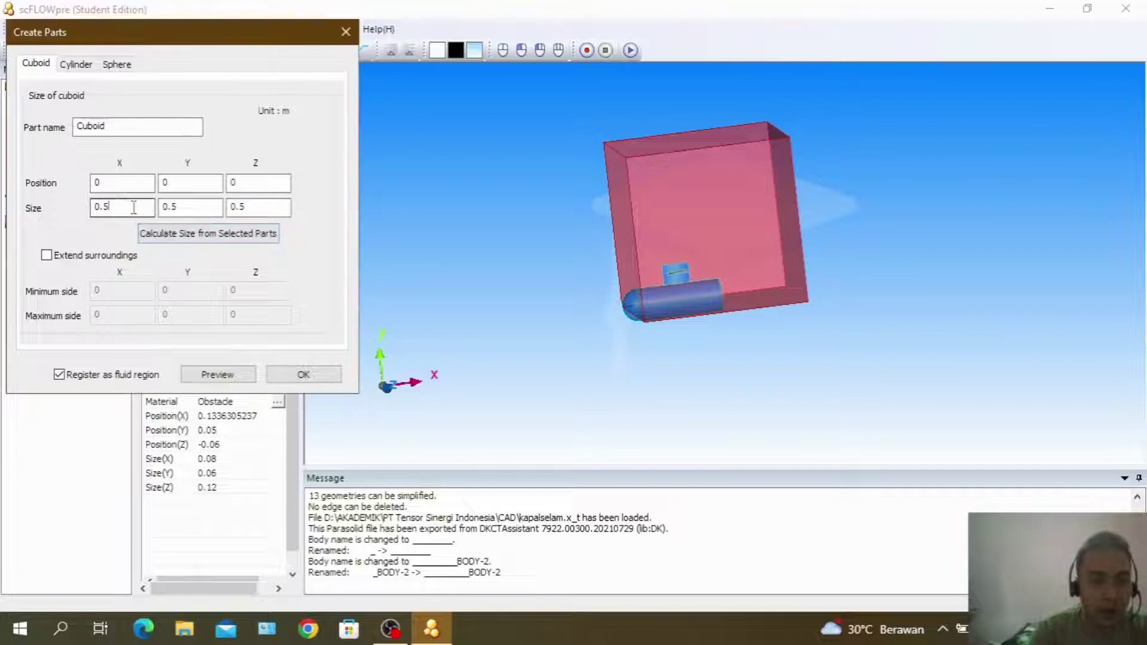
left_click_drag(134, 207, 40, 223)
type("1")
left_click(218, 374)
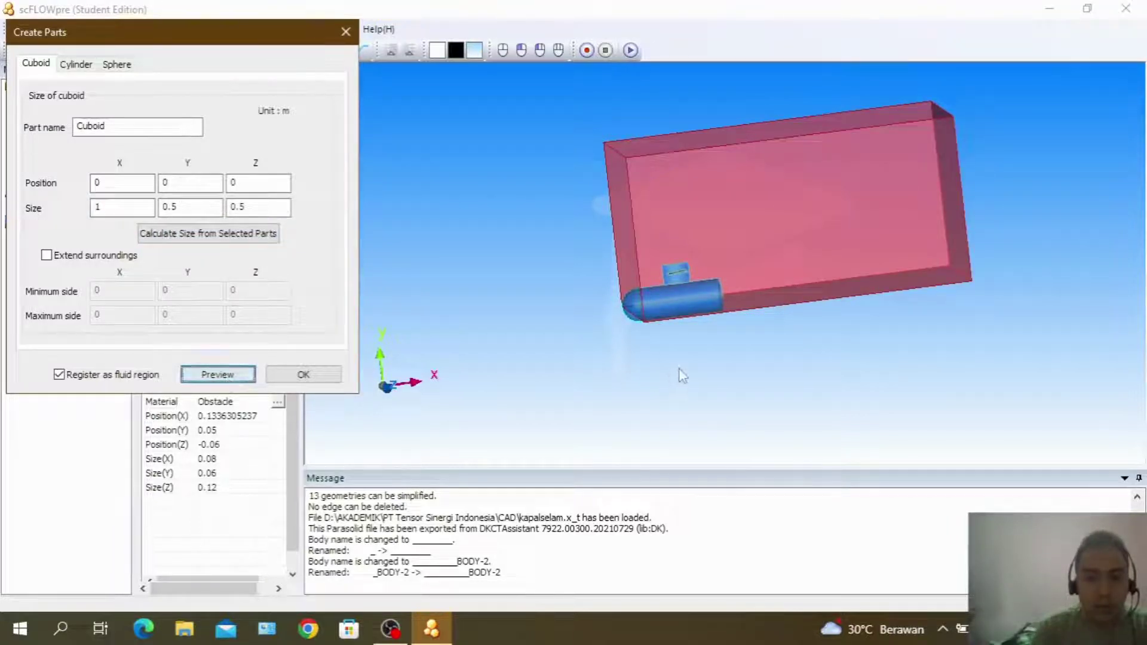
Set the cuboid's Y position to -0.25 m and preview its placement relative to the submarine
left_click_drag(681, 374, 855, 339)
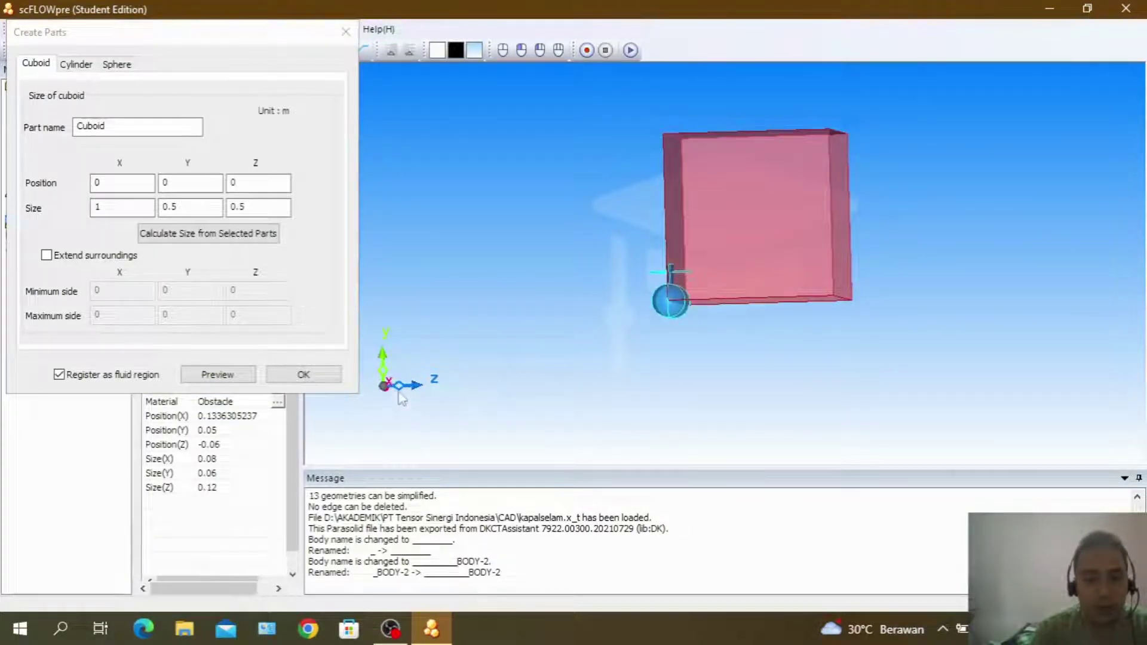
left_click(179, 184)
type("-0")
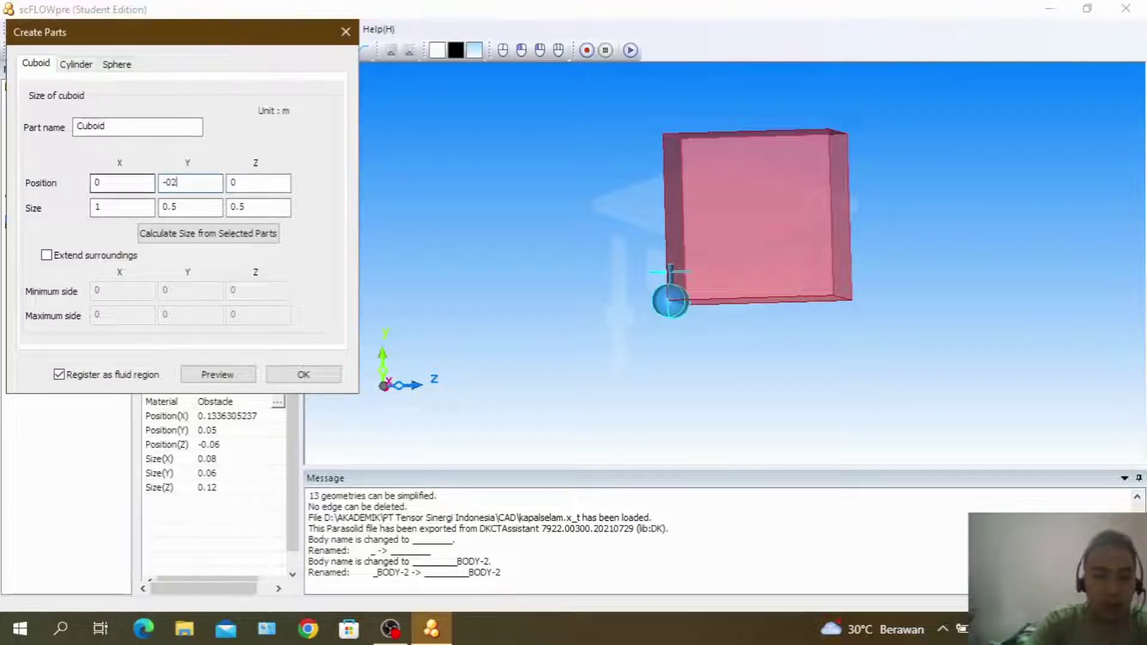
type(".25")
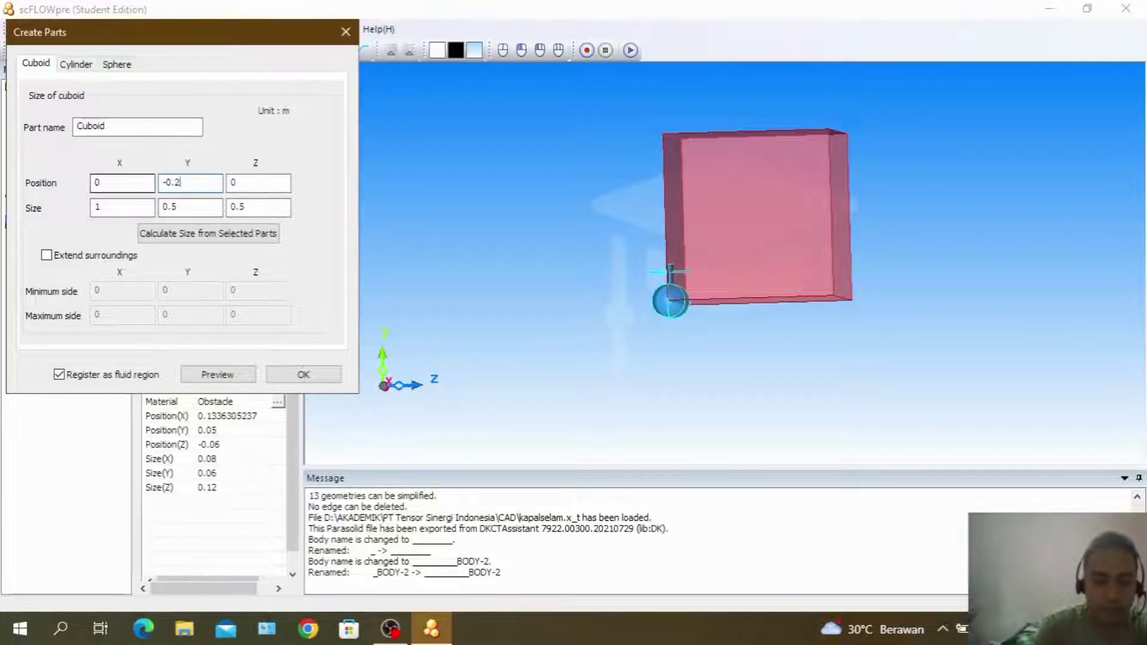
left_click(218, 375)
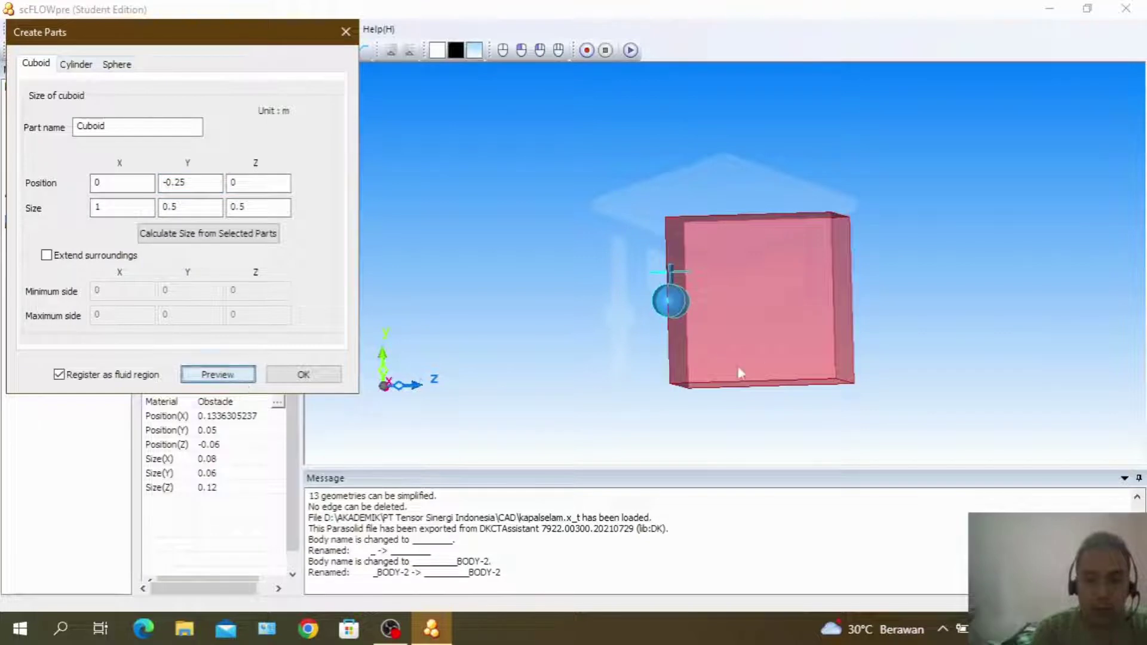
Set the cuboid's Z position to -0.25 m and preview its placement around the submarine
left_click_drag(741, 370, 445, 374)
left_click(262, 183)
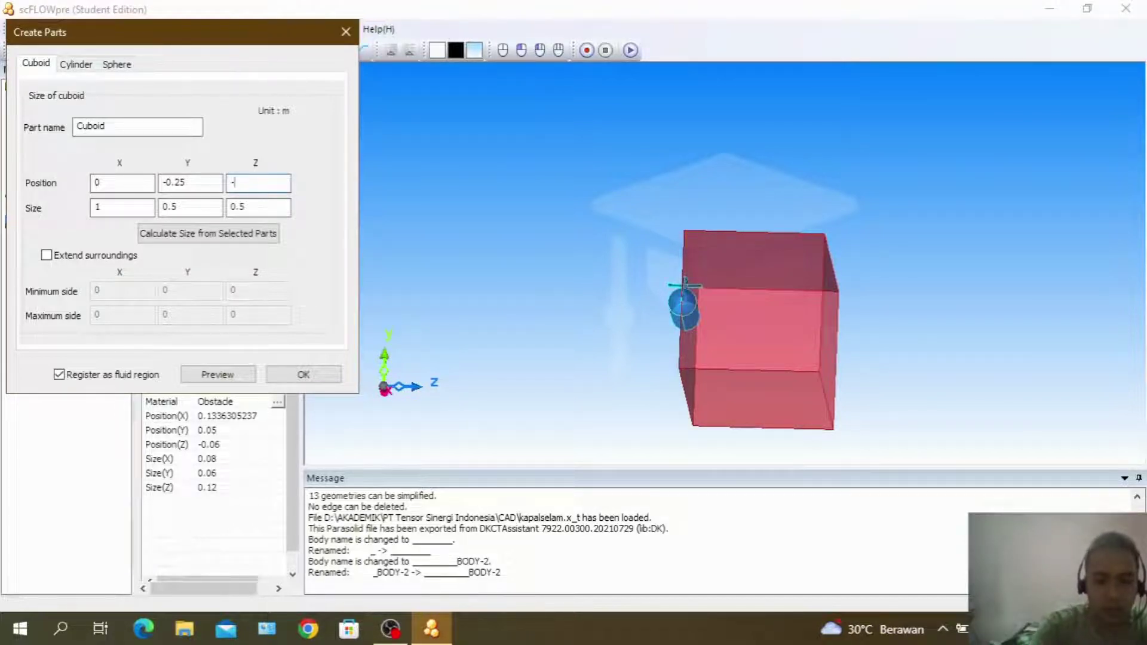
left_click(217, 374)
left_click_drag(695, 315, 439, 214)
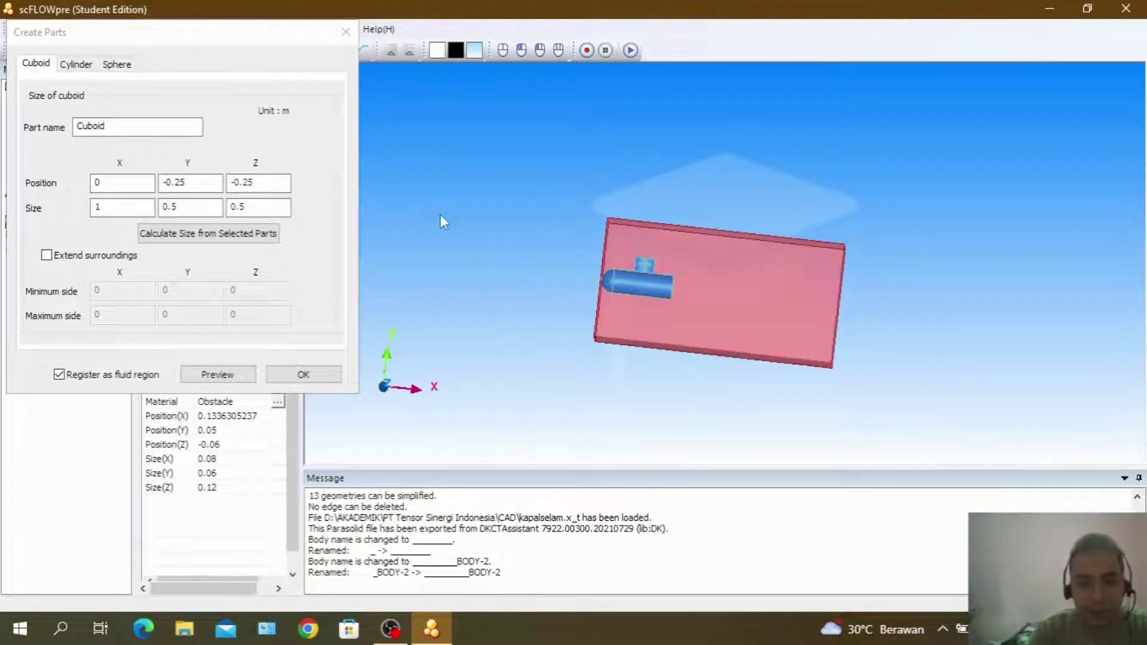
Set the cuboid's X position to -0.25 m and preview its placement around the submarine
left_click(122, 183)
type("-0")
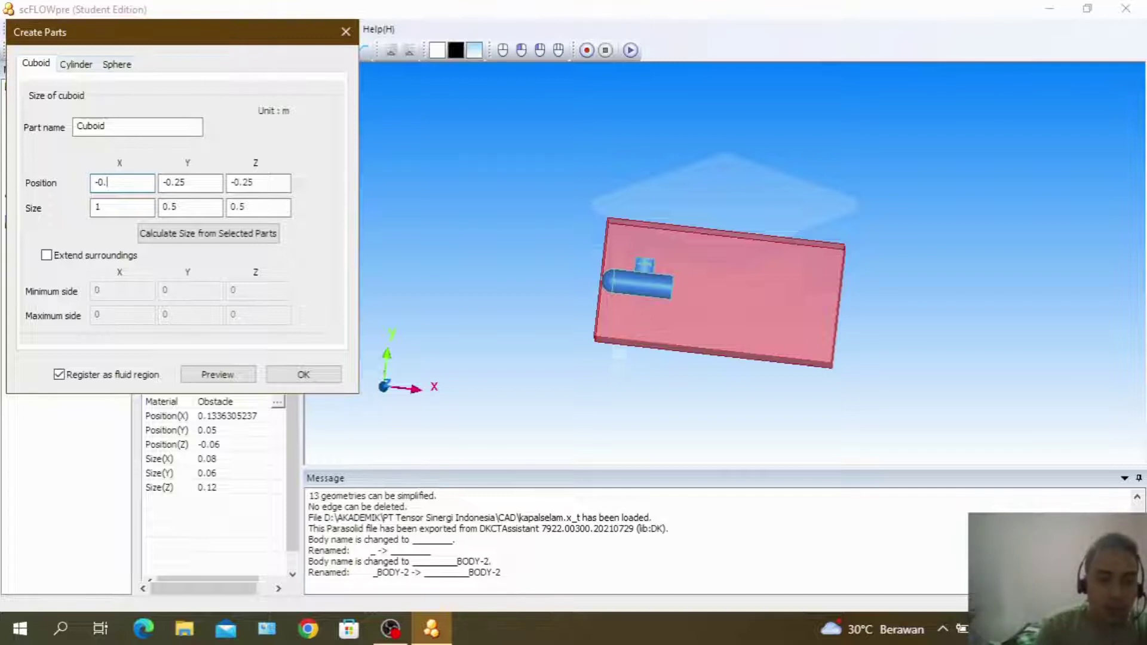
type(".25")
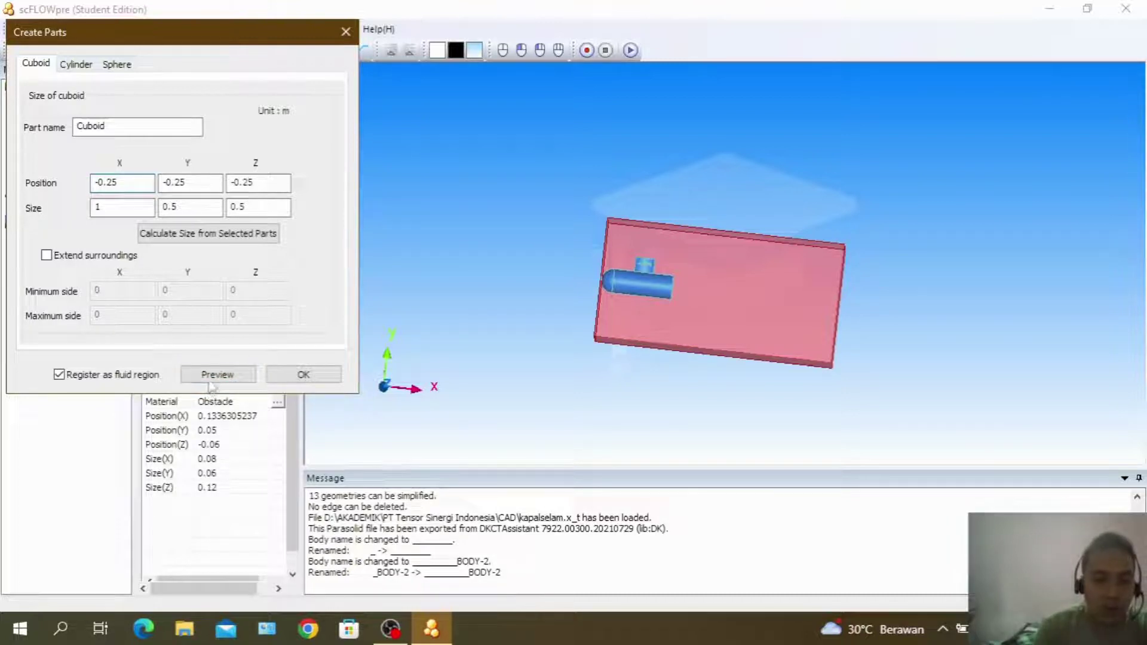
left_click(218, 374)
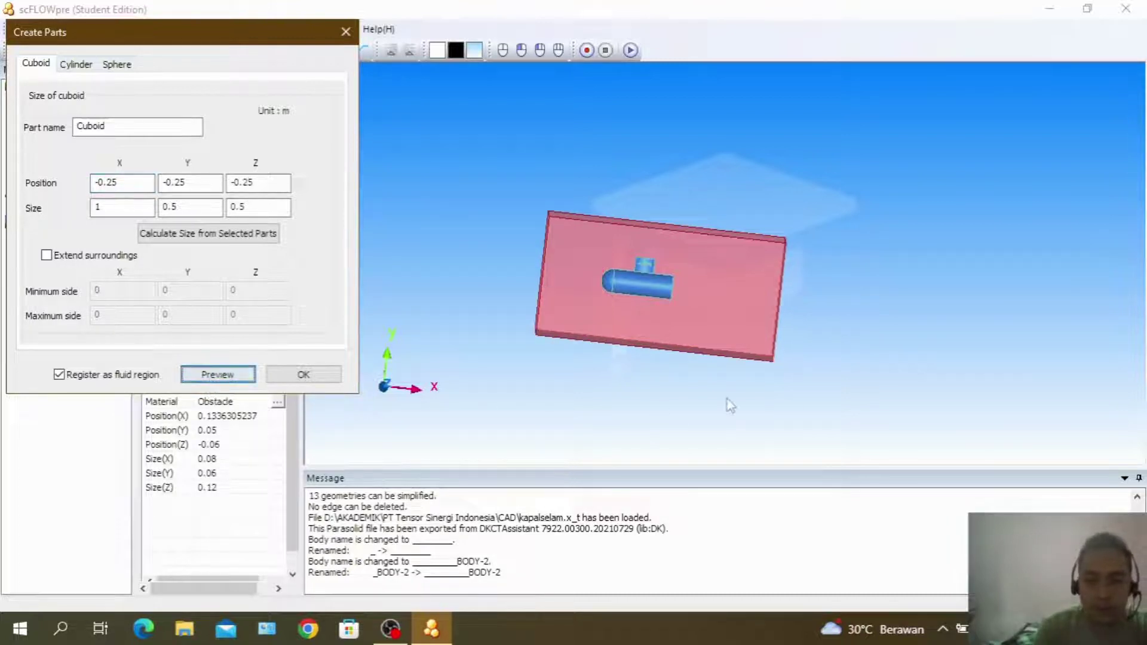
left_click(704, 375)
left_click_drag(703, 375, 719, 409)
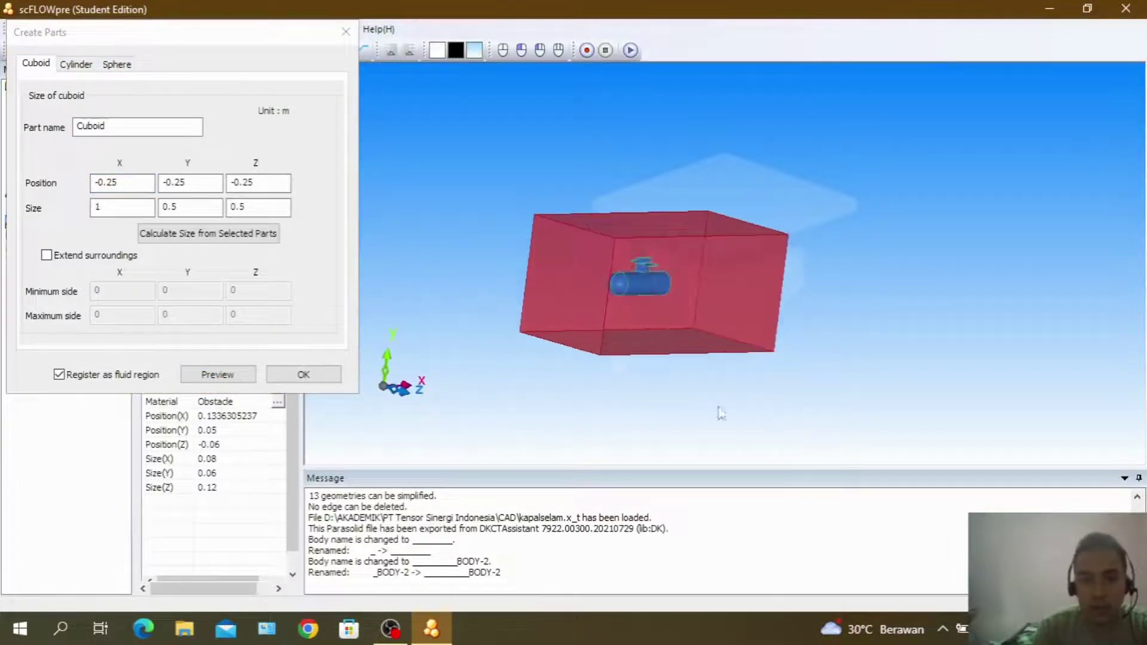
Create the cuboid fluid region and build the analysis model from all parts
left_click(320, 379)
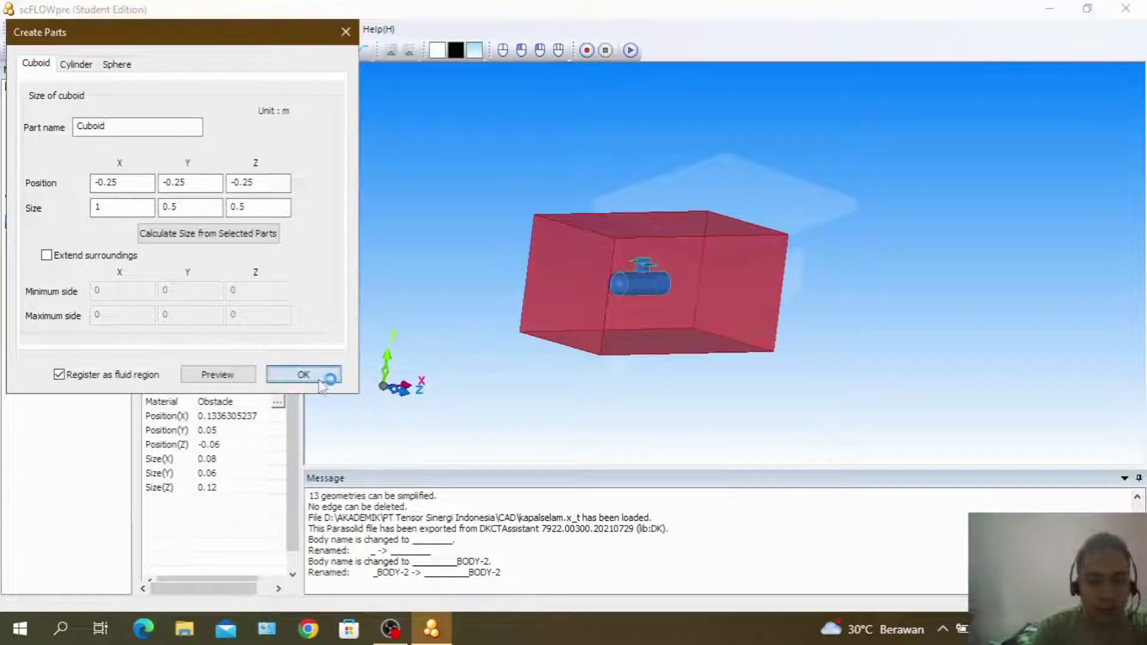
left_click(424, 306)
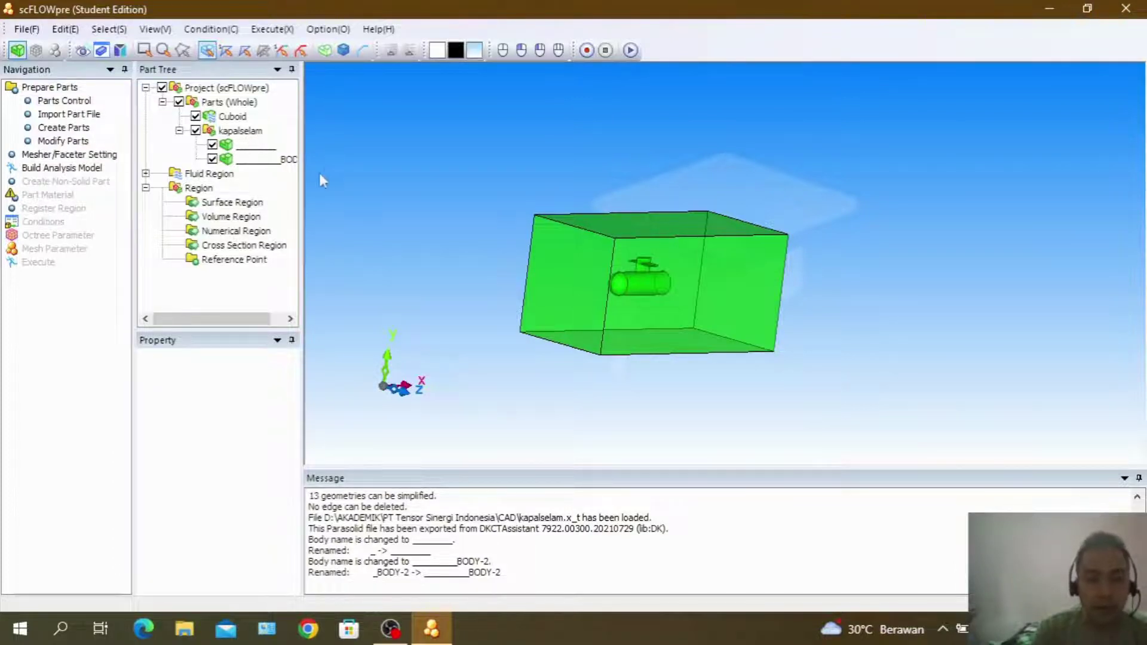
left_click(90, 169)
left_click(663, 381)
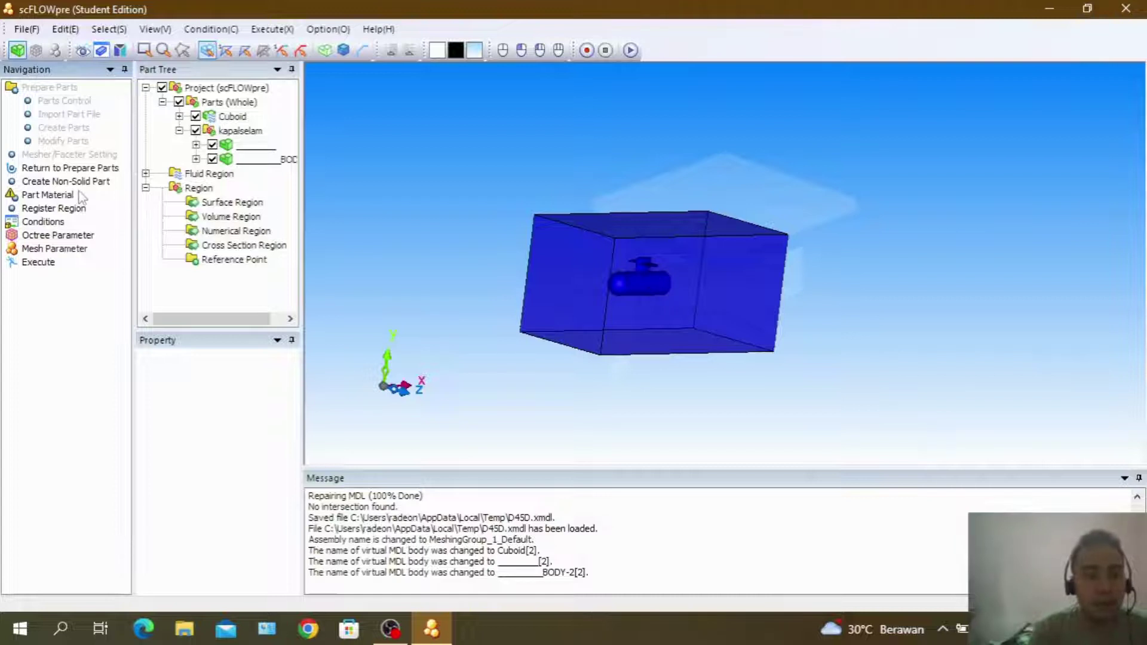
Assign the Cuboid part the Fluid attribute with the liquid material water(incompressible/20C)
double_click(57, 196)
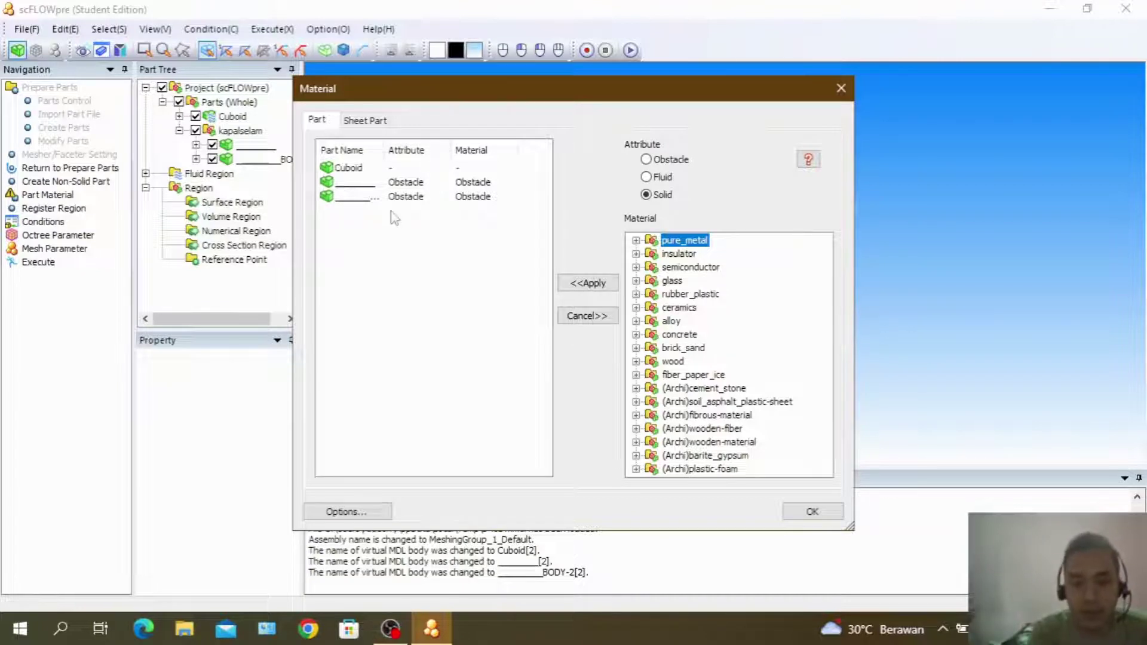
left_click(358, 169)
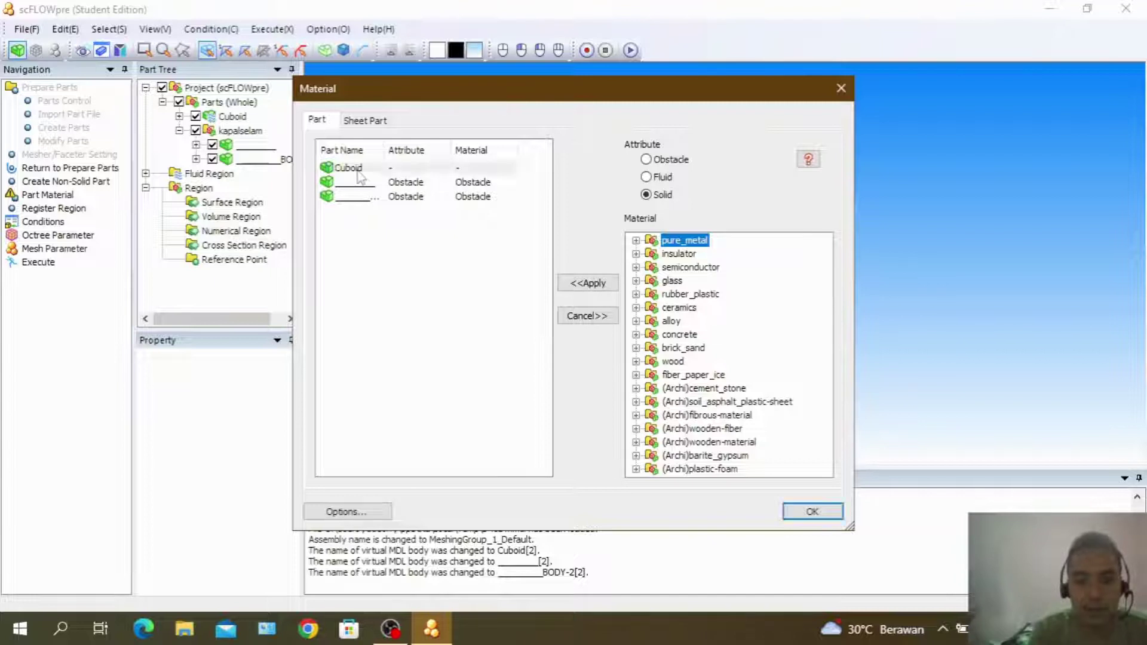
left_click(646, 178)
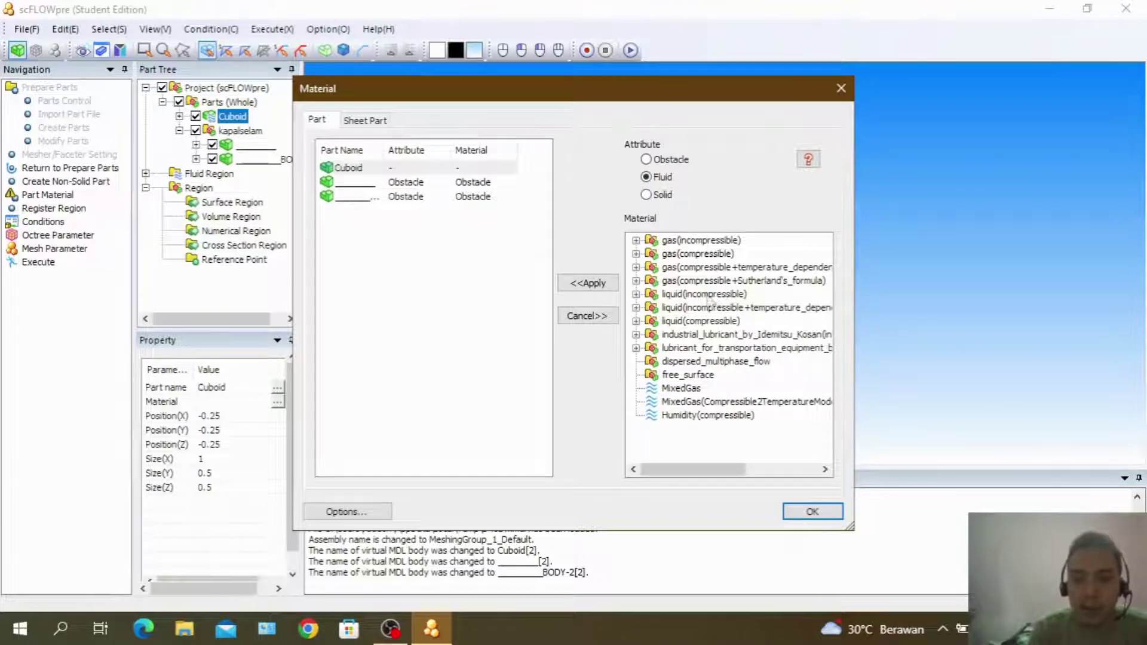
left_click(636, 295)
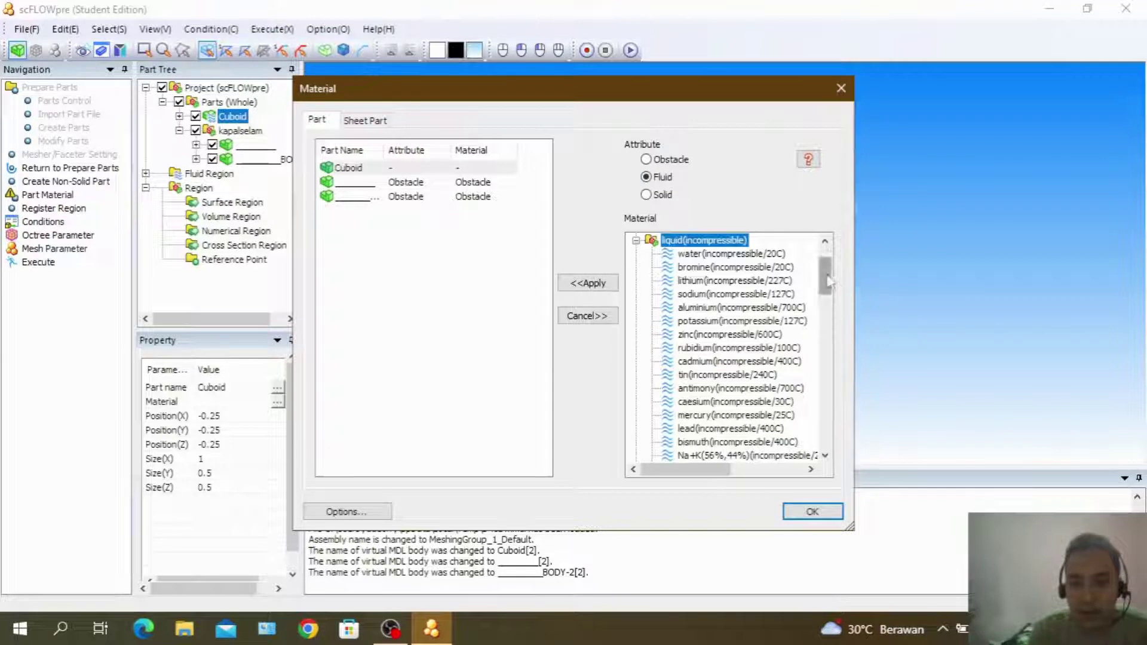
left_click_drag(828, 281, 829, 272)
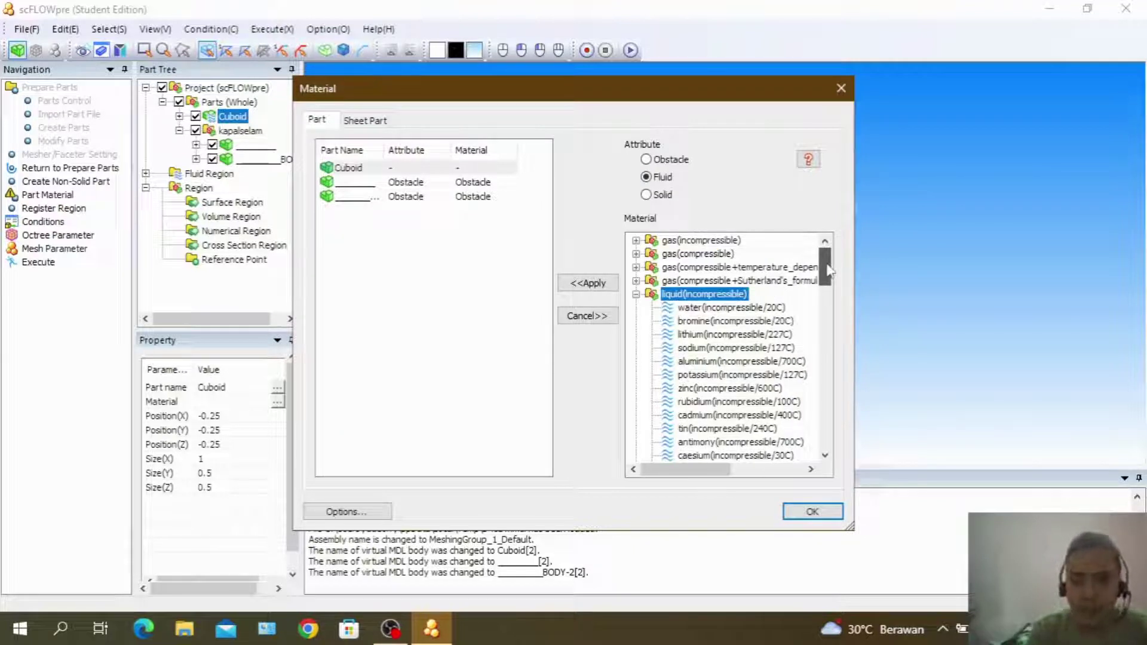
left_click_drag(828, 271, 829, 326)
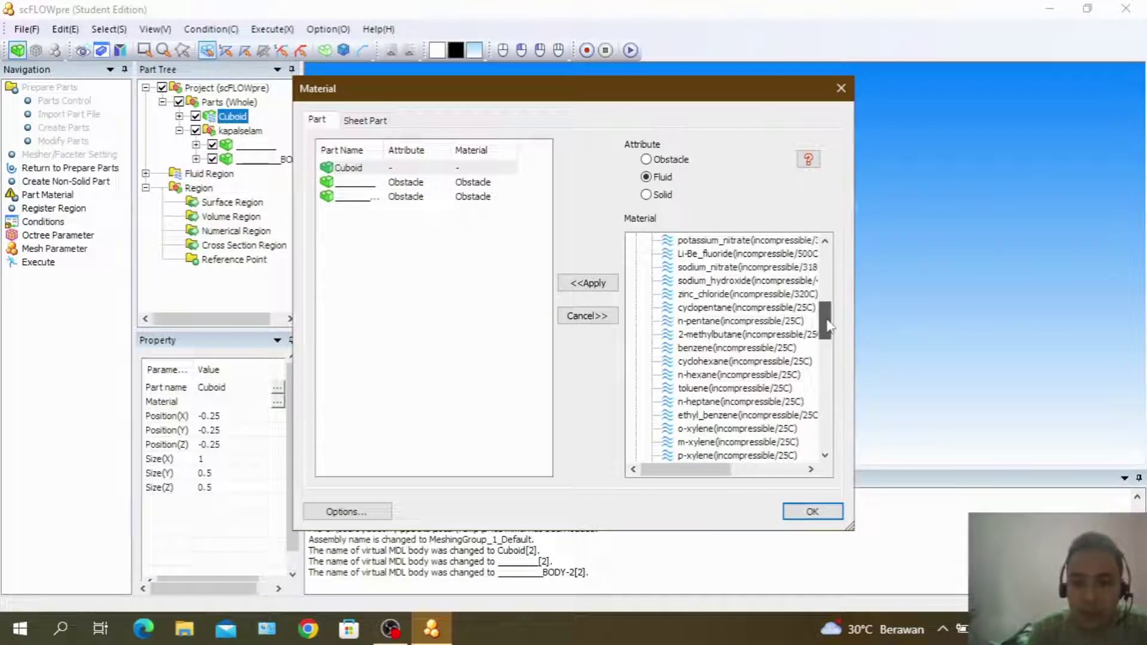
left_click_drag(828, 326, 836, 270)
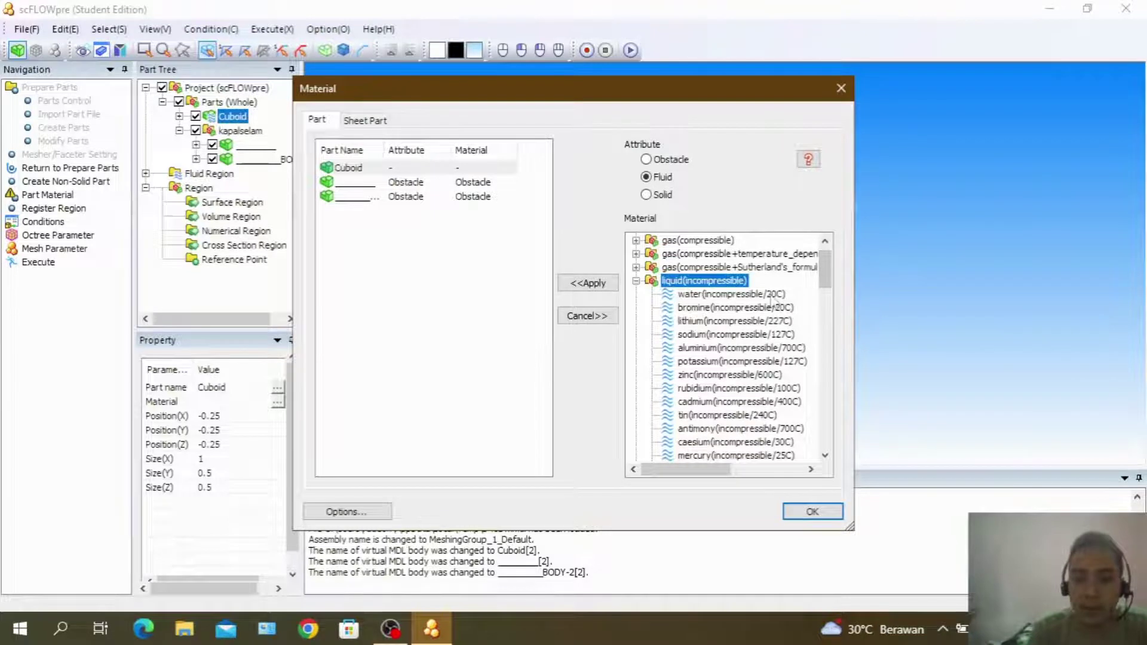
left_click(770, 295)
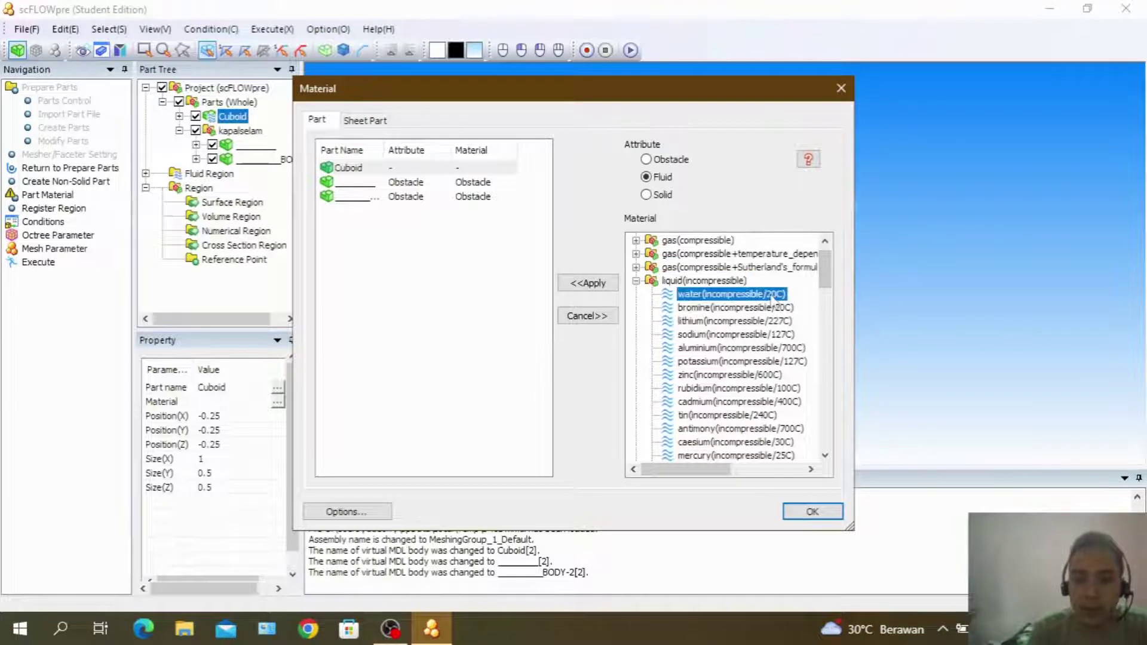
left_click(596, 285)
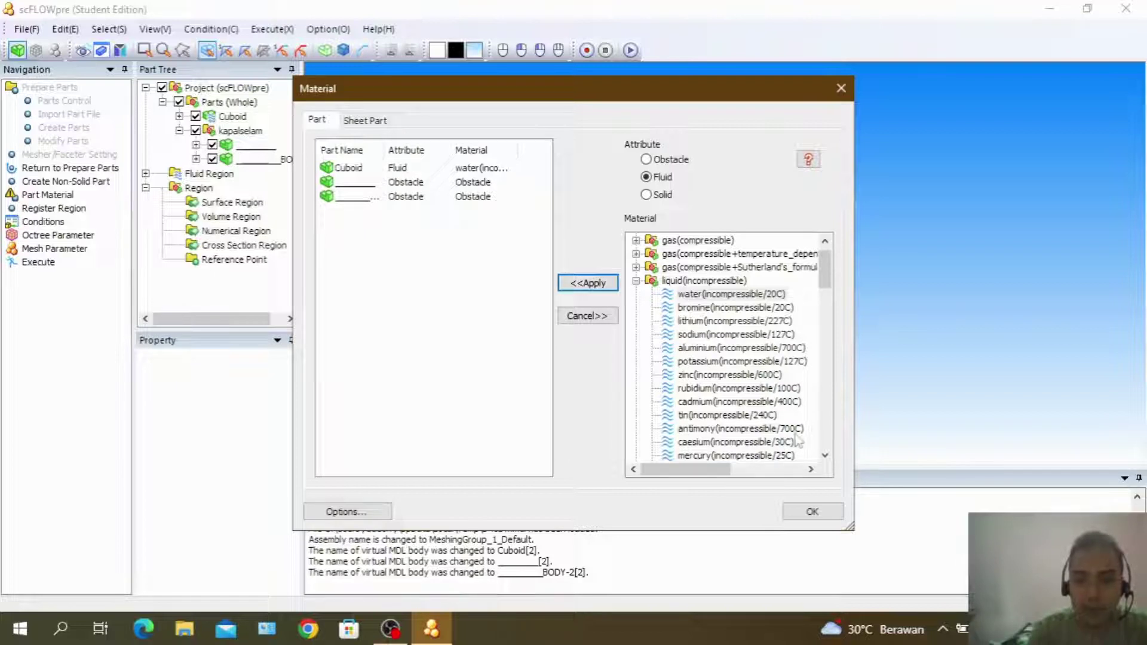
left_click(814, 512)
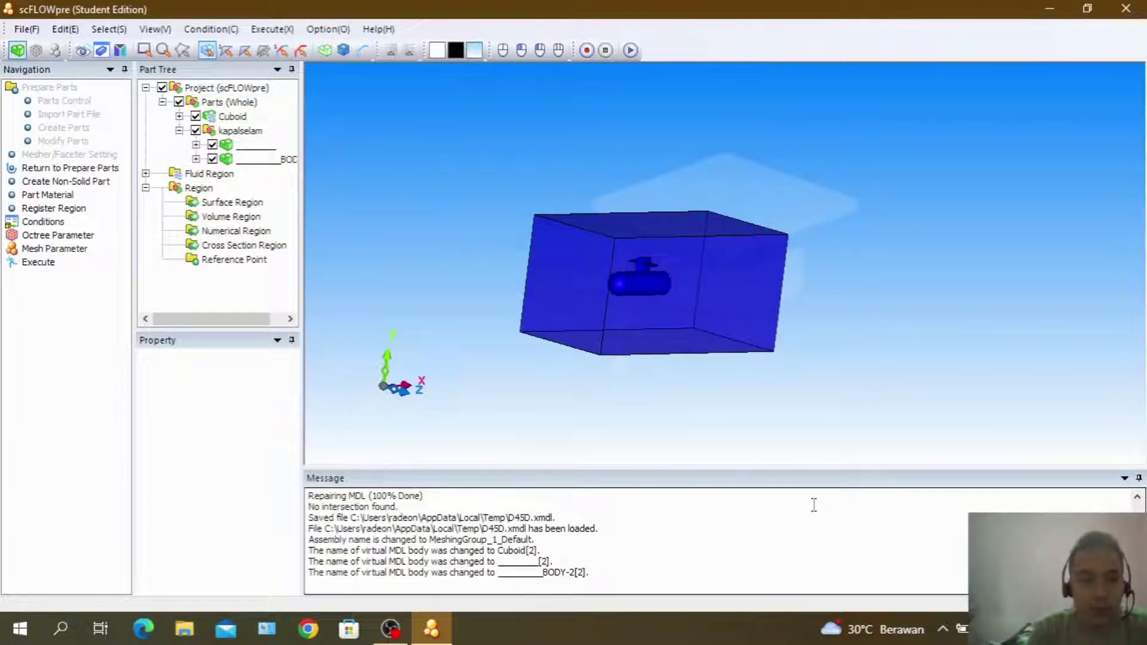
Start registering a surface region named inlet from selected faces
left_click(38, 210)
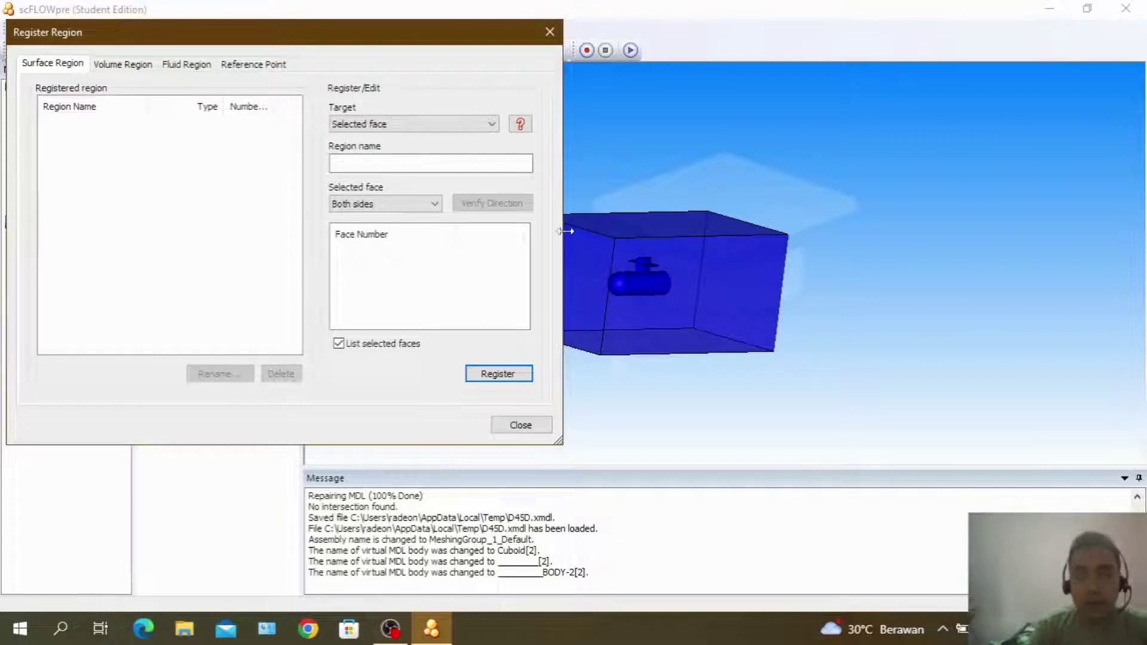
left_click(418, 163)
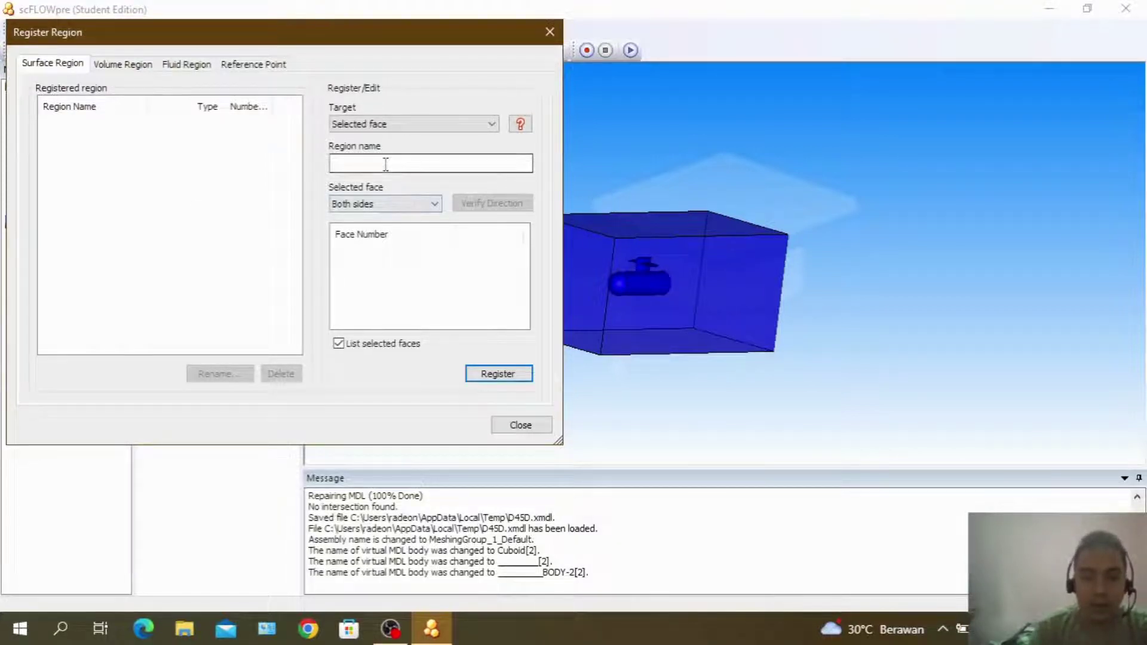
type("inlet")
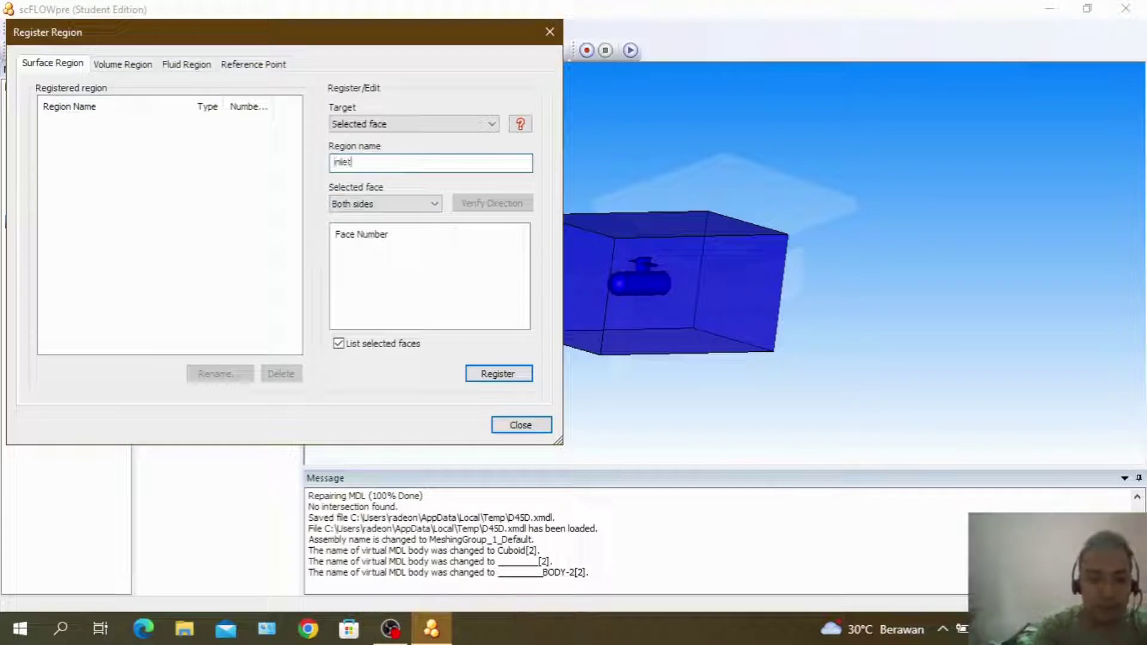
Select all six outer faces of the cuboid and register them as the inlet surface region
left_click(687, 328)
left_click_drag(687, 329, 786, 318)
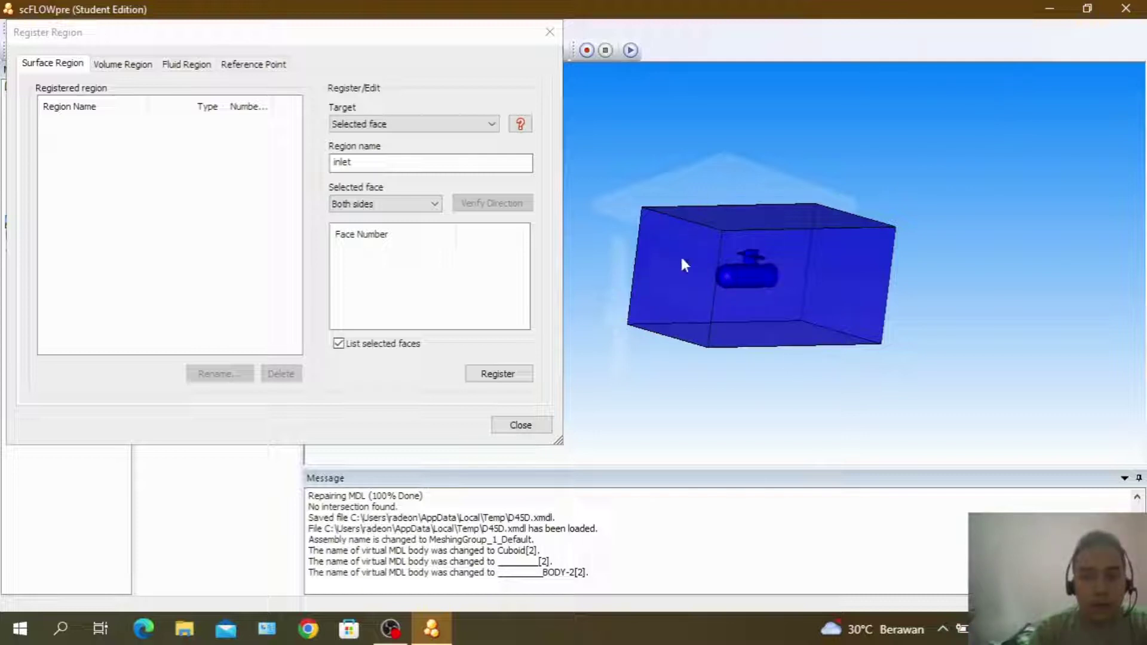
left_click(690, 264)
left_click(759, 300)
left_click_drag(763, 302, 751, 256)
left_click(751, 320)
left_click_drag(751, 320, 736, 270)
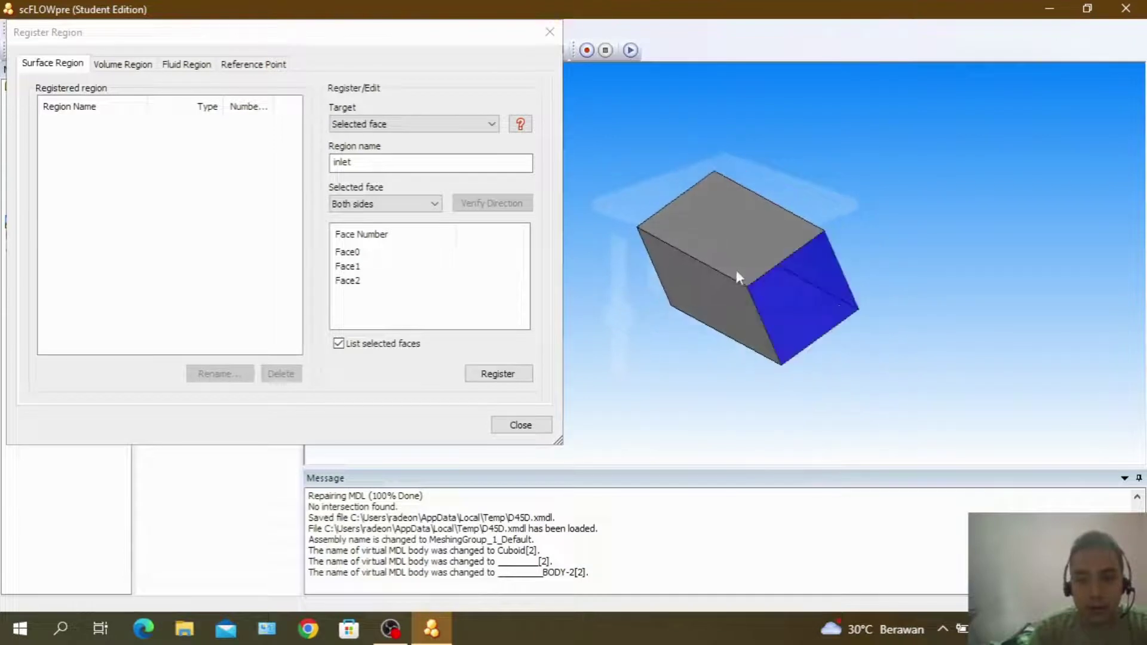
left_click(811, 292)
left_click_drag(811, 292, 760, 215)
left_click(760, 215)
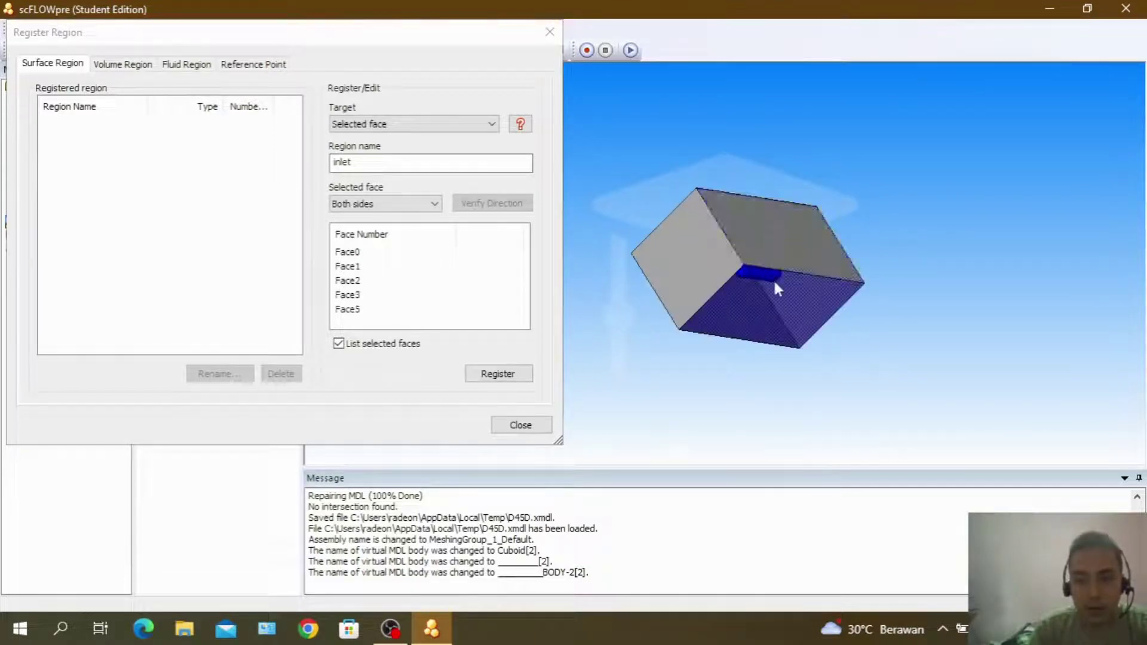
left_click_drag(777, 289, 748, 233)
left_click(753, 297)
left_click_drag(753, 298, 525, 322)
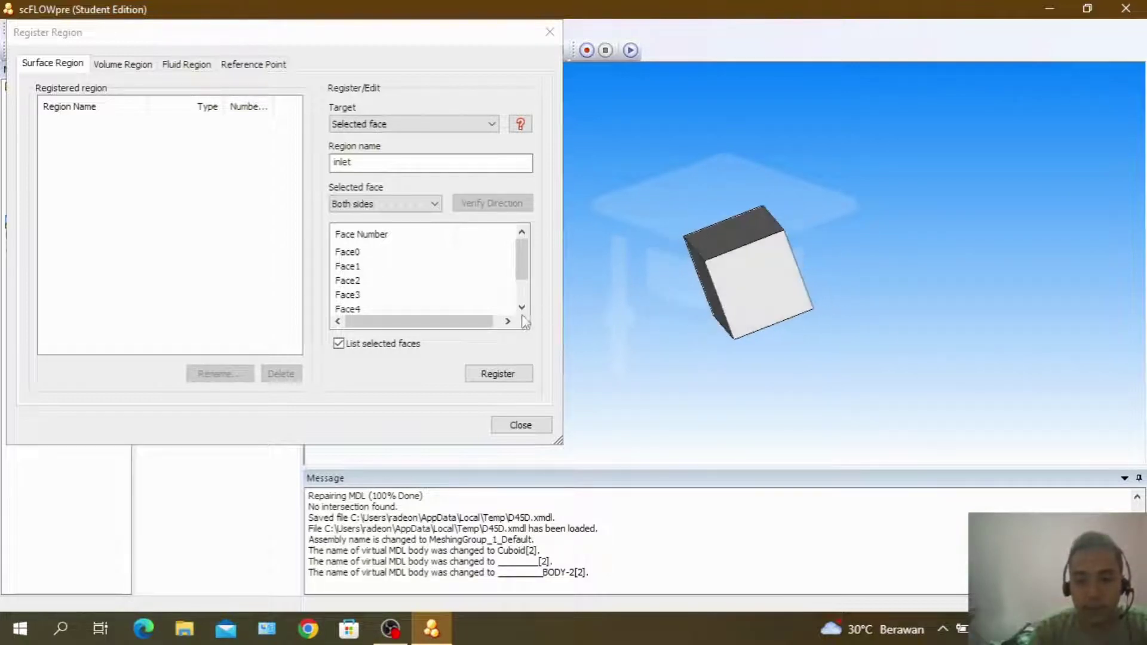
left_click(498, 374)
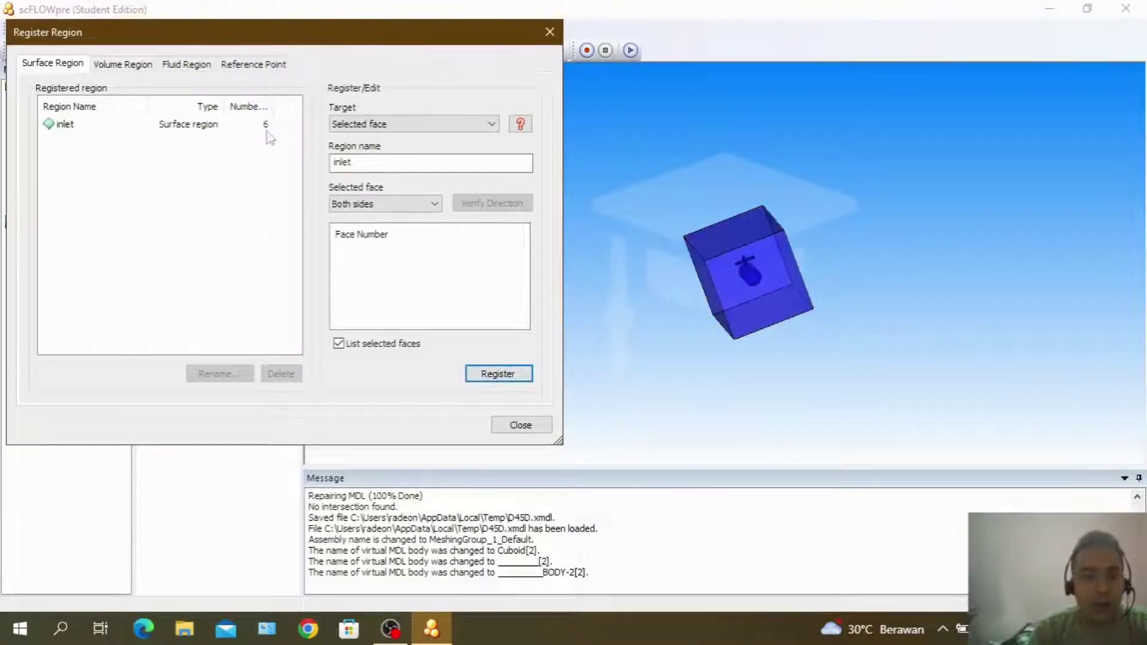
Hide the cuboid's near long side face and the end face in front of the submarine's nose
mouse_move(934, 303)
left_mouse_down()
mouse_move(870, 296)
mouse_move(790, 331)
left_mouse_up()
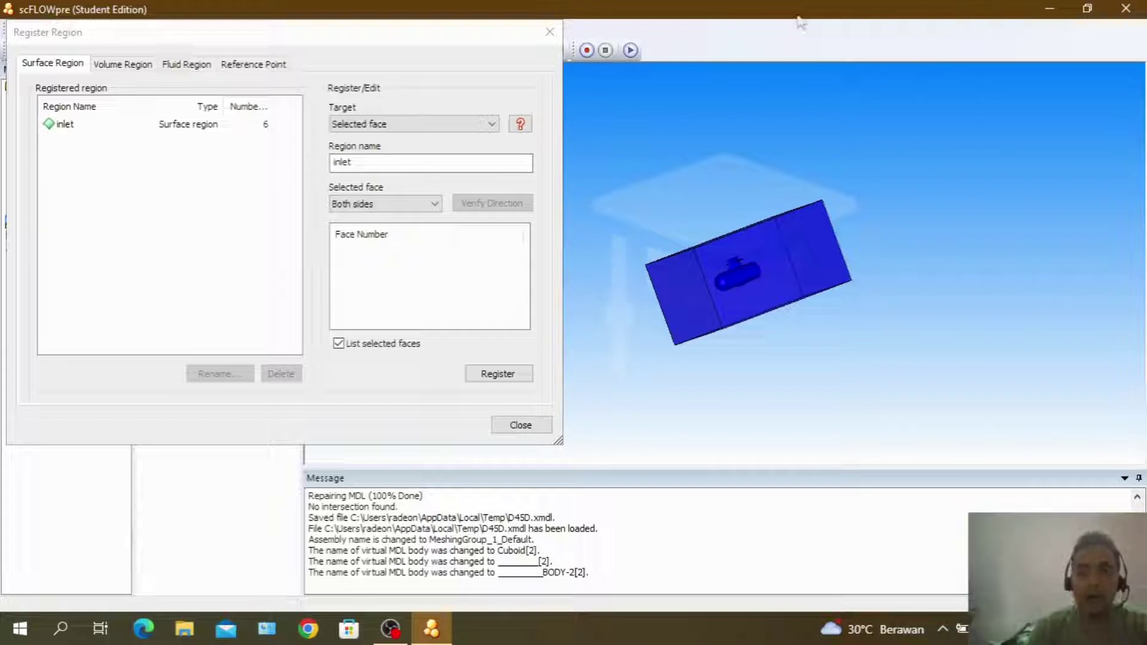
left_click(755, 274)
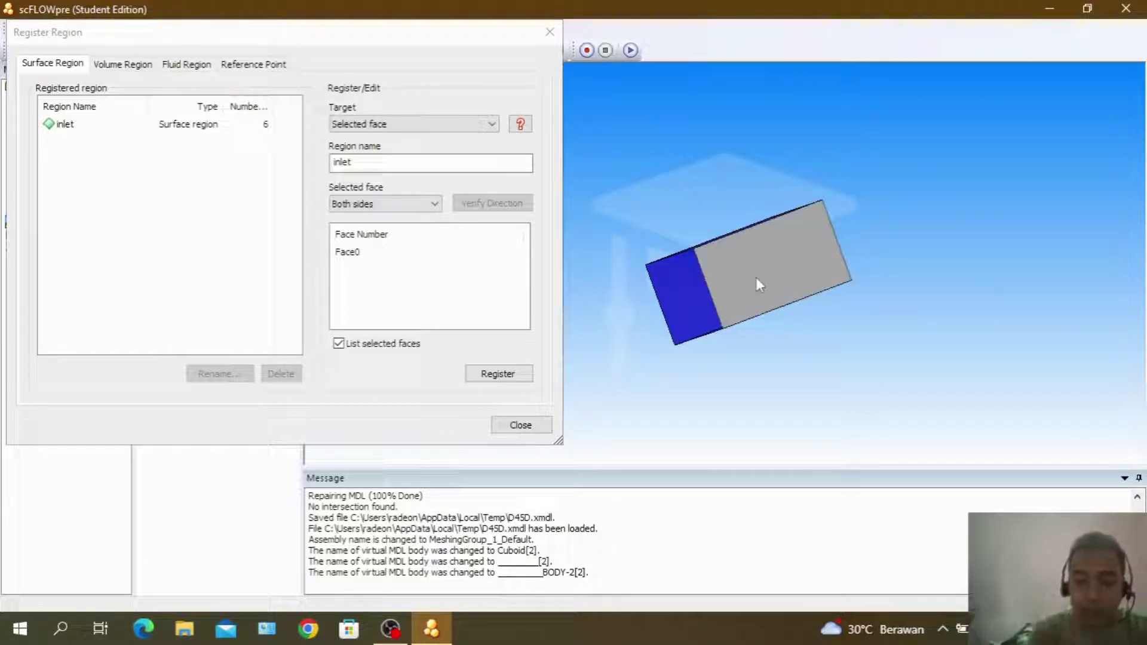
right_click(757, 283)
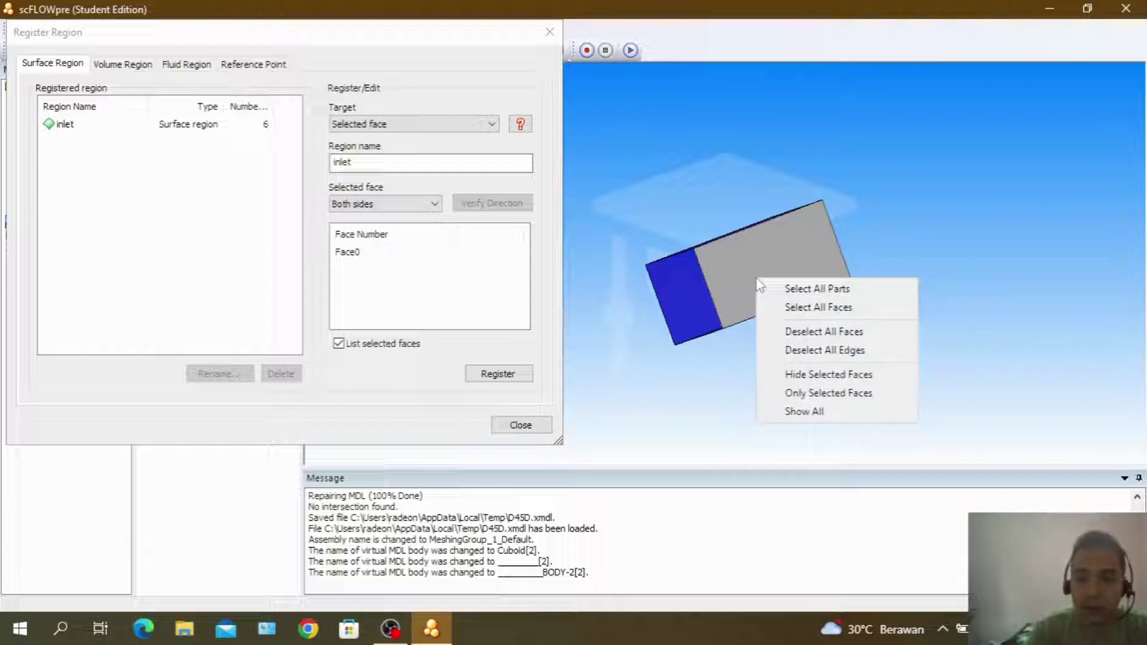
left_click(817, 374)
left_click(687, 314)
right_click(687, 314)
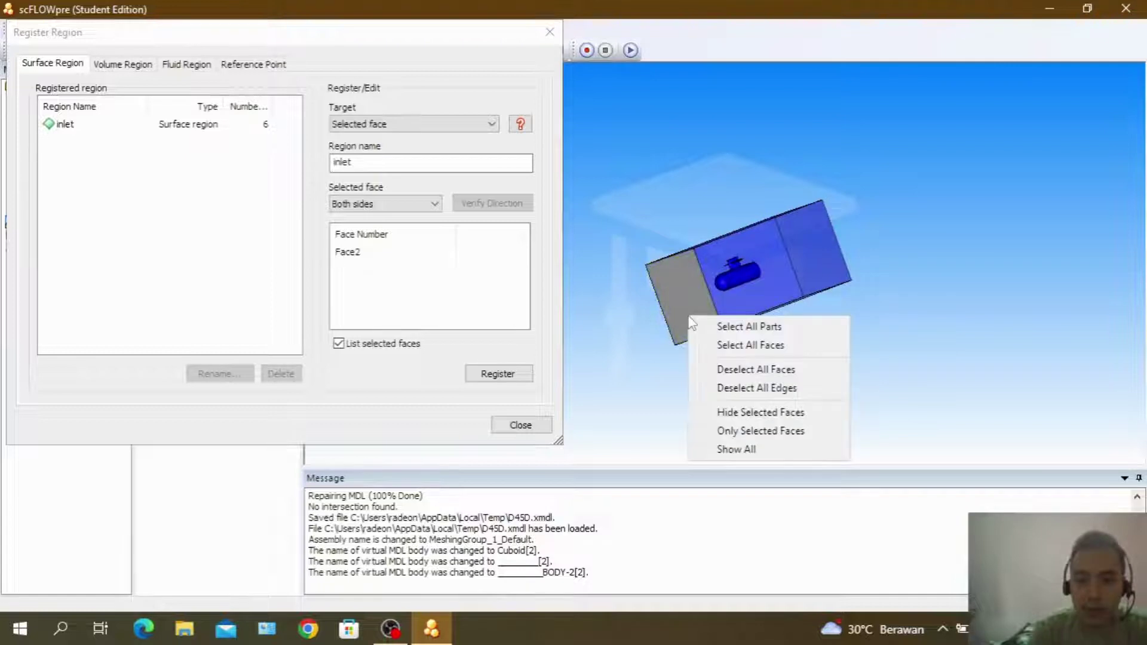
left_click(734, 371)
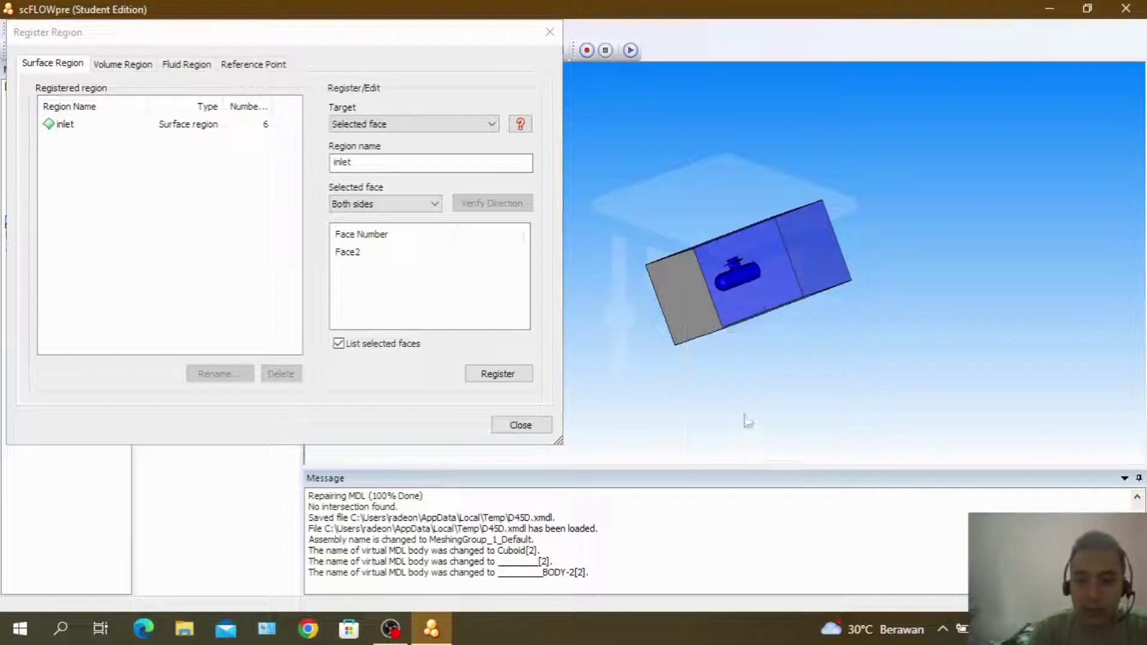
Hide the four remaining outer faces of the cuboid so that only the submarine body is displayed
left_click(739, 335)
right_click(739, 334)
left_click(789, 421)
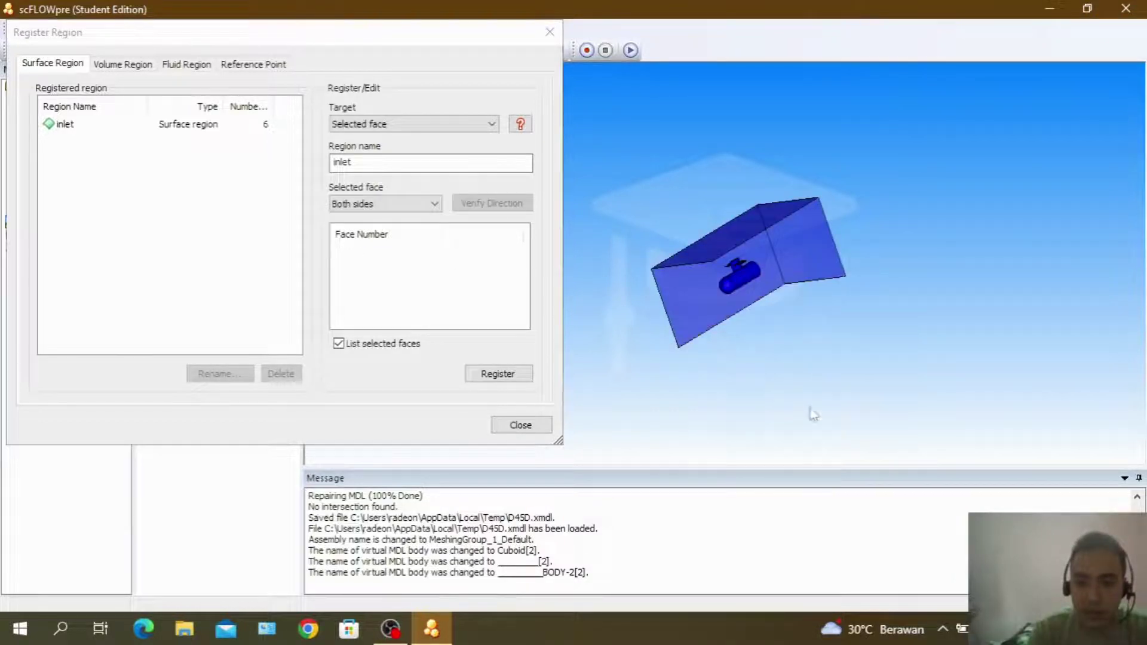
left_click(804, 255)
right_click(804, 255)
left_click(872, 348)
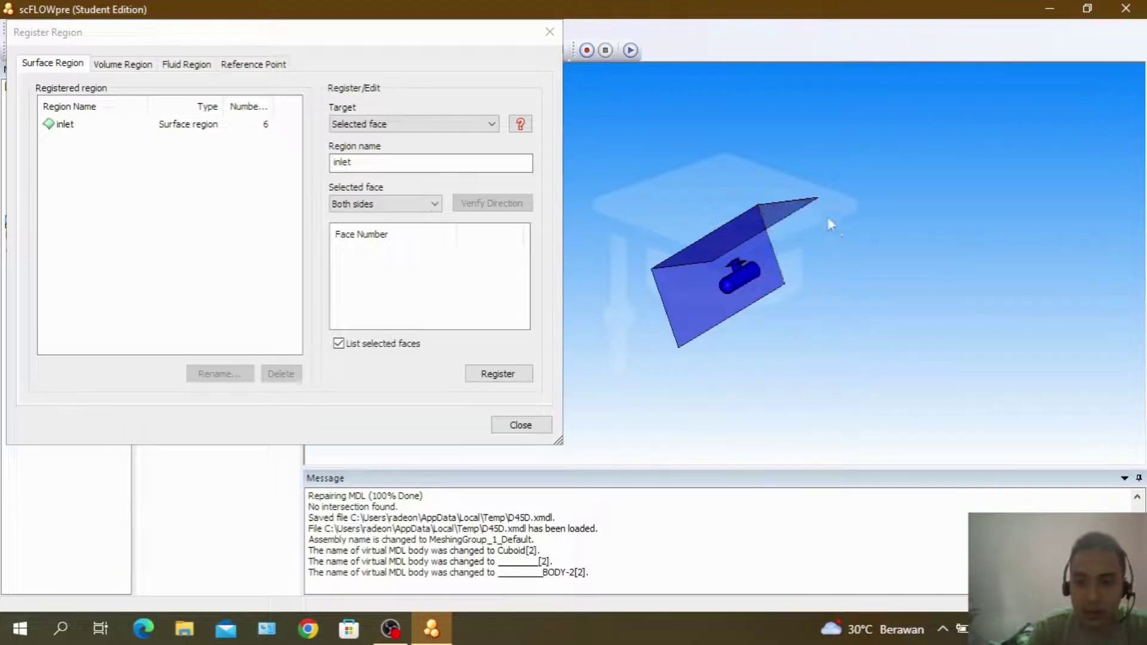
left_click(800, 206)
right_click(799, 208)
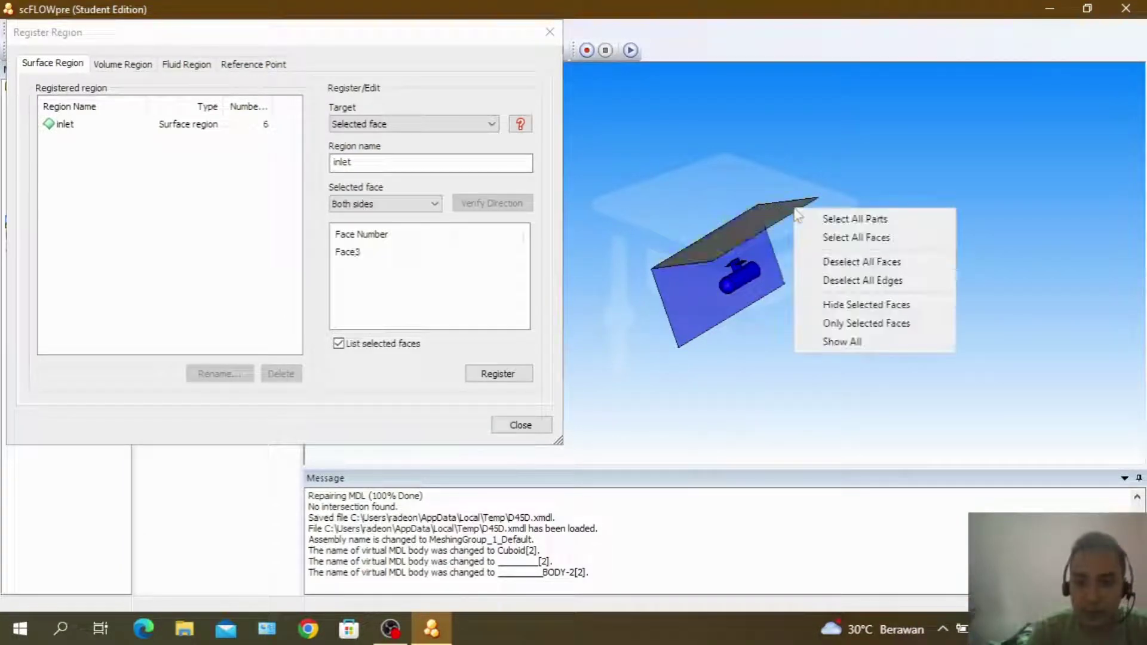
left_click(848, 303)
left_click(680, 310)
right_click(680, 311)
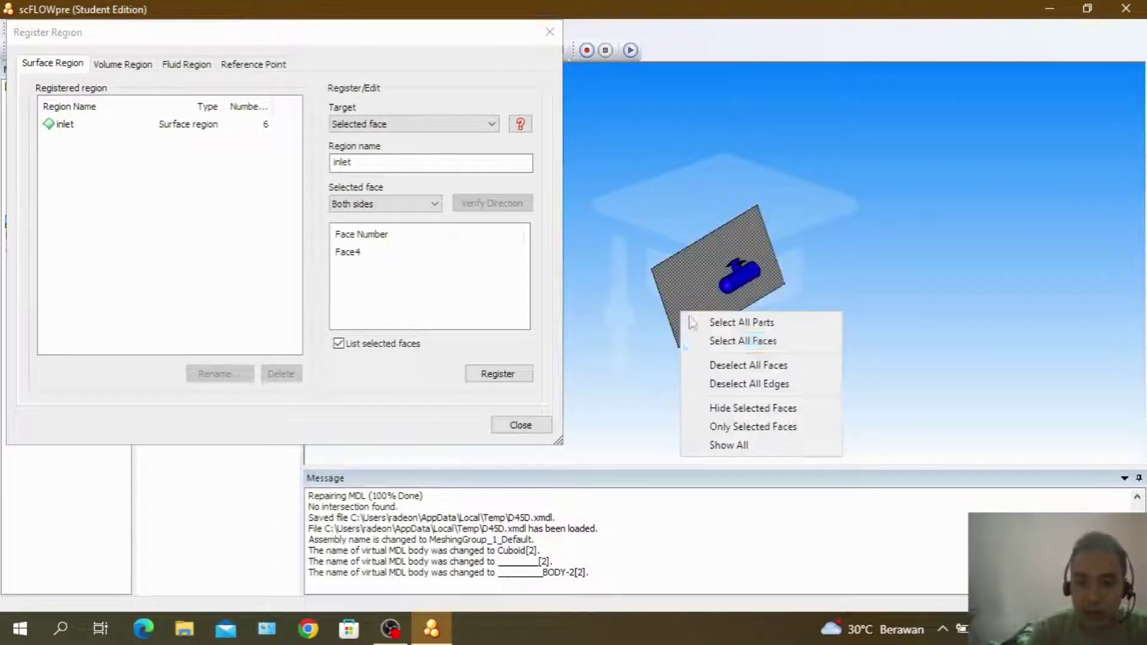
left_click(752, 406)
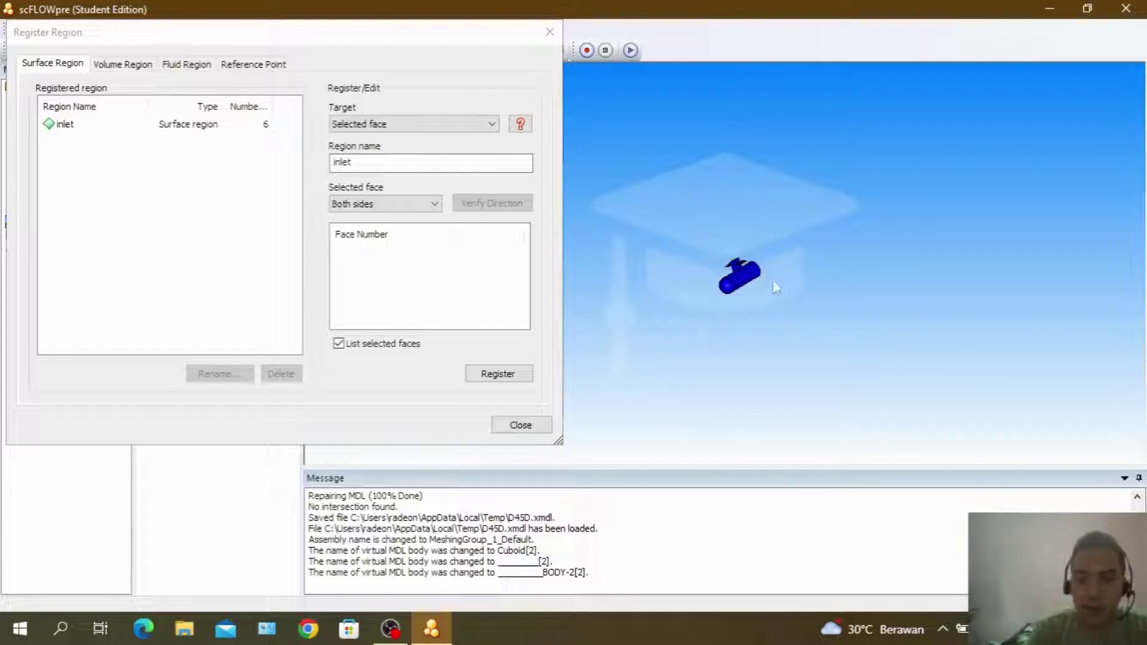
Select all displayed faces of the submarine body for a new surface region
scroll(746, 284, "up", 3)
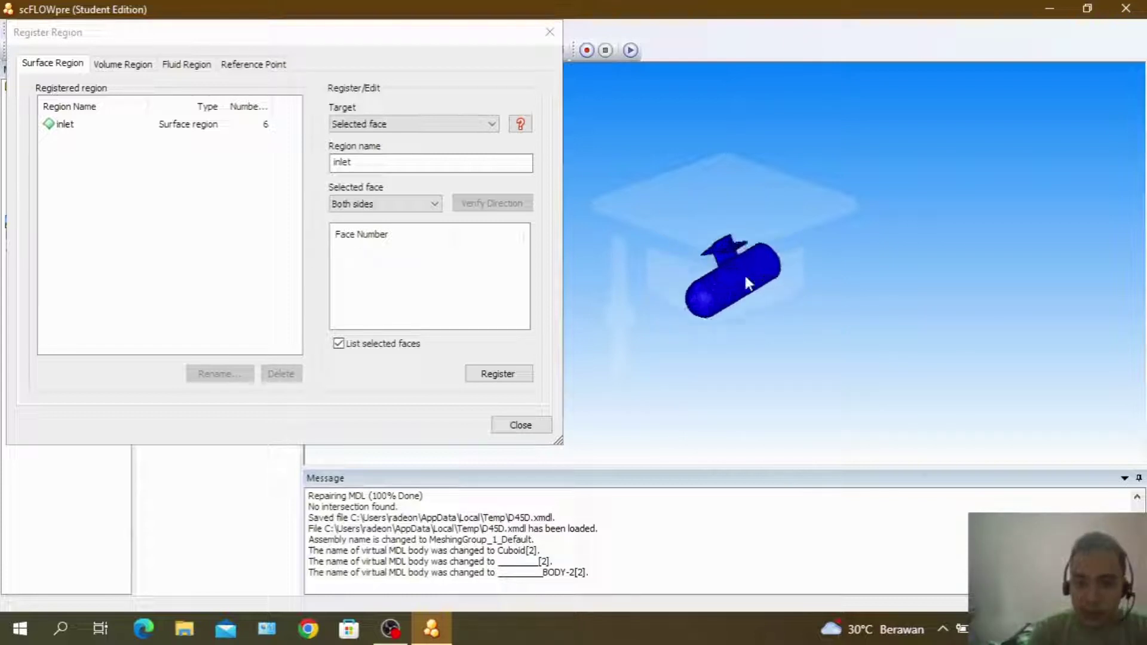
left_click(740, 276)
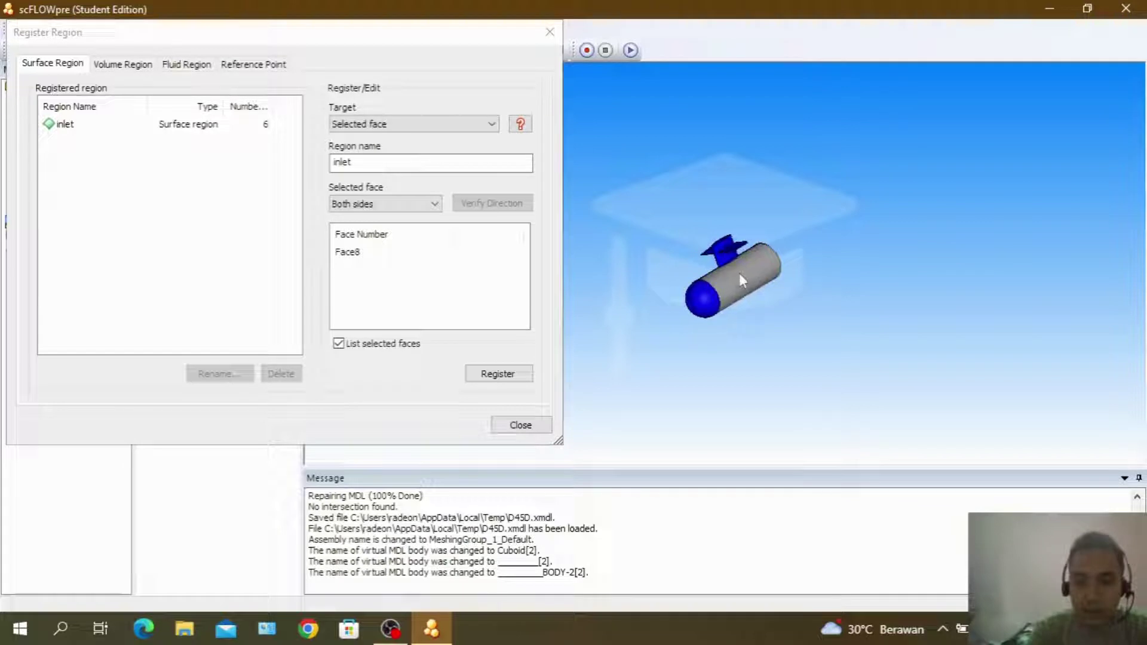
right_click(741, 278)
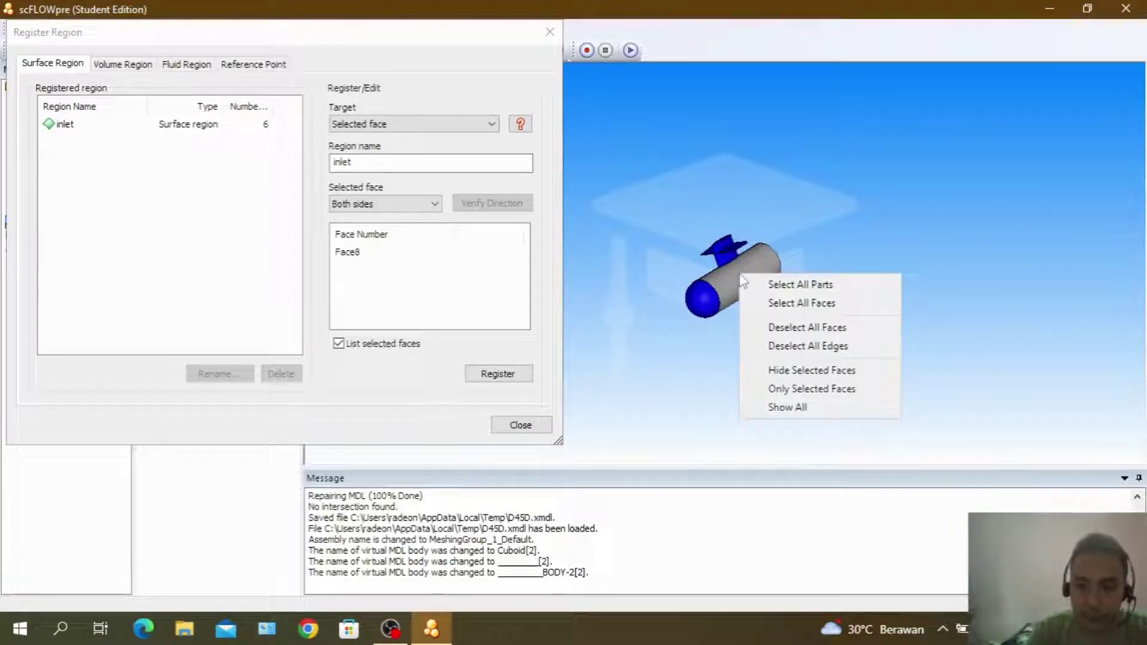
left_click(773, 304)
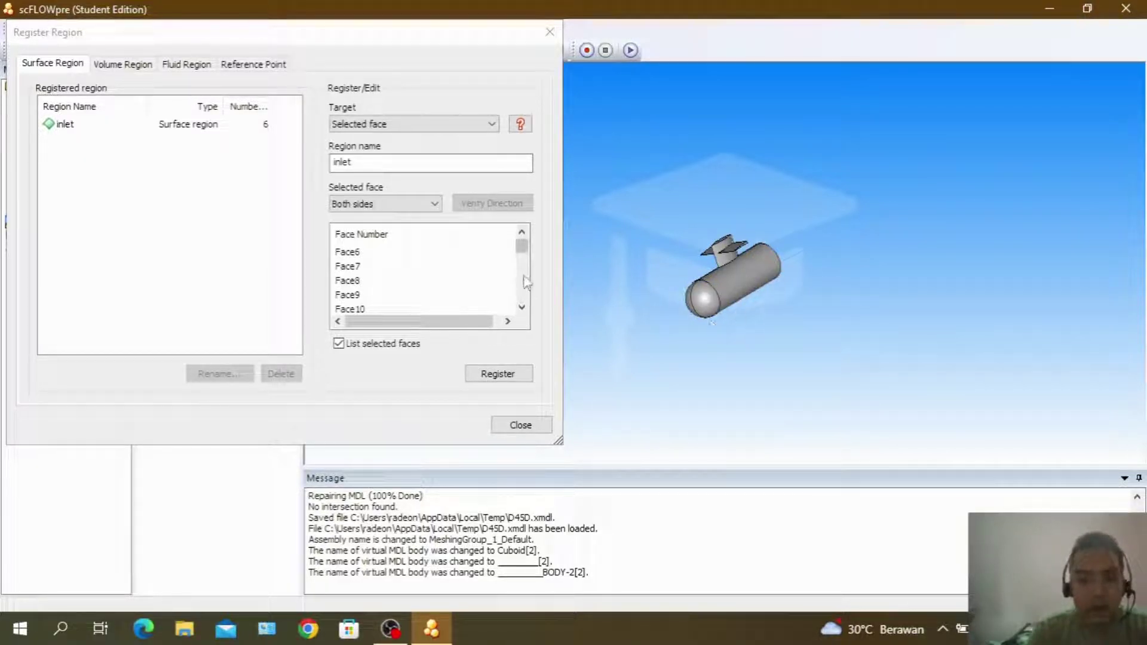
Try to register the selected submarine faces as a surface region named kapalselam
left_click(384, 163)
left_click_drag(384, 163, 314, 166)
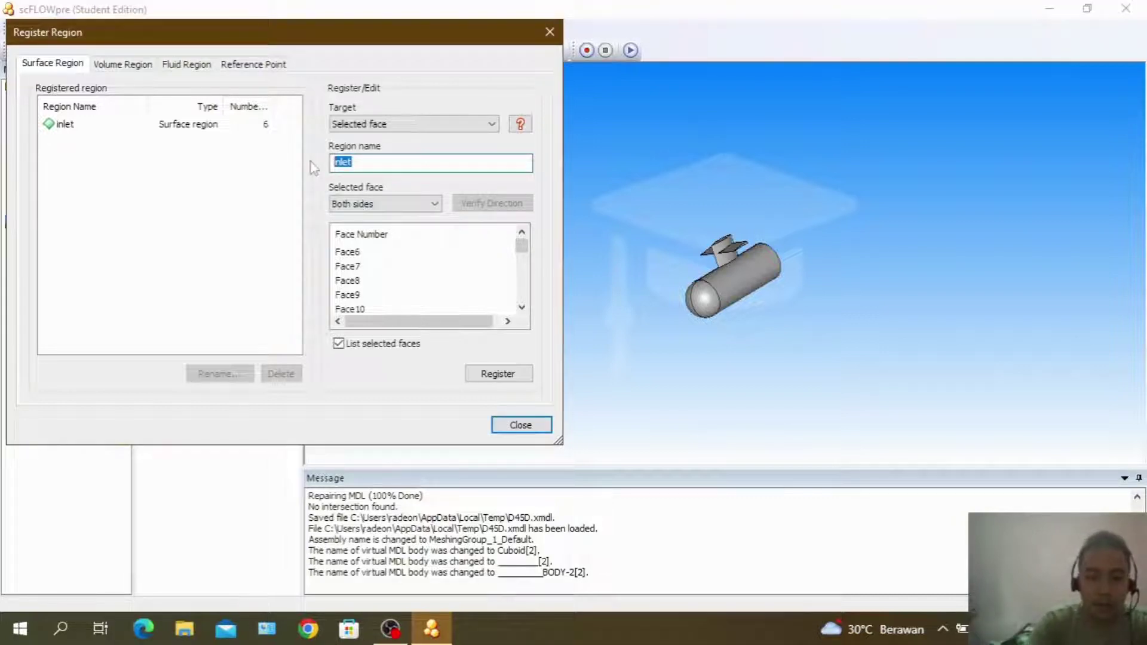
key("BackSpace")
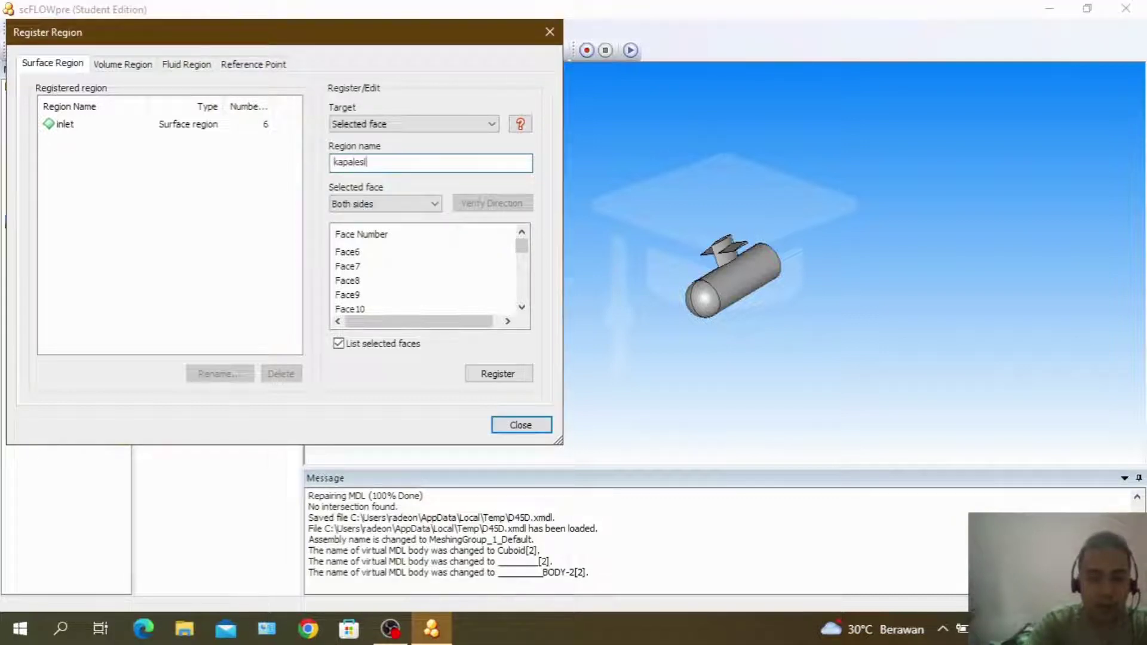
type("kapalselam")
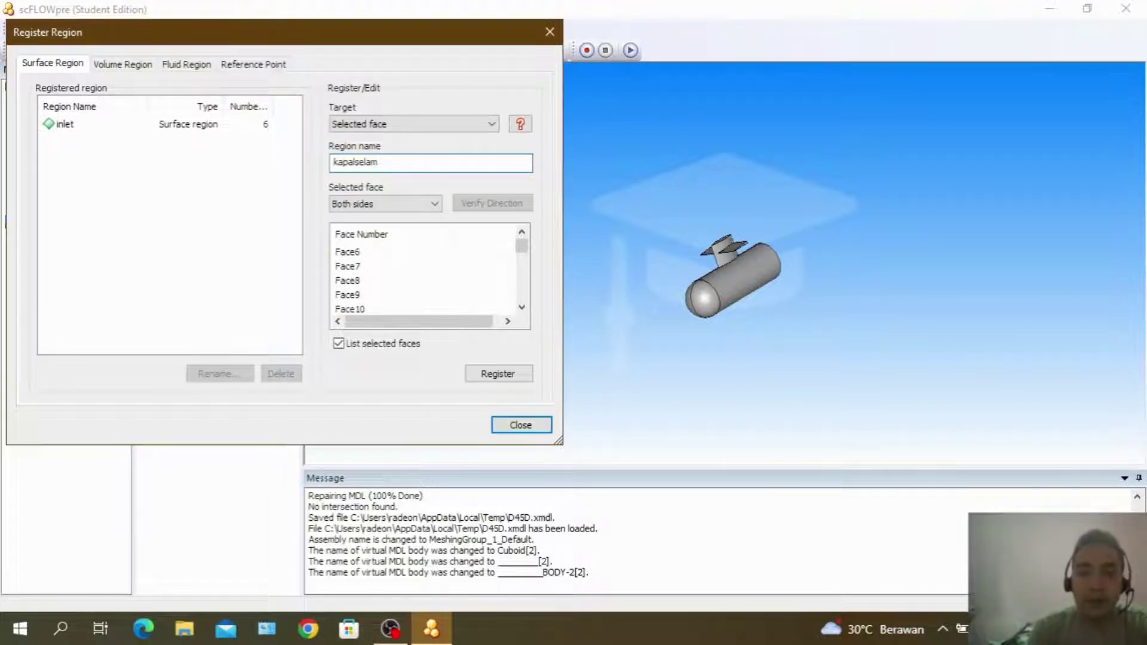
left_click(490, 378)
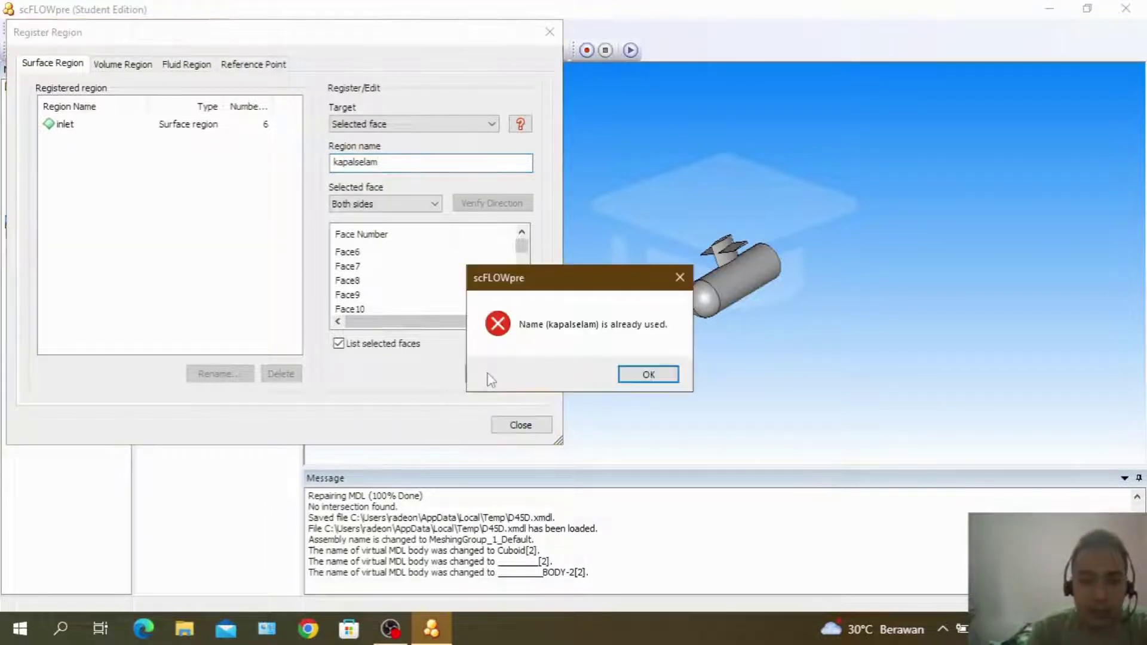
left_click(642, 374)
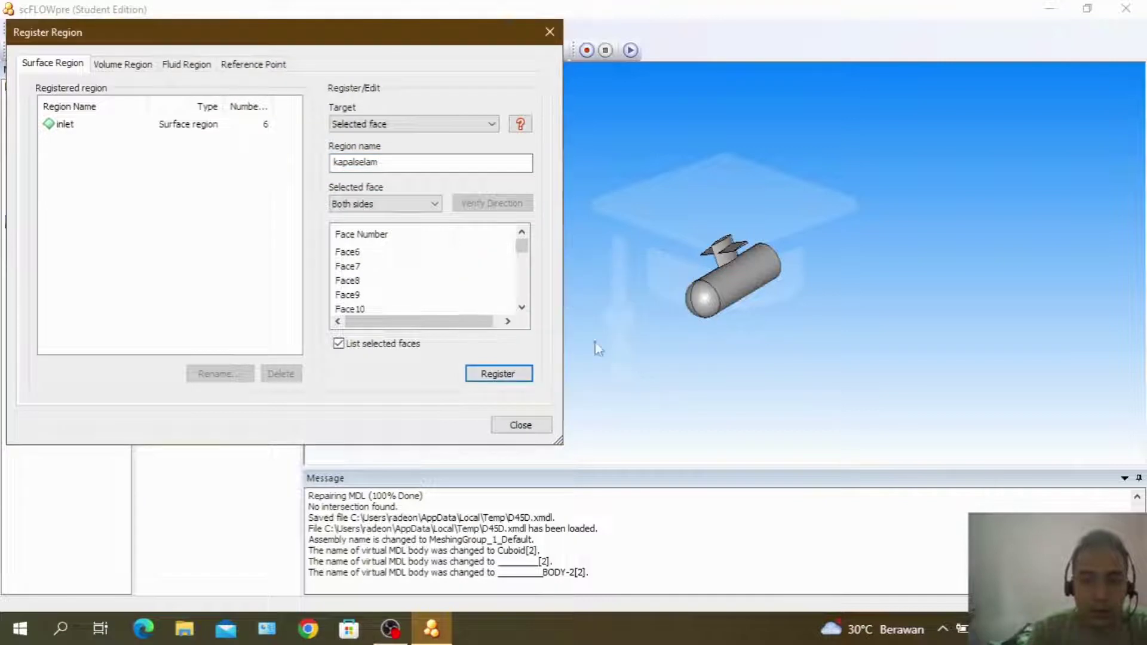
Register the selected submarine faces as a surface region named submarine and finish the region registration
double_click(403, 162)
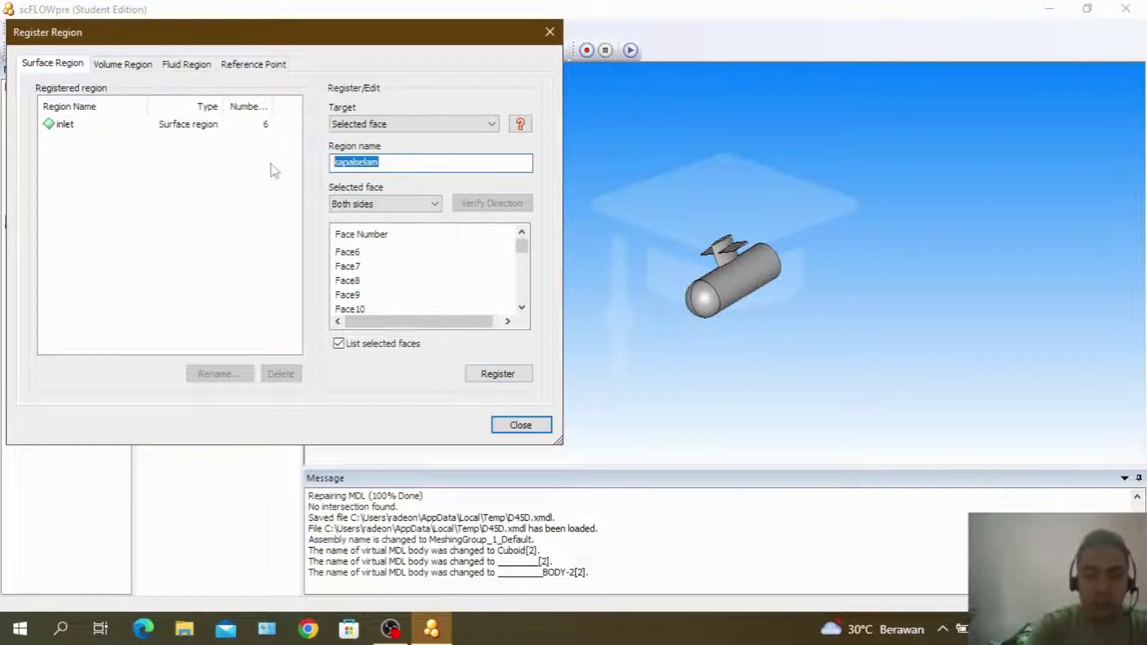
key("BackSpace")
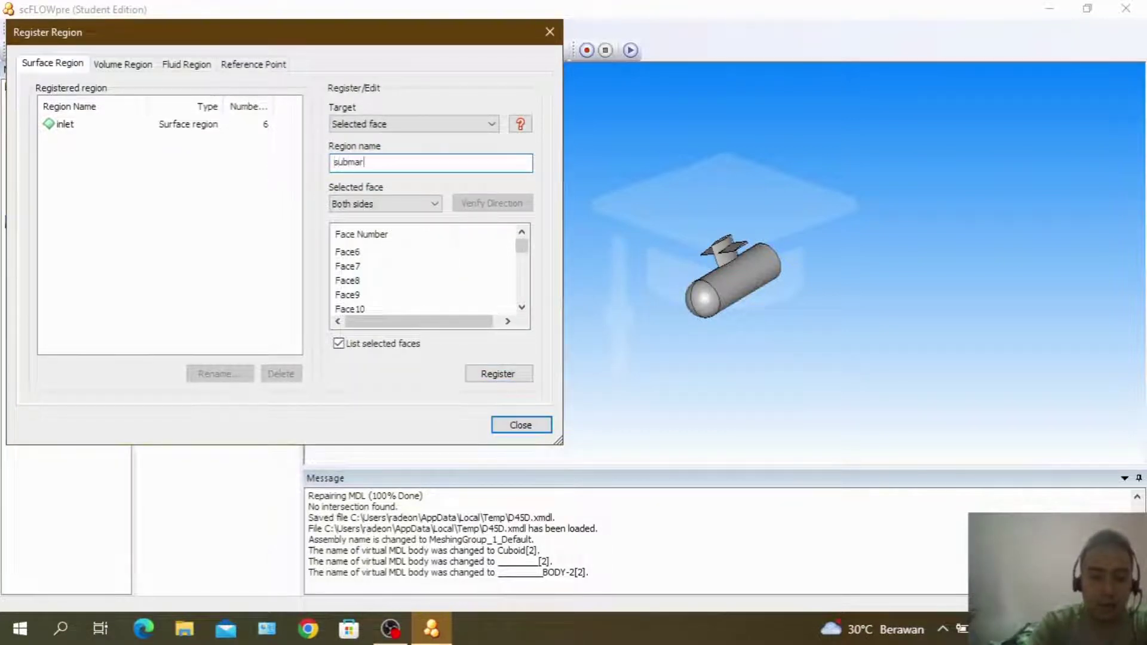
left_click(489, 376)
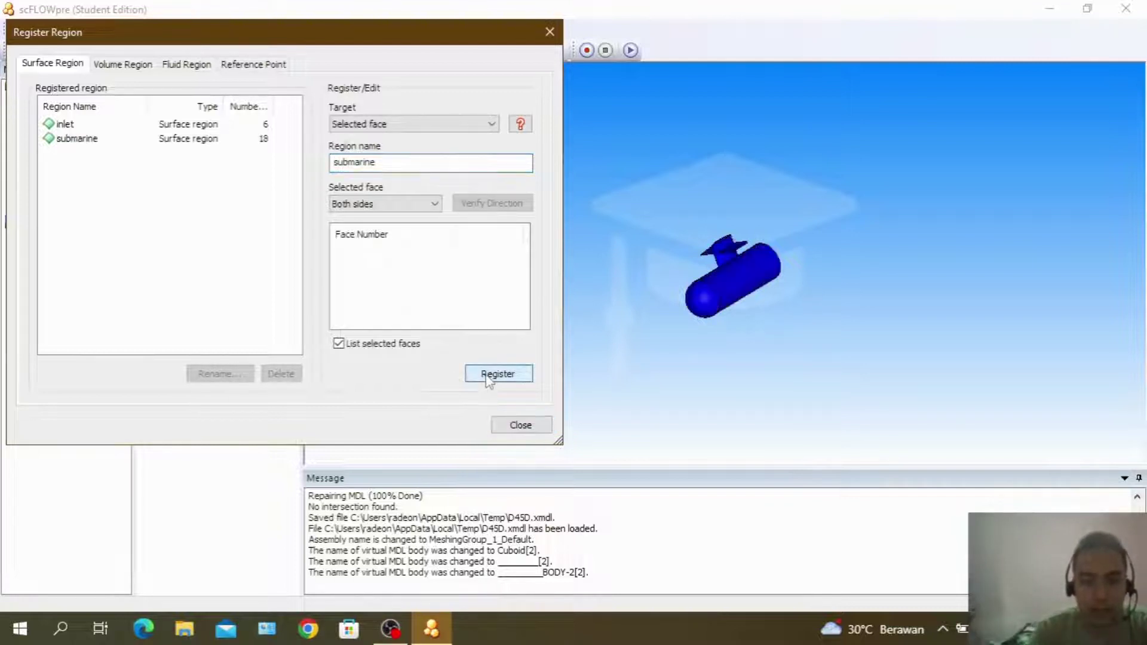
left_click(518, 425)
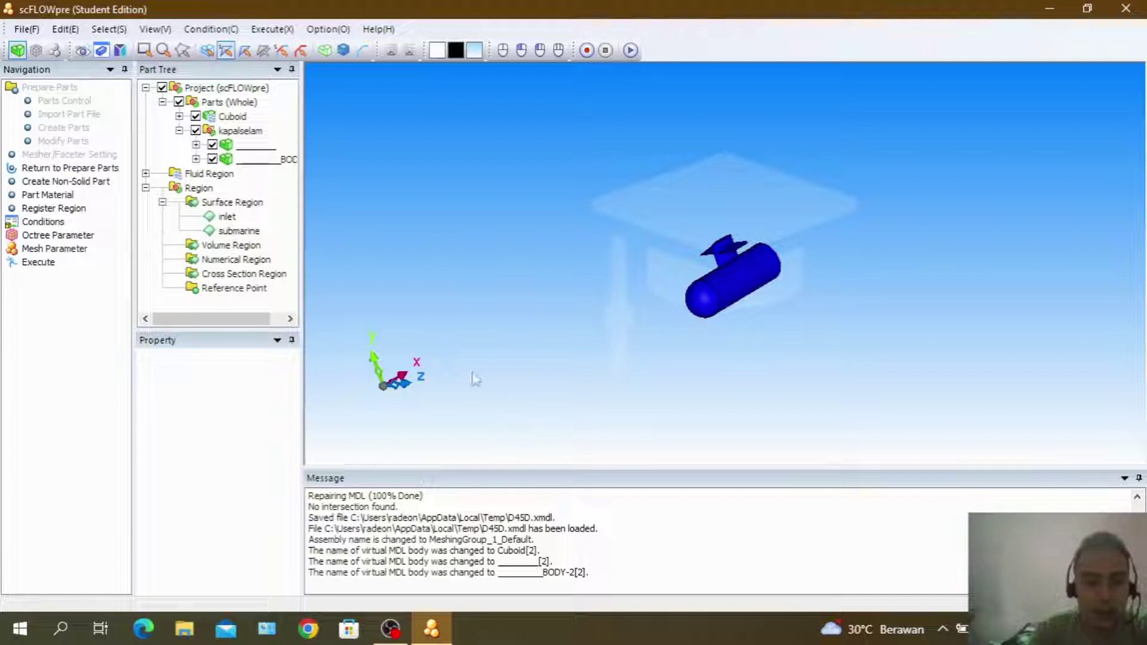
Open the analysis conditions and add an inflow and outflow condition of type Velocity components to the inlet region
double_click(58, 222)
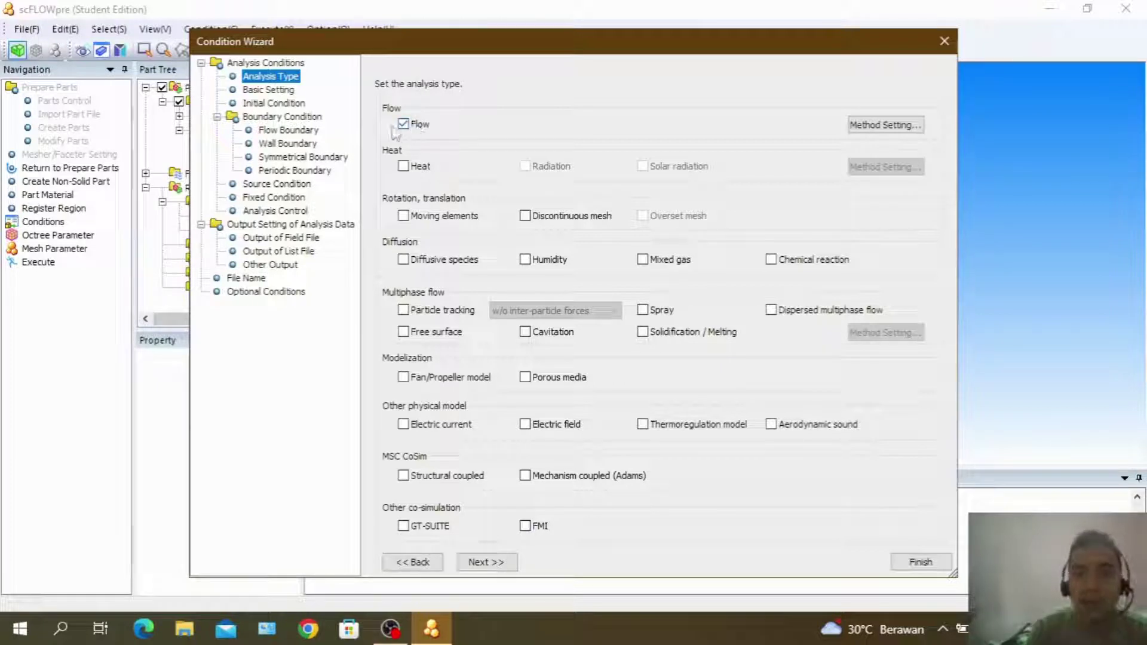
left_click(292, 90)
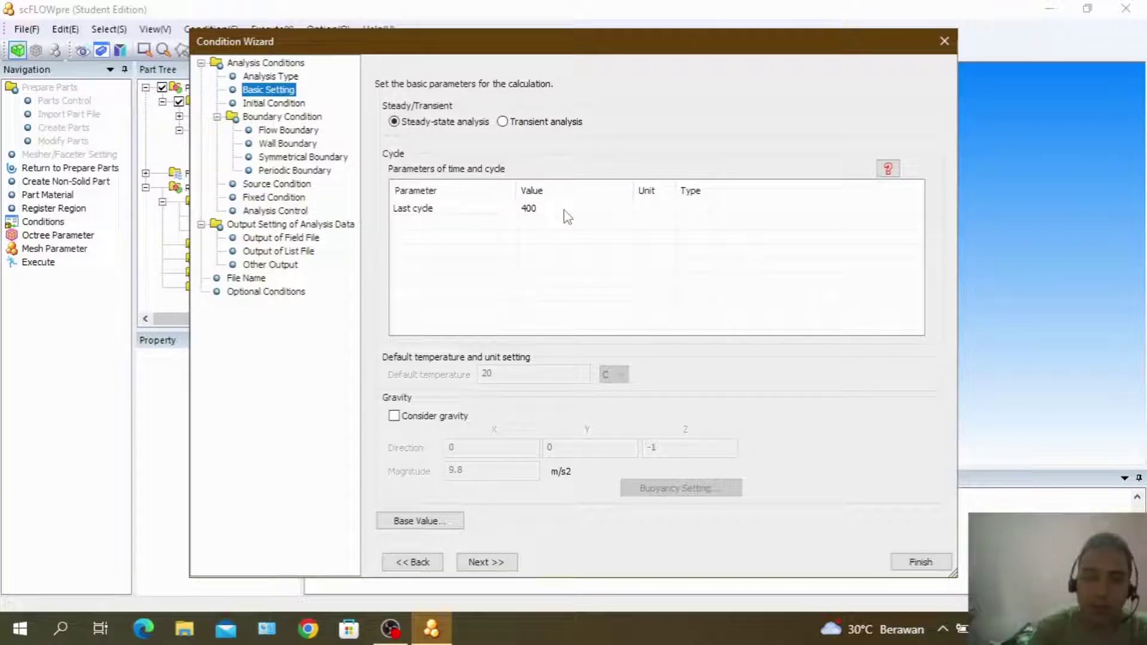
left_click(295, 105)
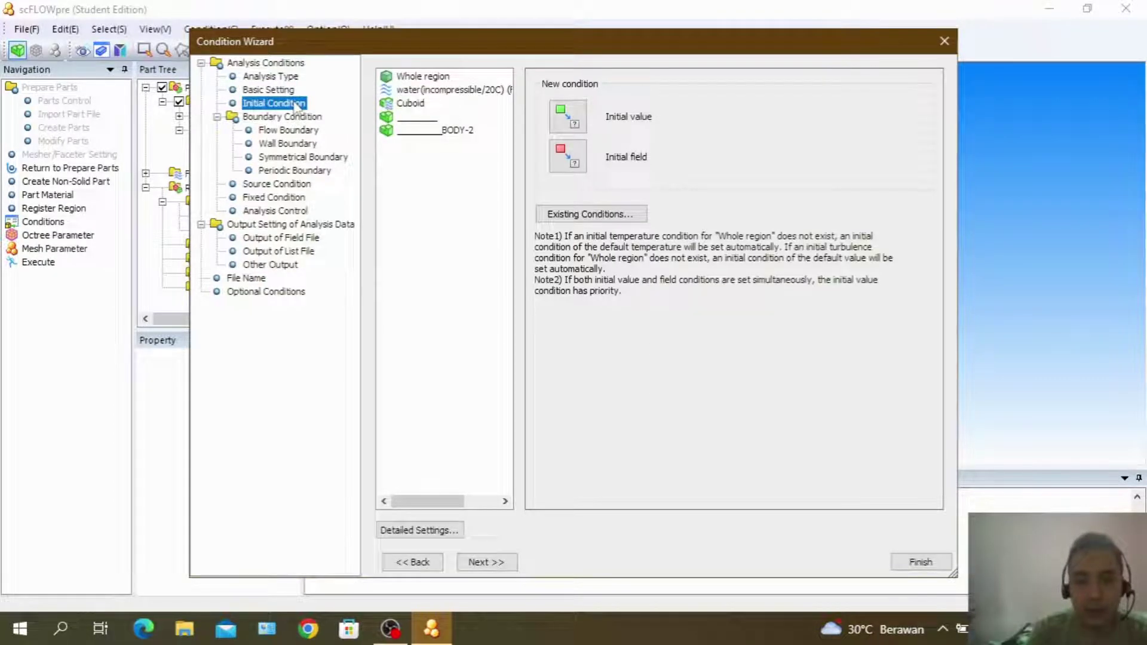
left_click(301, 133)
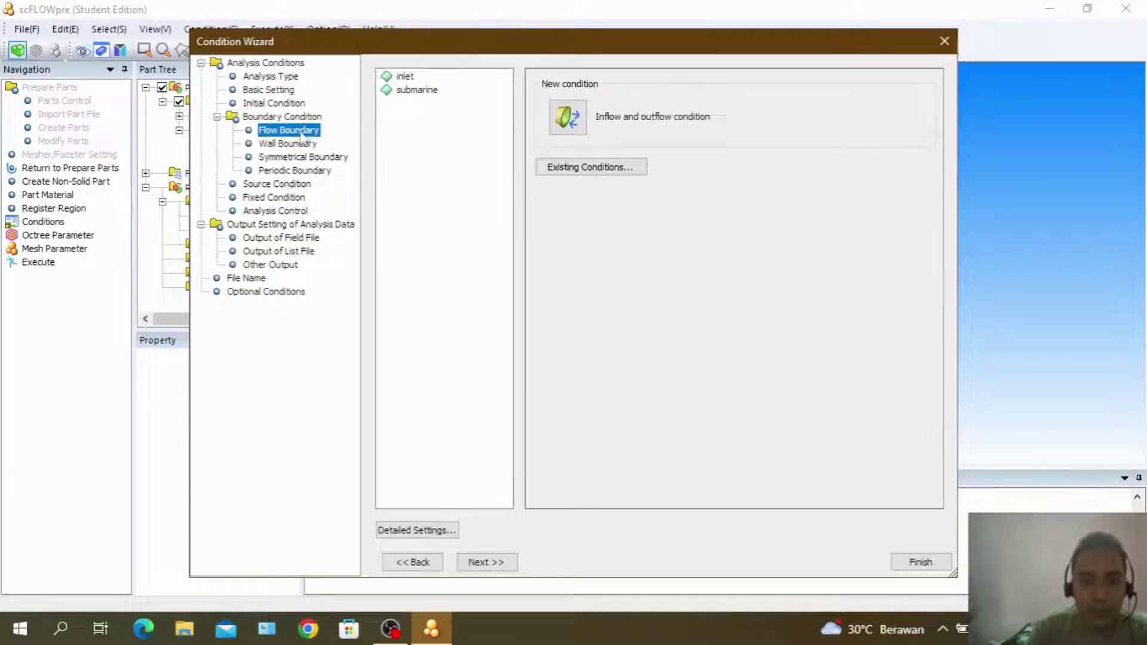
left_click(403, 77)
left_click(564, 126)
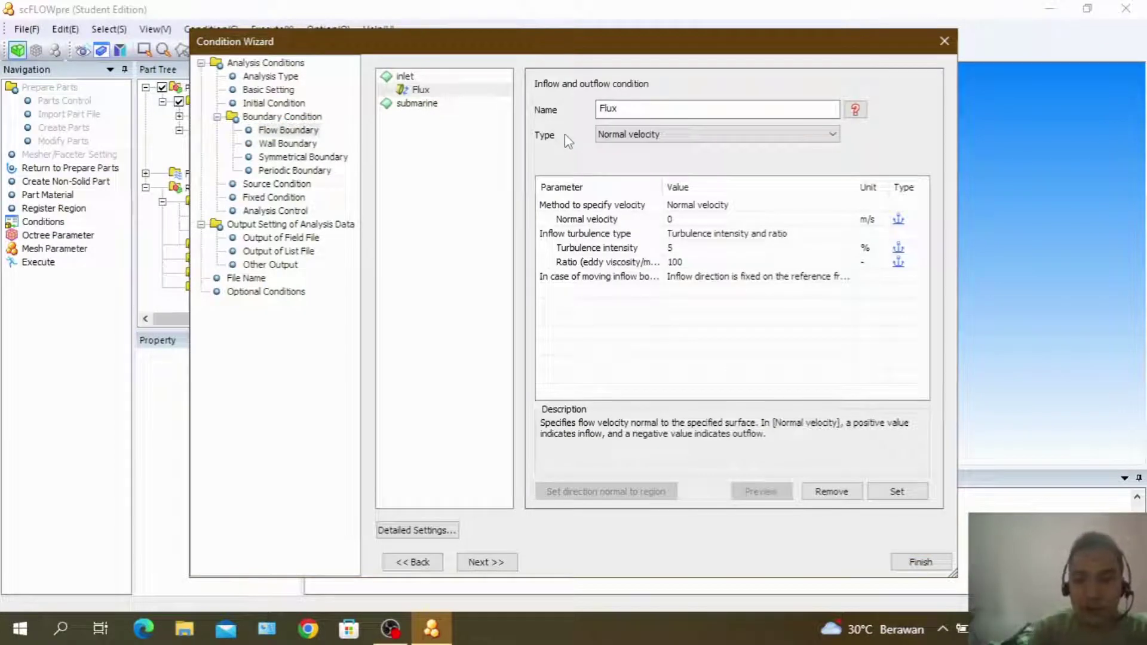
left_click(693, 135)
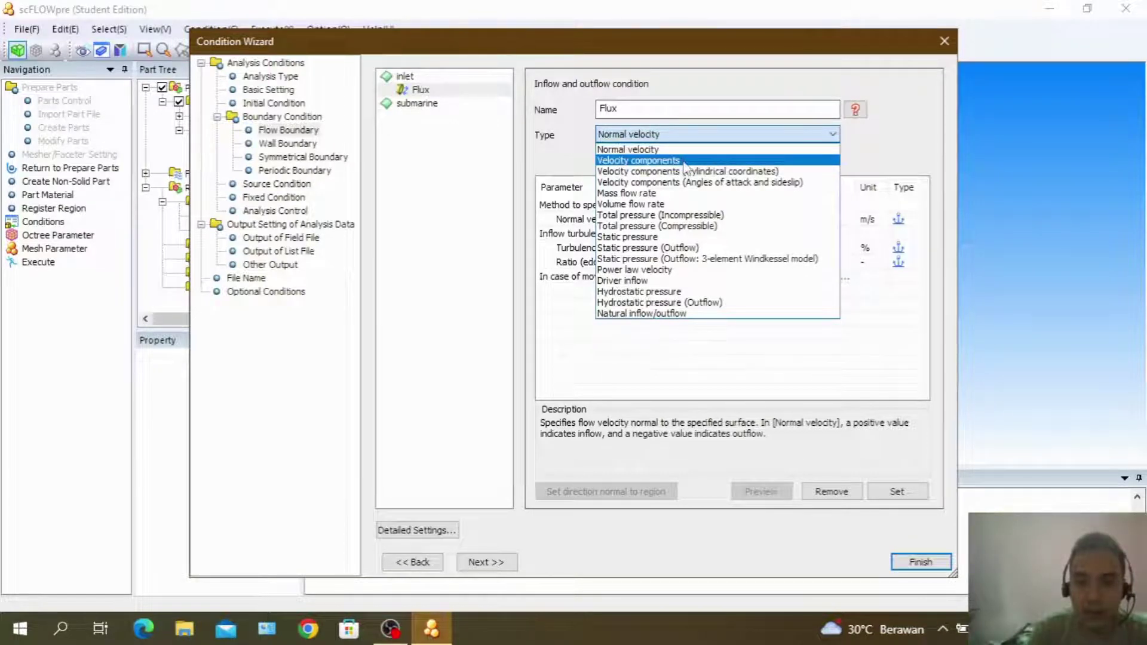
left_click(685, 160)
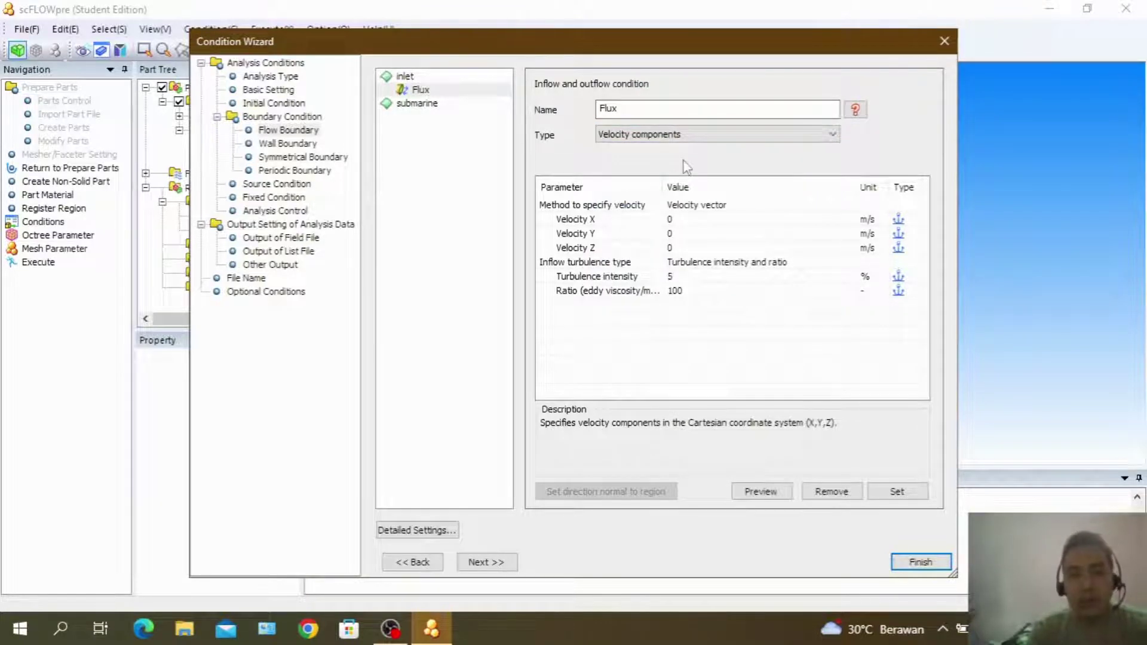
Check the submarine's orientation against the coordinate axes and apply a Velocity X of 50 m/s to the inlet flow condition
left_click(1013, 281)
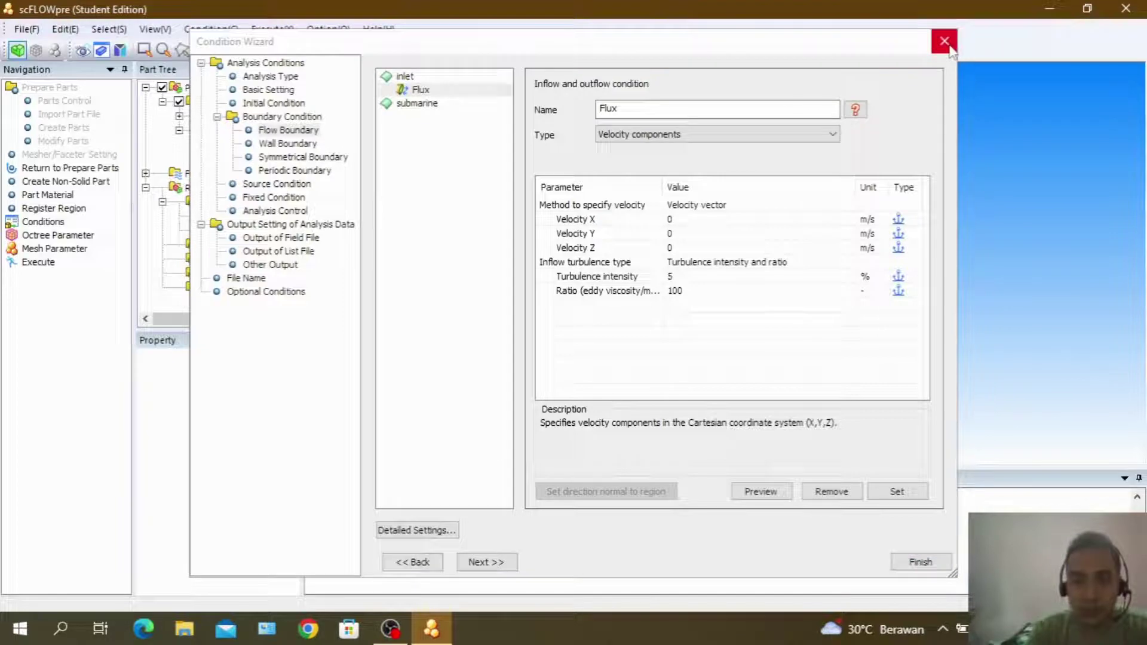
left_click_drag(781, 43, 778, 468)
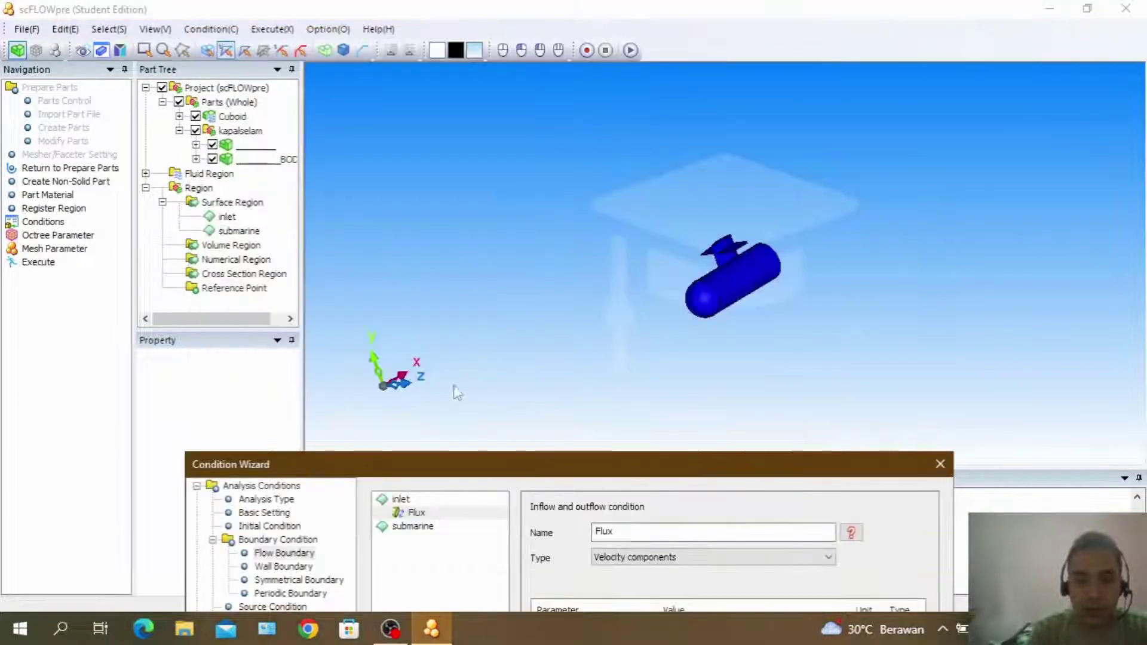
mouse_move(793, 327)
left_mouse_down()
mouse_move(726, 326)
mouse_move(675, 345)
left_mouse_up()
left_click(677, 461)
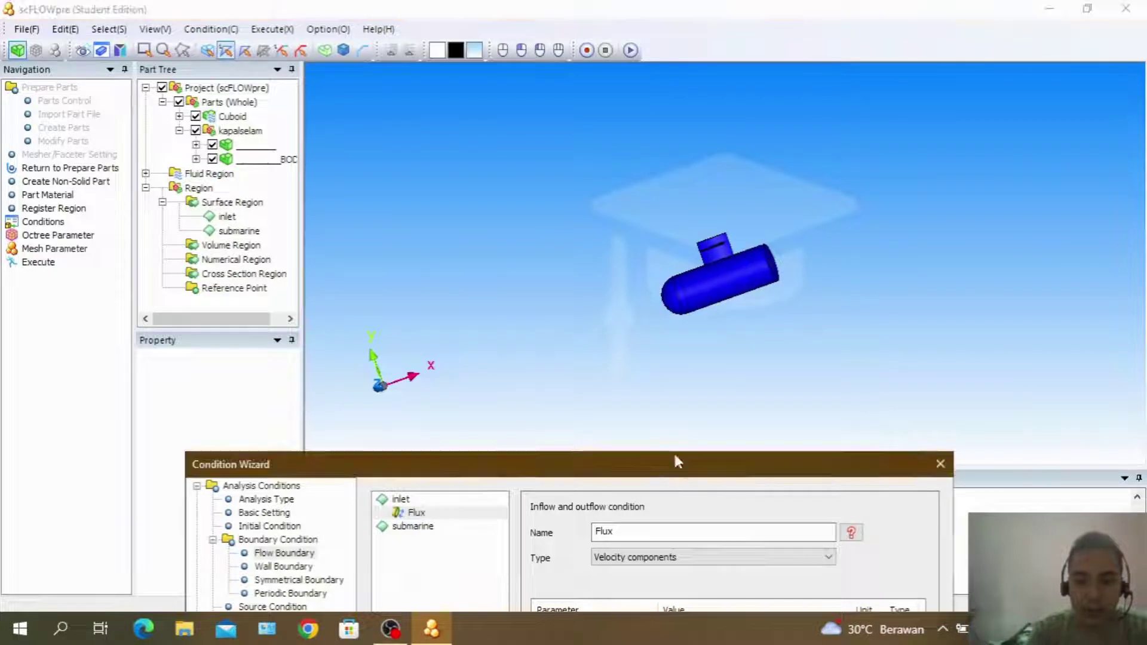
left_click_drag(677, 461, 701, 55)
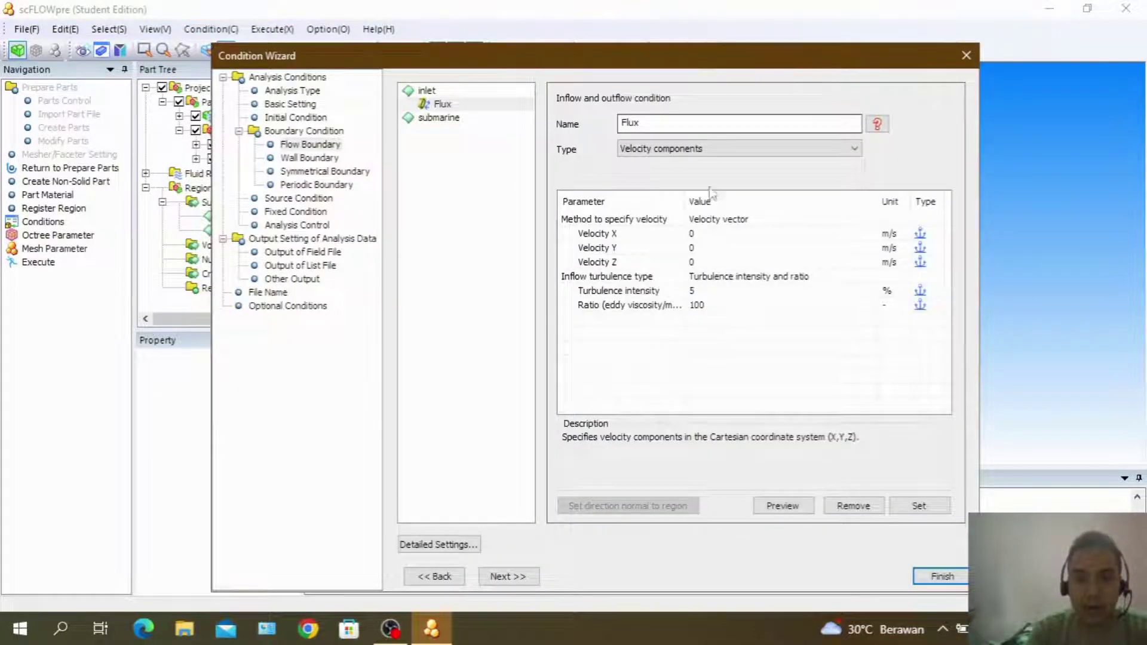
left_click(720, 232)
left_click(720, 233)
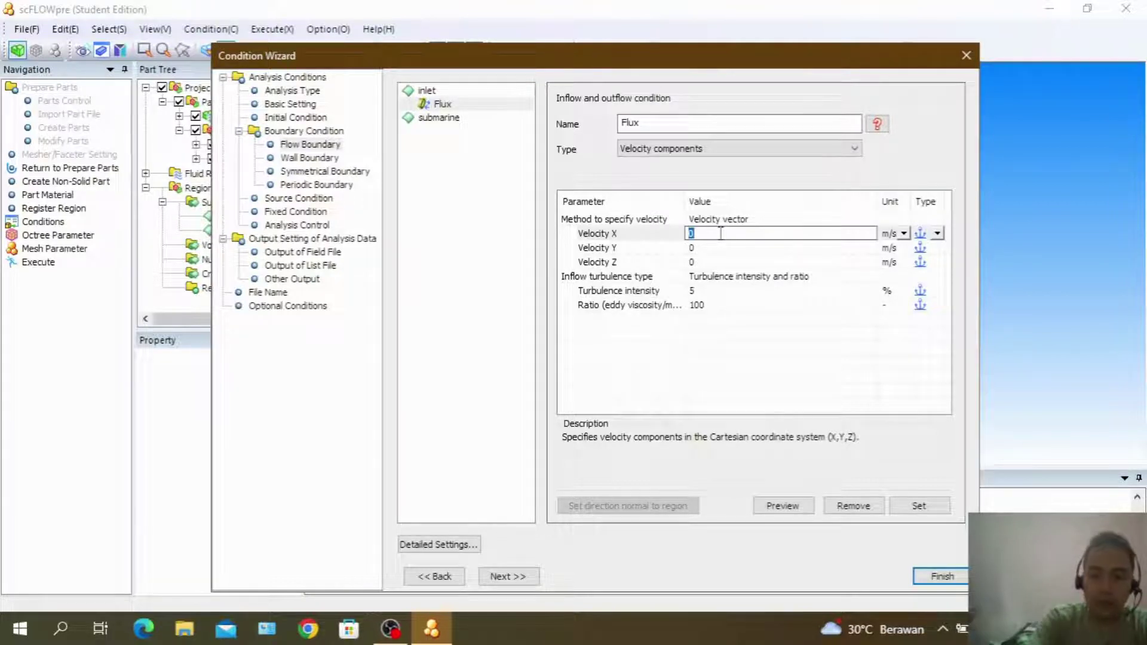
type("50")
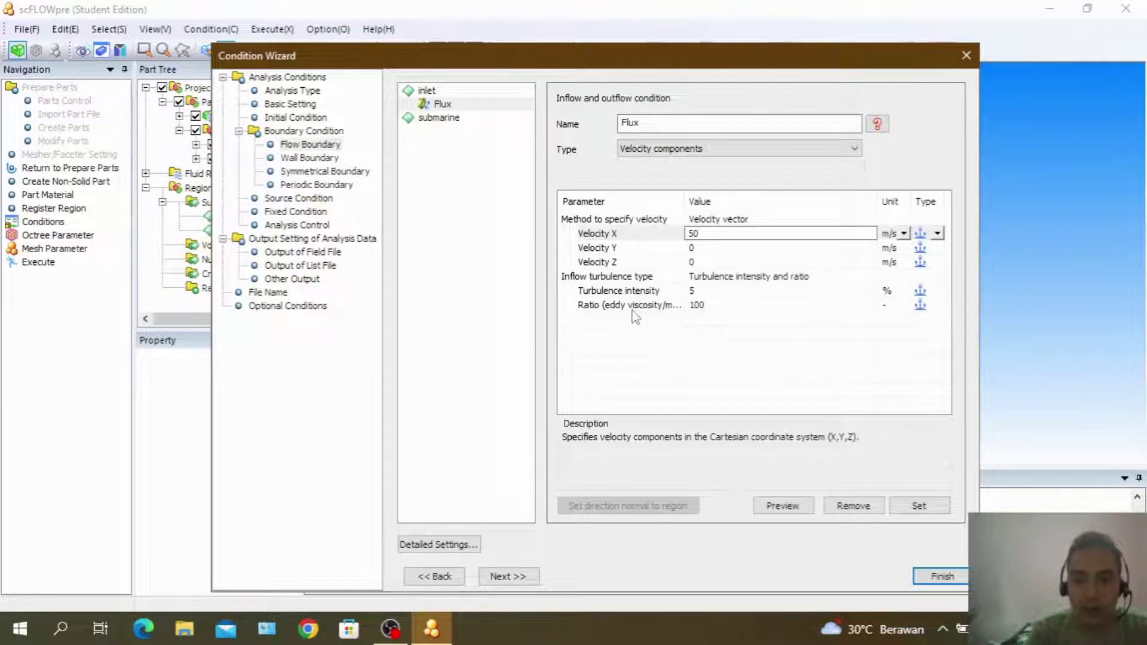
left_click(919, 507)
Add a static no-slip wall shear stress condition without roughness to the submarine region
left_click(307, 159)
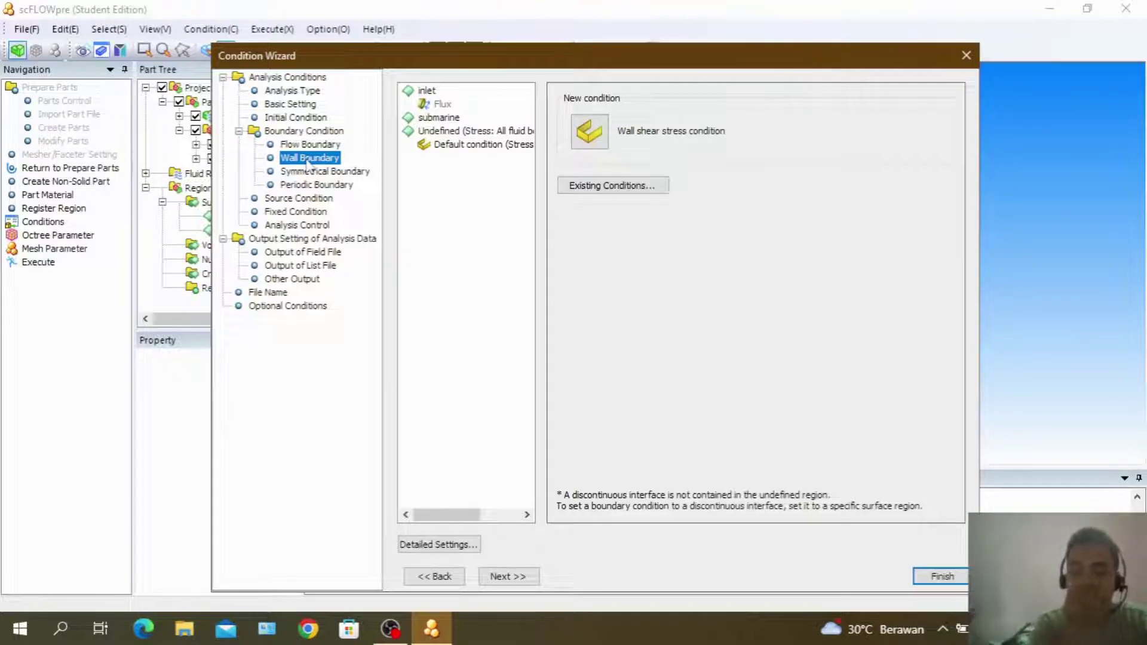
left_click(456, 119)
left_click(589, 132)
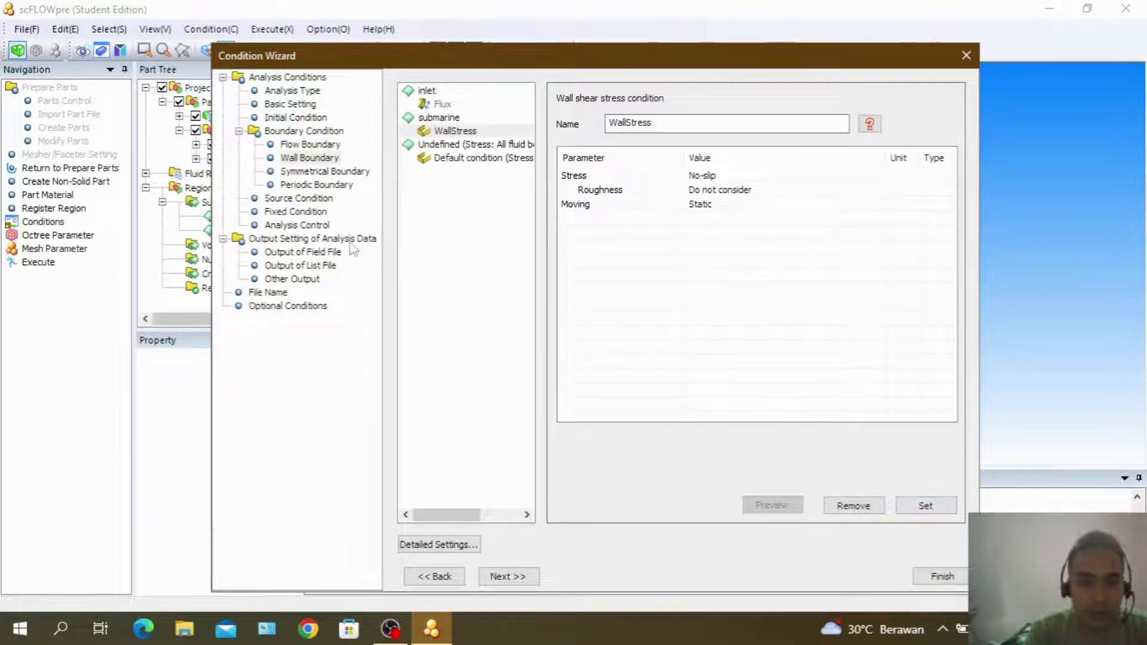
Review the symmetrical boundary, source, fixed, analysis control and output settings and finish the analysis conditions
left_click(323, 185)
left_click(328, 172)
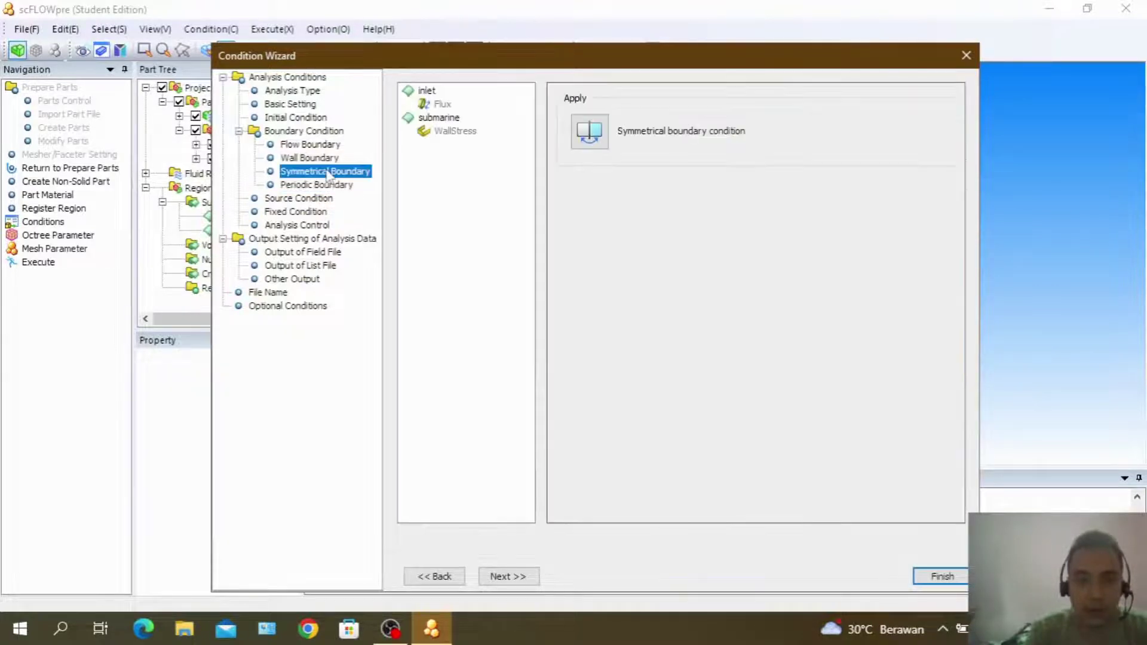
left_click(323, 199)
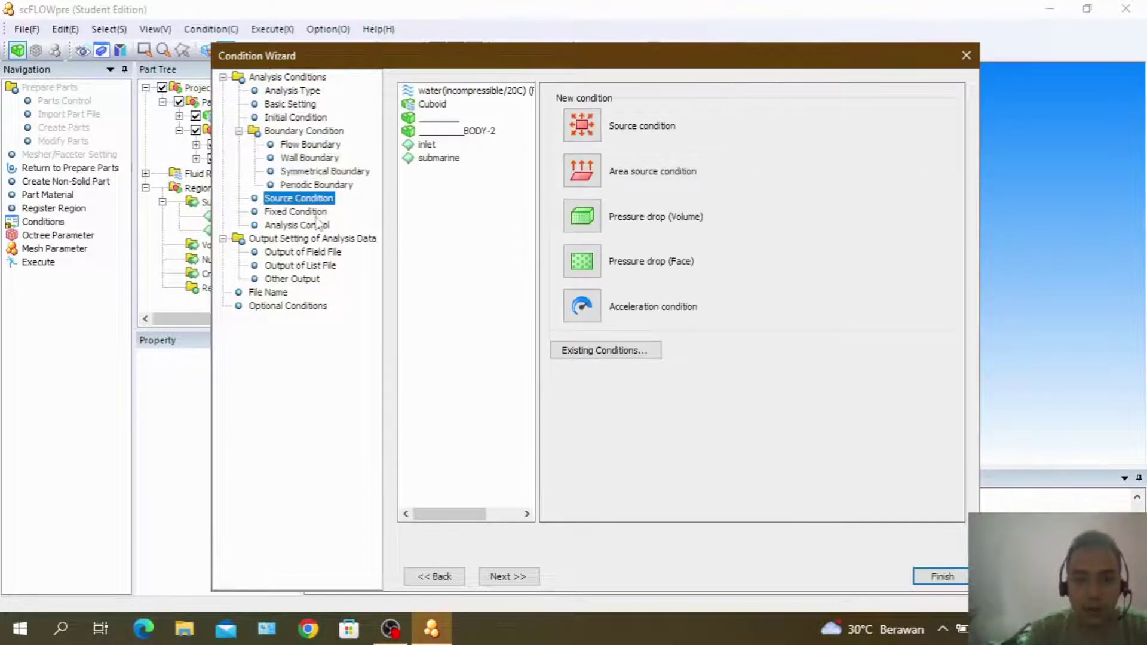
left_click(317, 214)
left_click(314, 234)
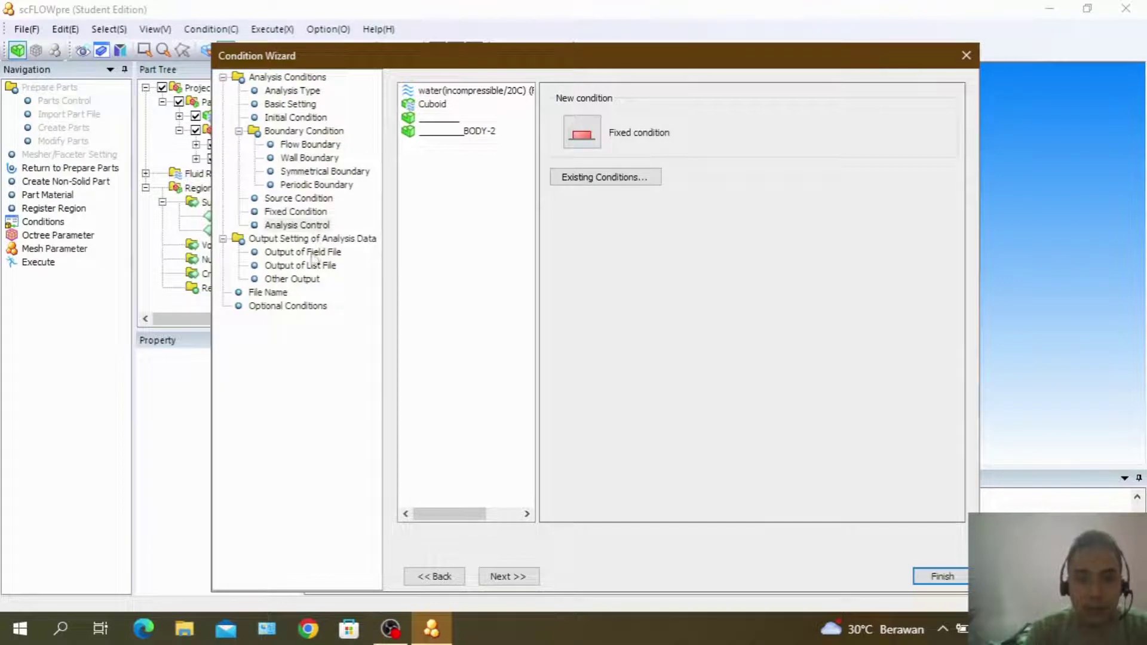
left_click(311, 253)
left_click(310, 266)
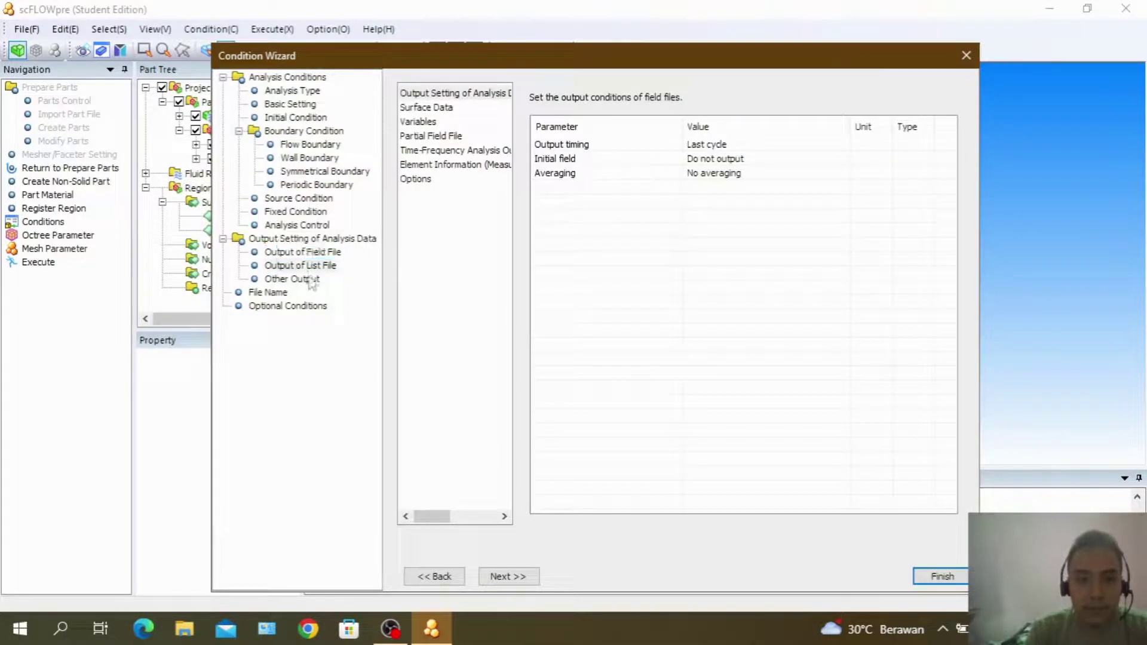
left_click(310, 279)
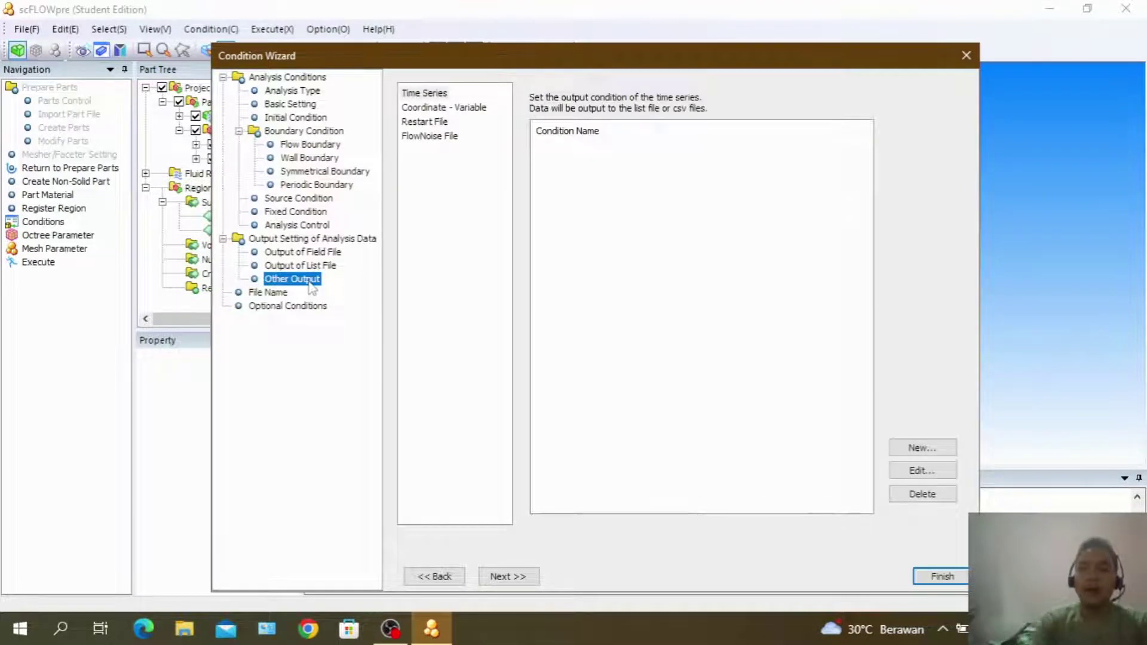
left_click(937, 577)
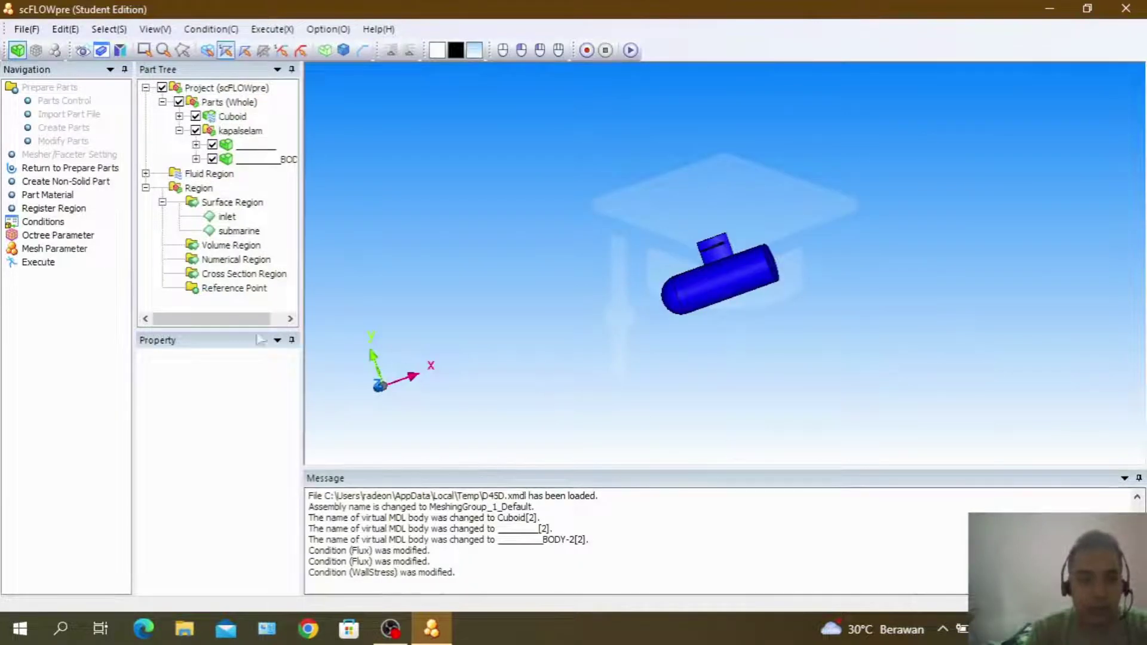
Set the octree to be defined by Octree parameter and review its detailed basic, region and other settings without changing them
left_click(69, 239)
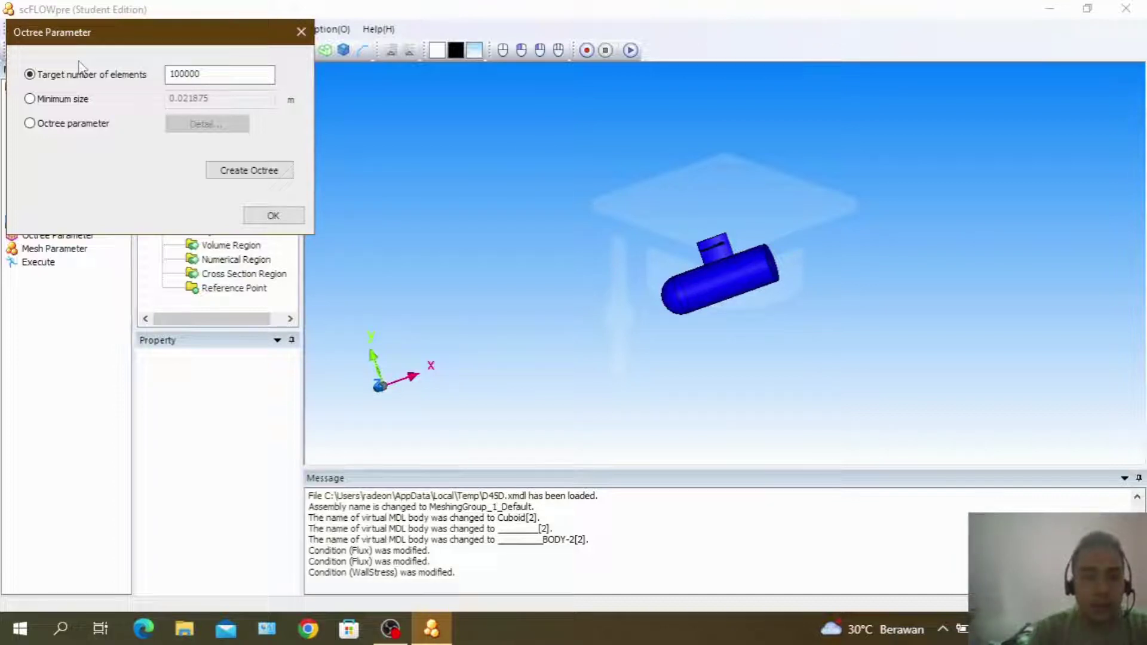
left_click(77, 126)
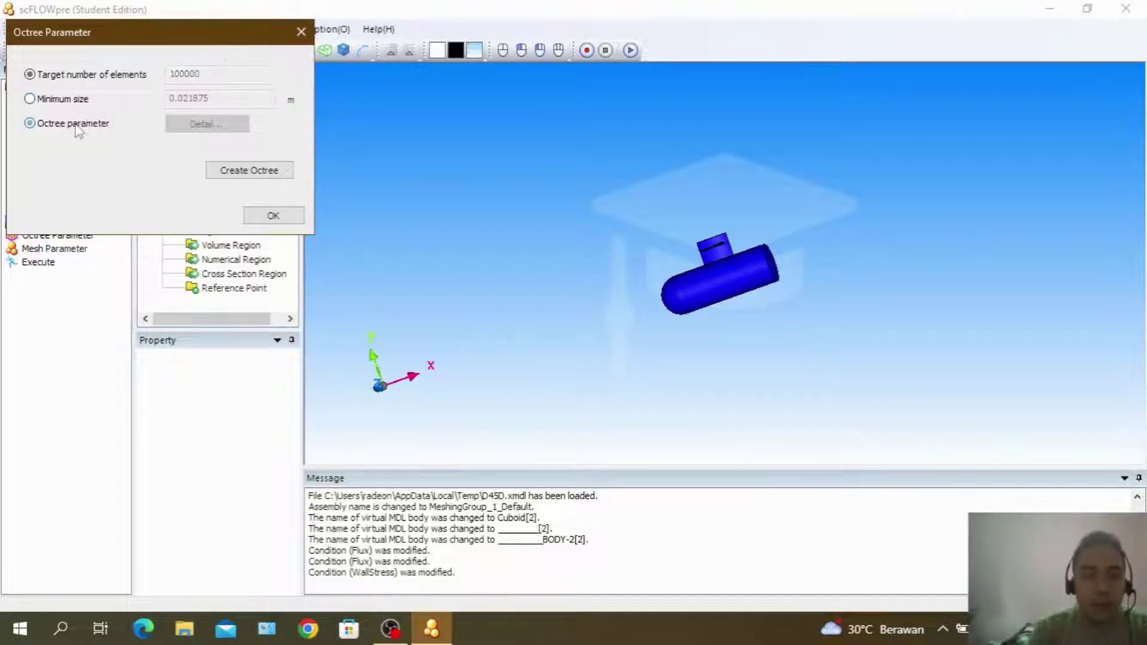
left_click(194, 127)
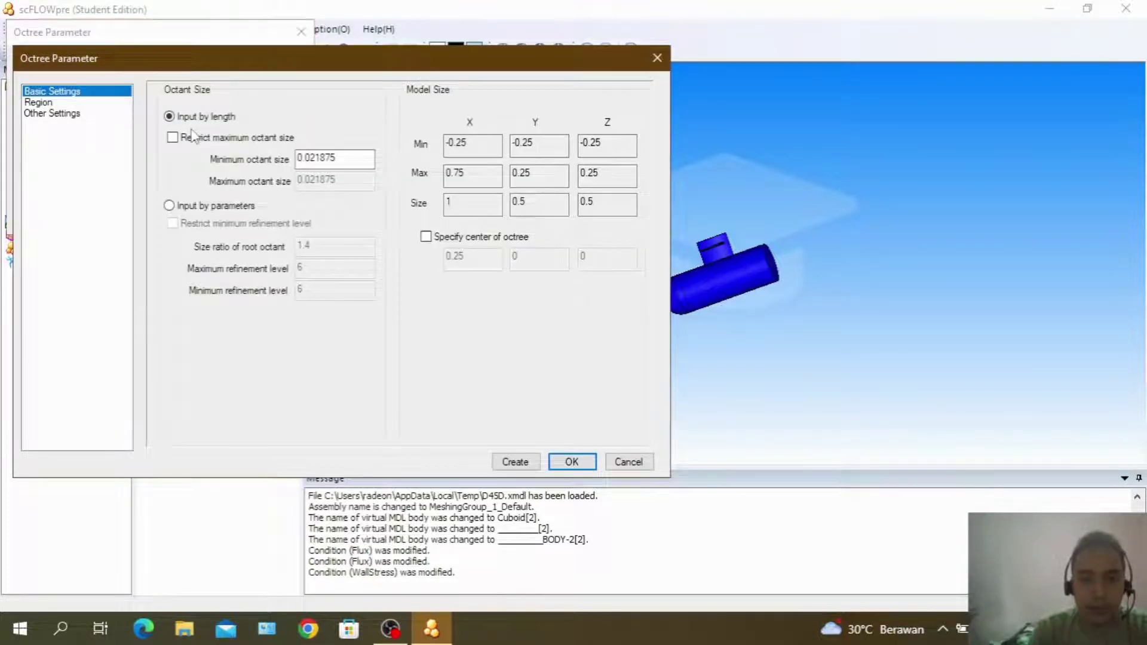
left_click(70, 106)
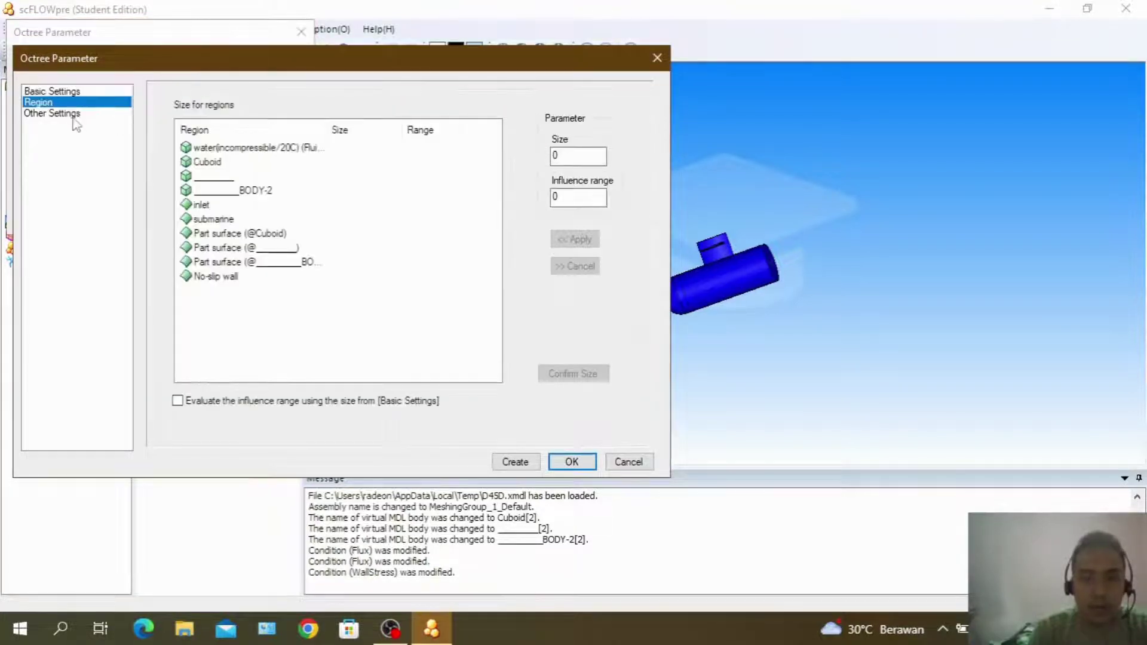
left_click(75, 114)
left_click(60, 92)
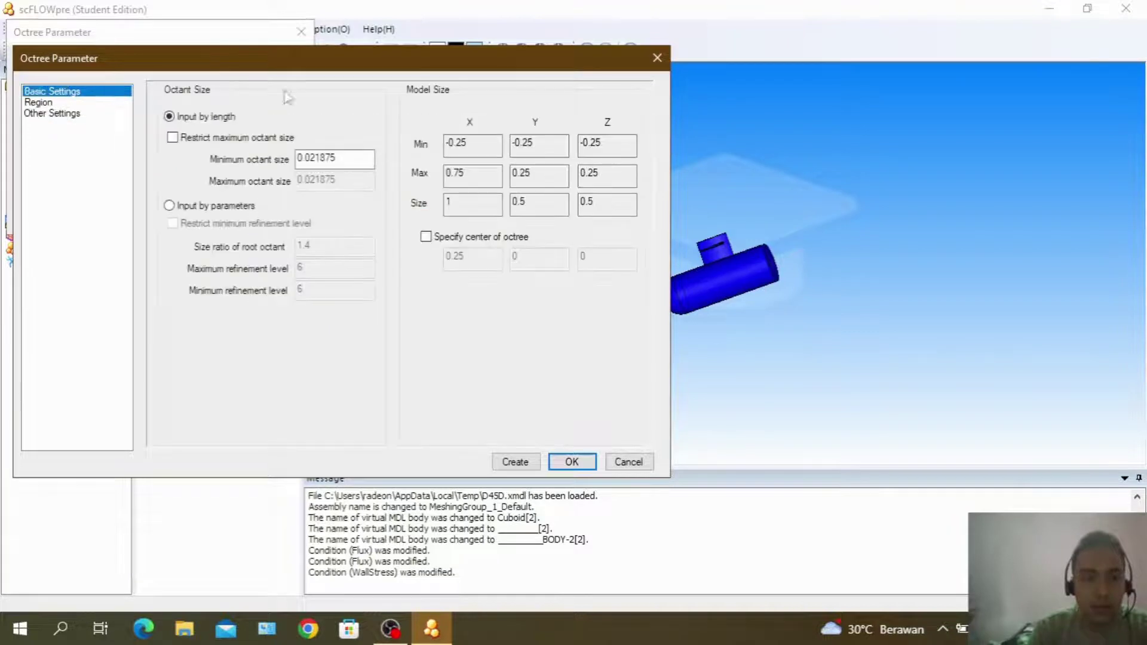
left_click(657, 58)
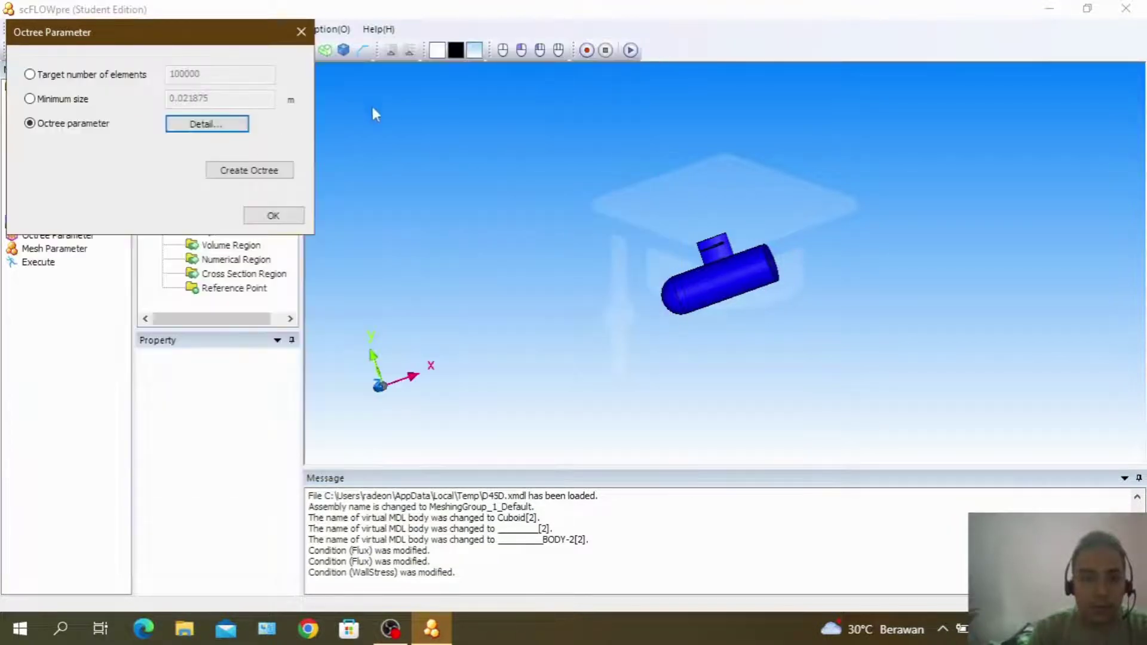
Create the octree for the fluid domain, inspect it from another angle and accept the octree parameters
left_click(263, 182)
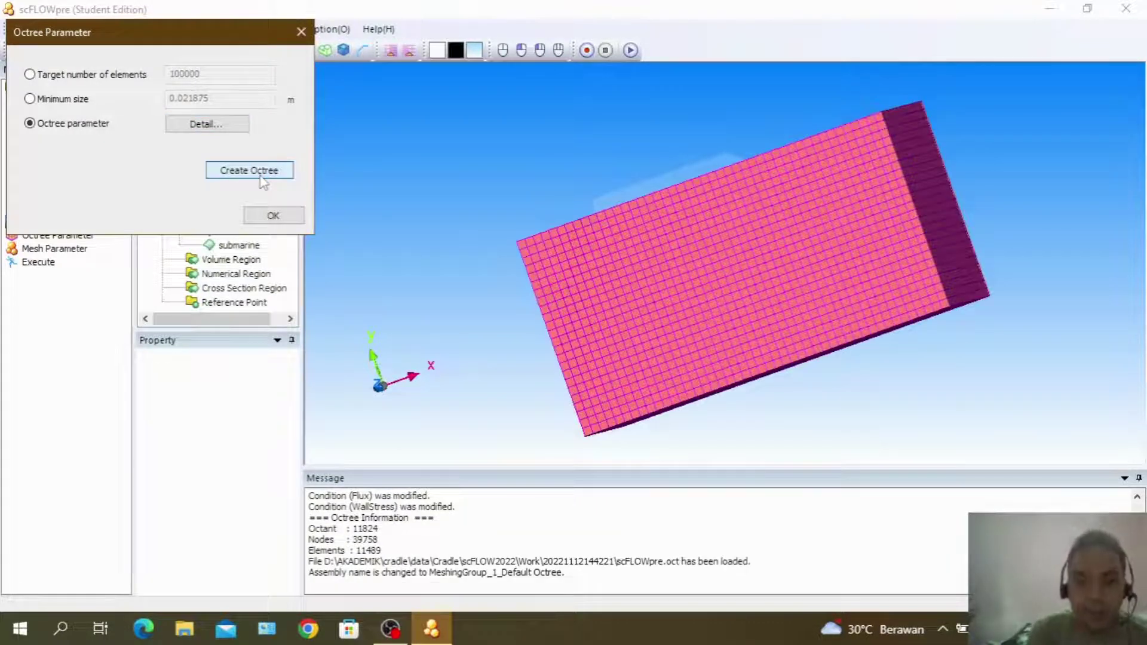
mouse_move(828, 397)
left_mouse_down()
mouse_move(921, 368)
mouse_move(894, 416)
left_mouse_up()
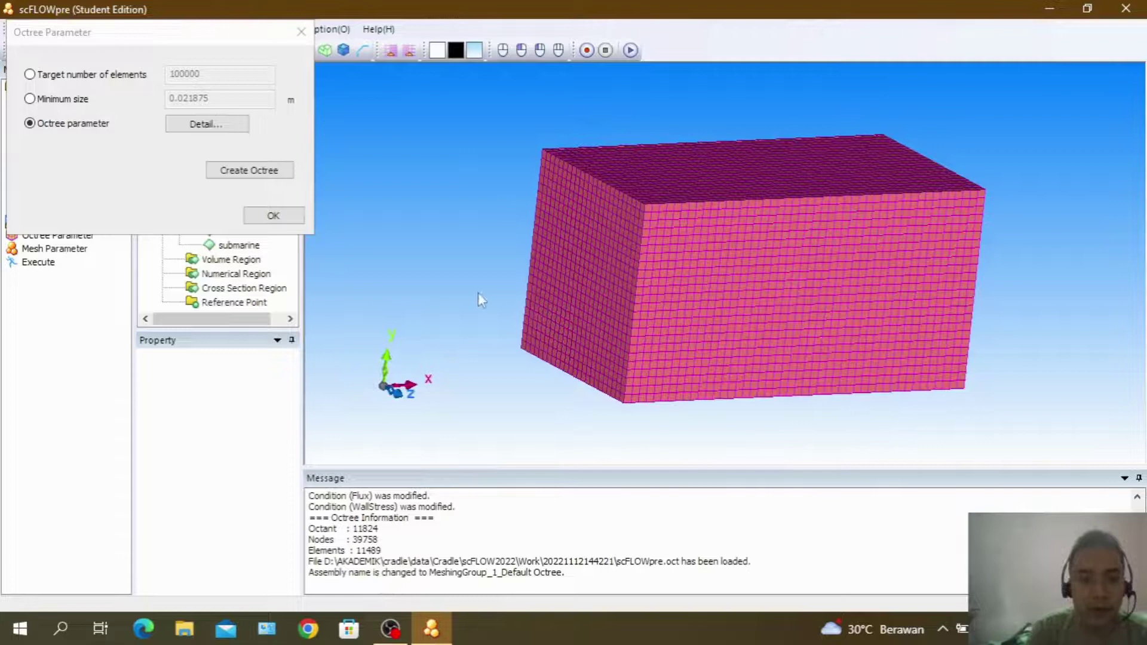
left_click(266, 216)
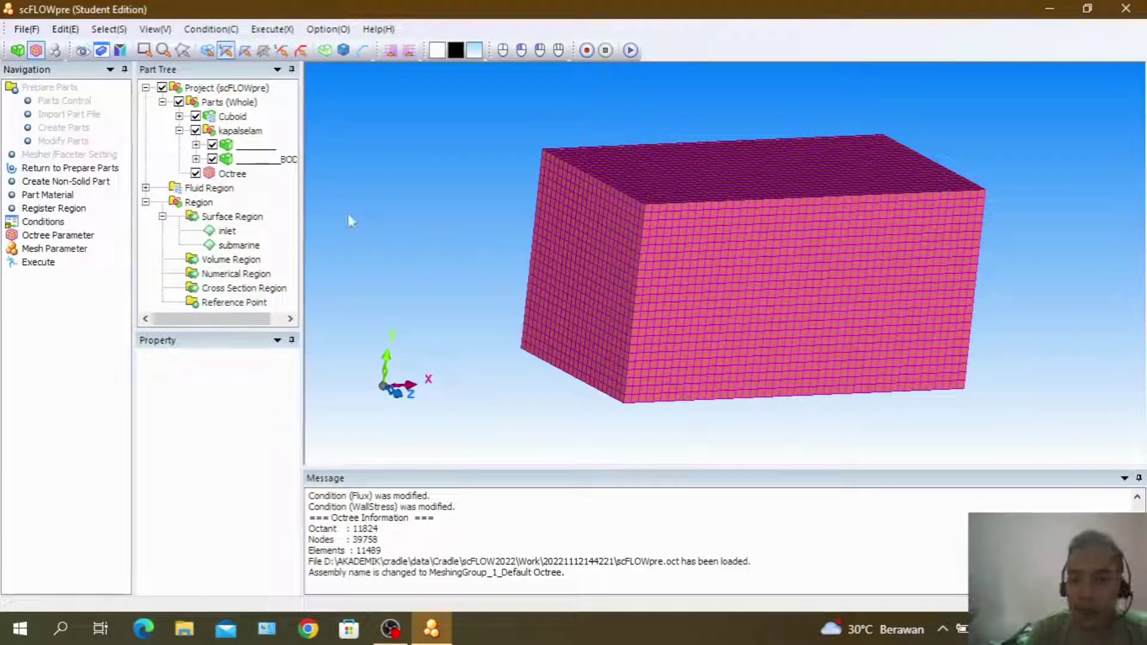
Set the number of prism layers to 0 in the mesh parameters and accept them
left_click(39, 249)
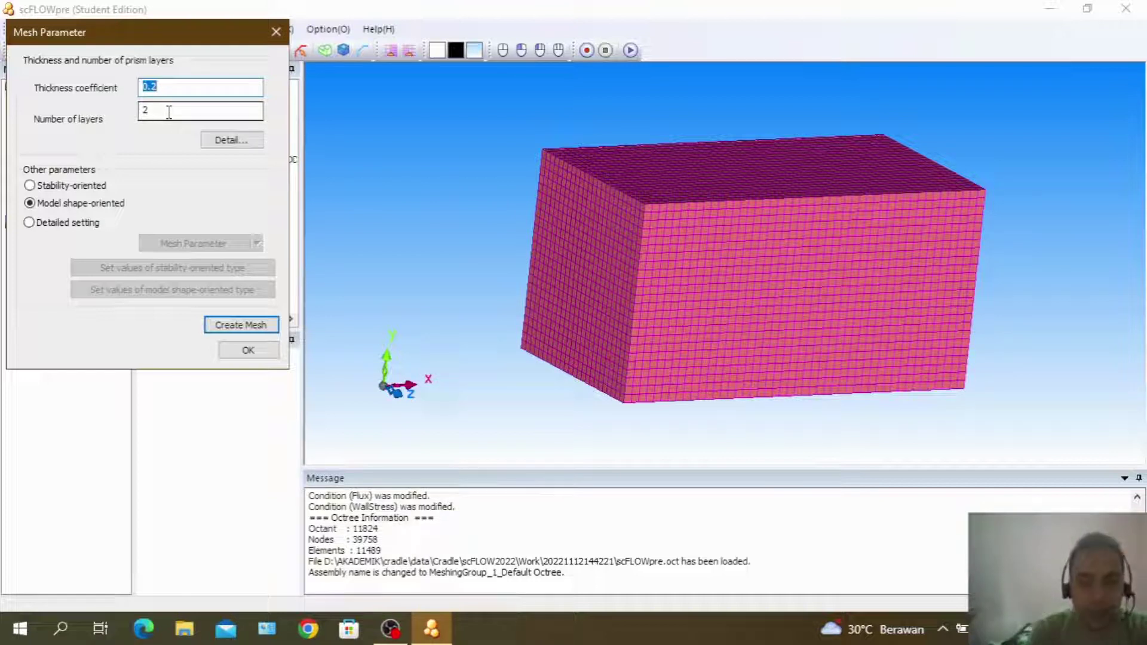
key("Tab")
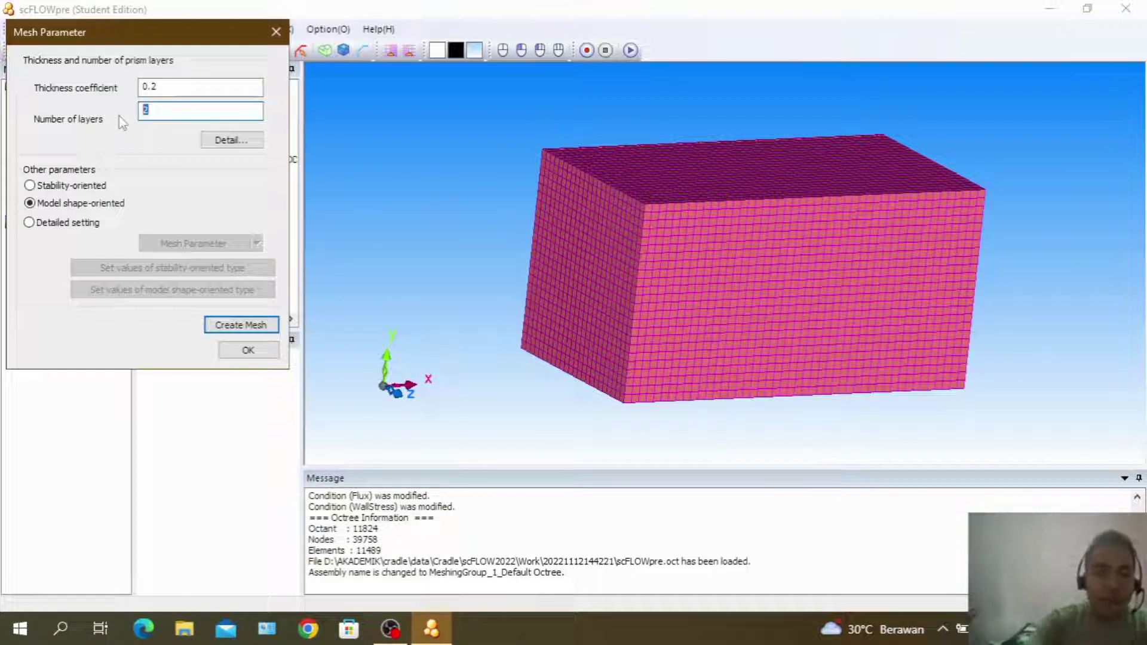
type("0")
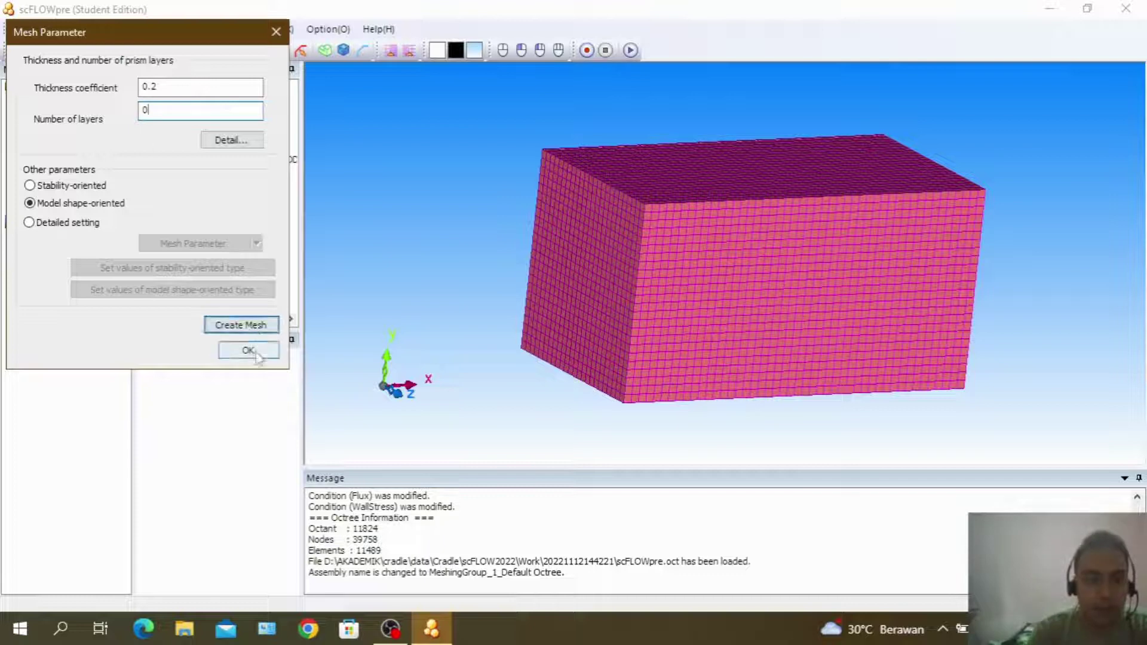
left_click(248, 350)
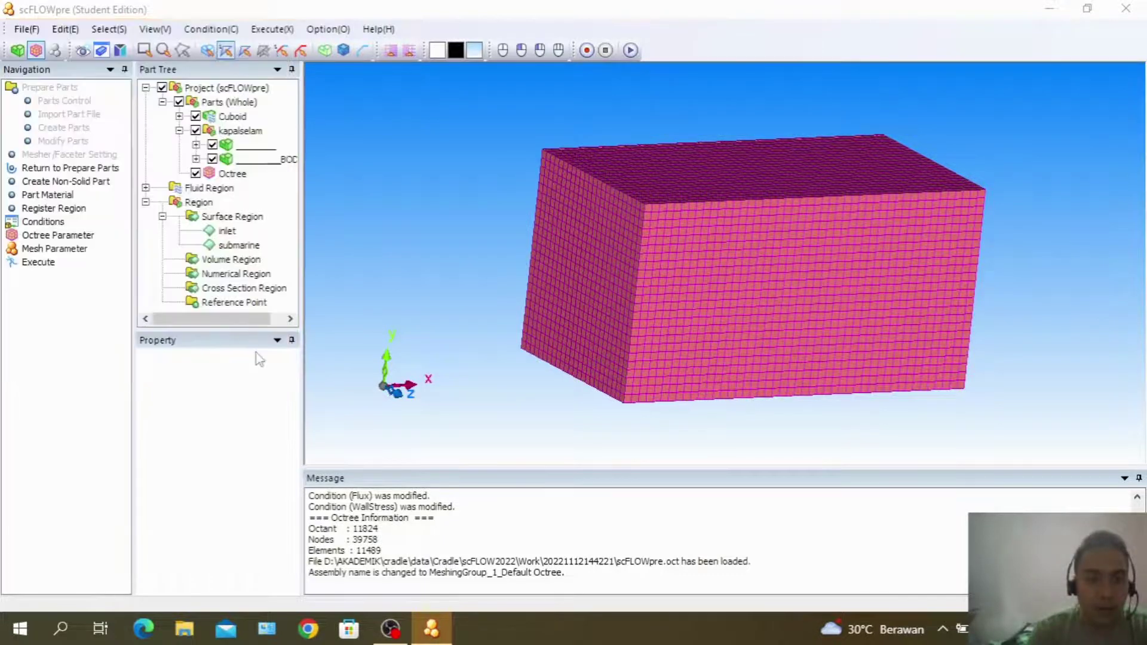
Generate the mesh, save the mesh file, analysis condition file and project without running the solver, and inspect the meshed domain
left_click(47, 265)
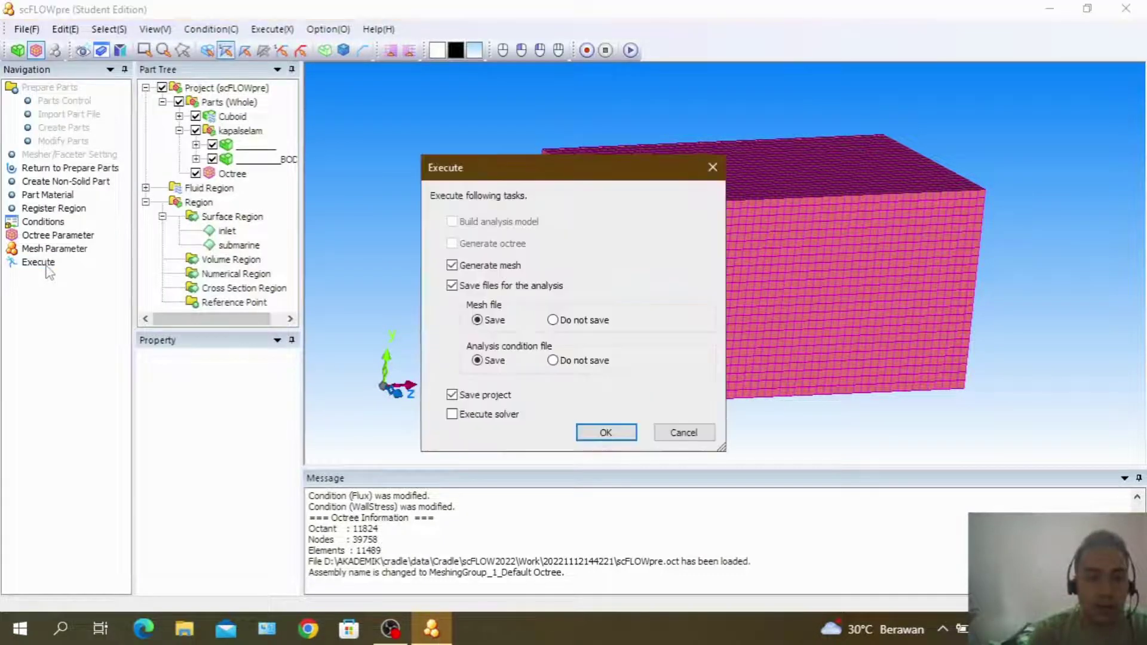
left_click(607, 432)
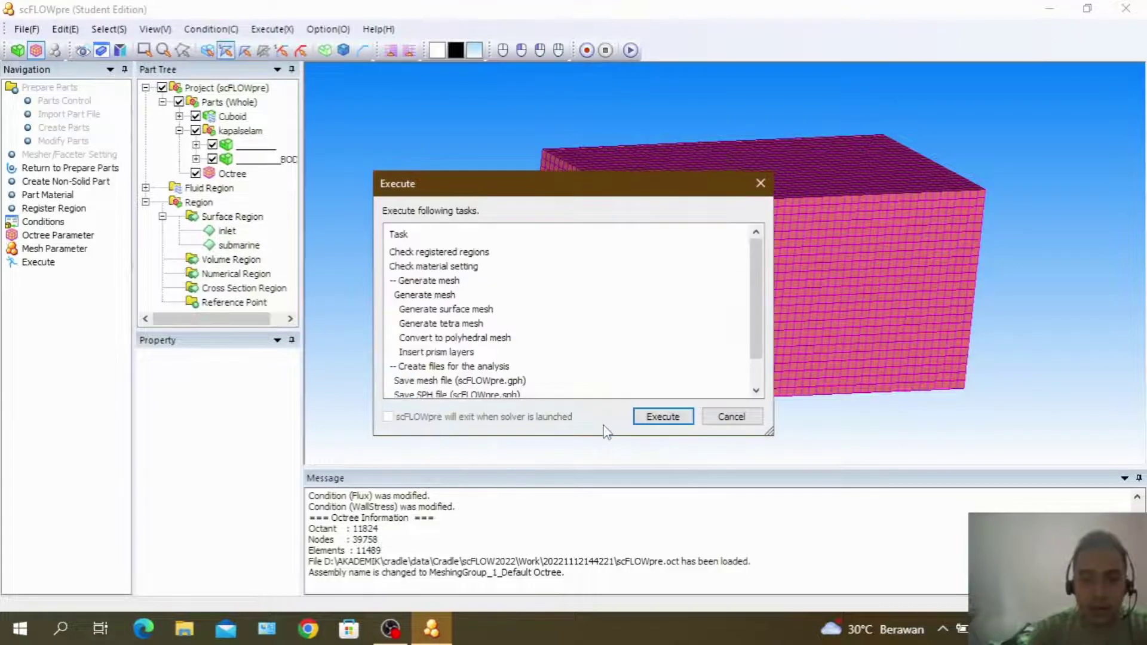
left_click(660, 415)
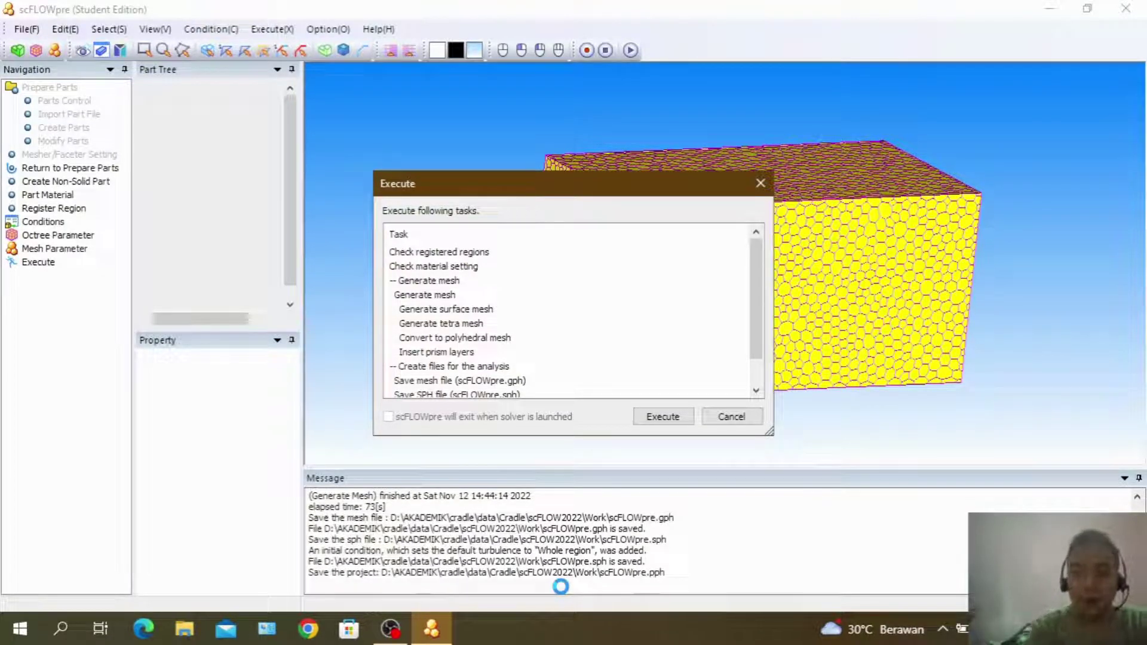
left_click(639, 414)
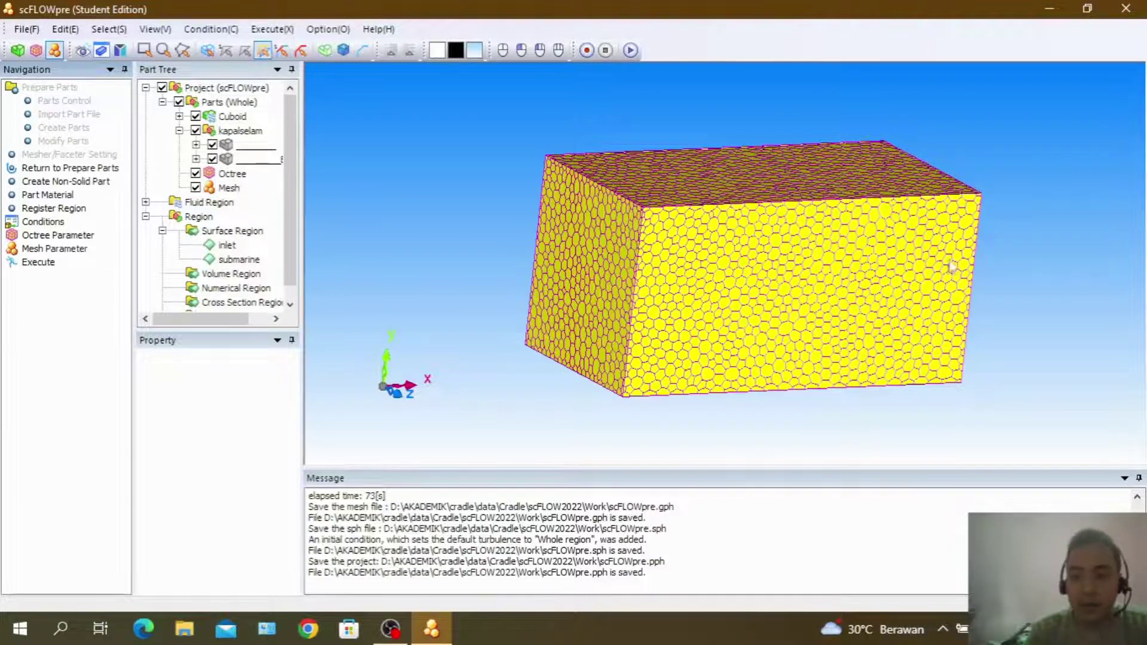
left_click_drag(971, 250, 777, 258)
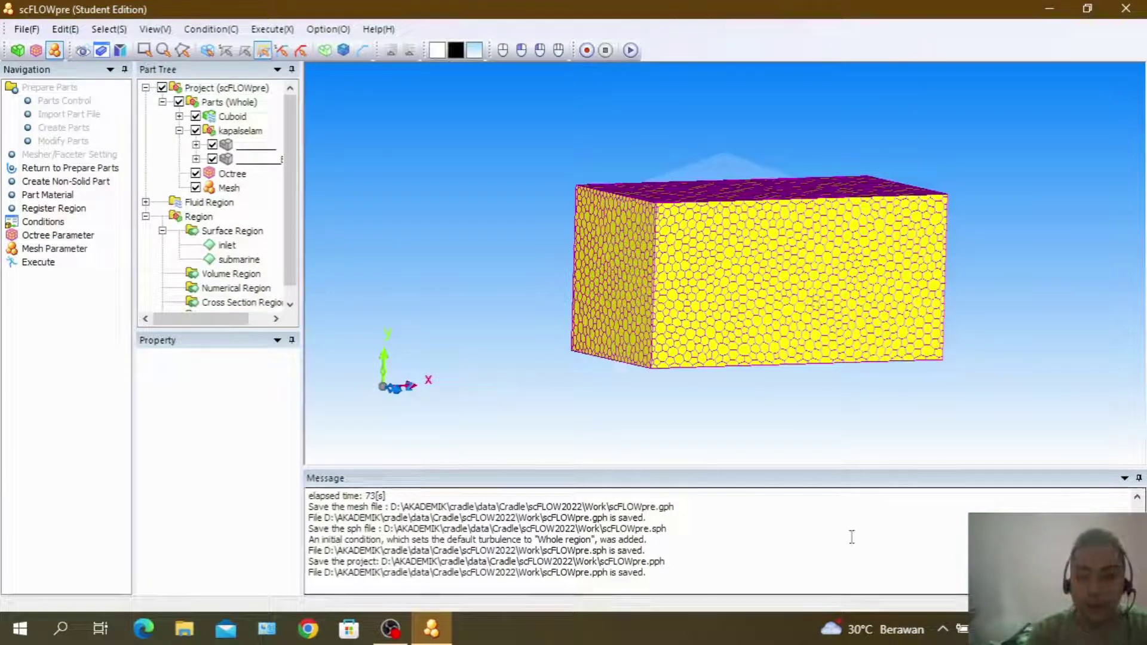
Show the Kicker launcher from the system tray, start the scFLOW monitor scMonitor and minimize the launcher
left_click(944, 637)
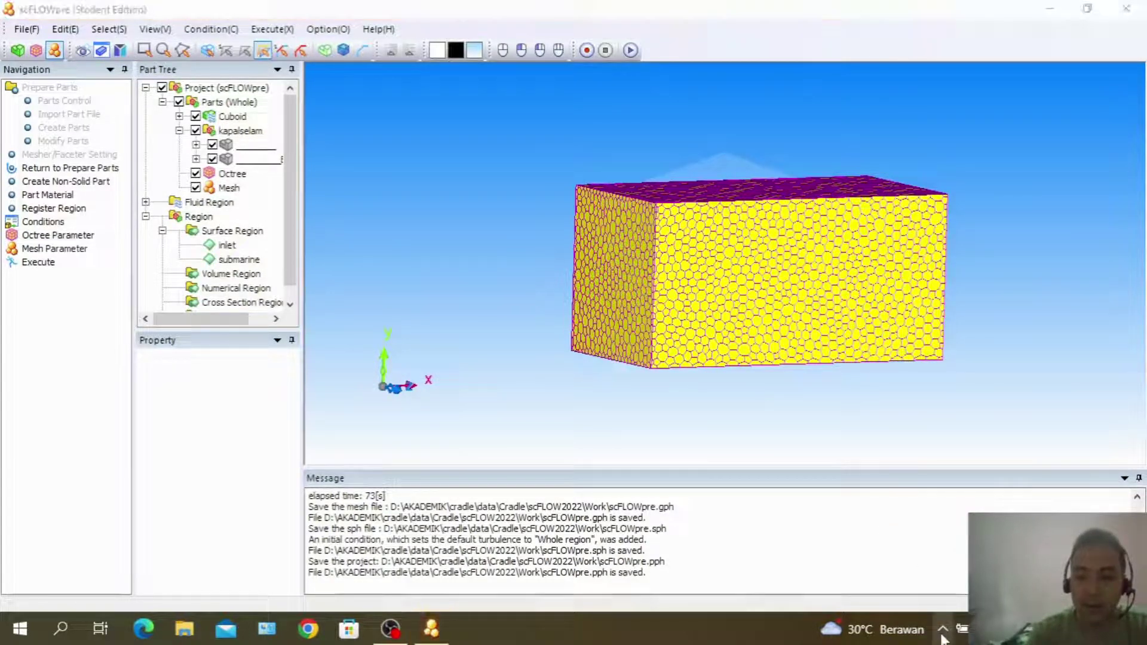
right_click(942, 595)
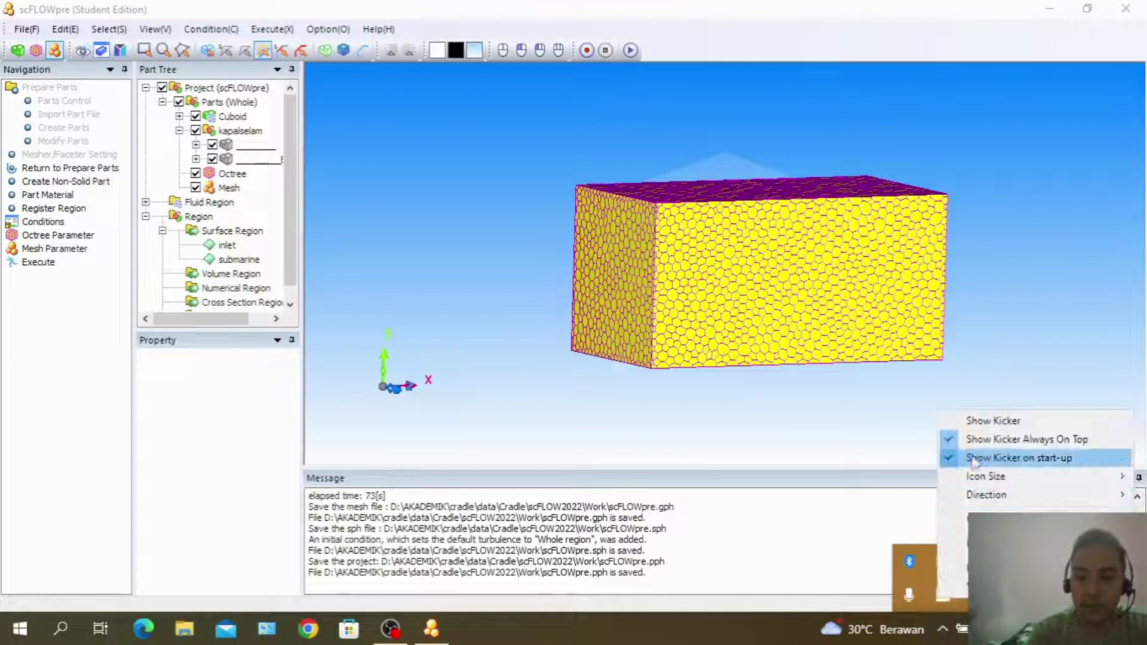
left_click(981, 429)
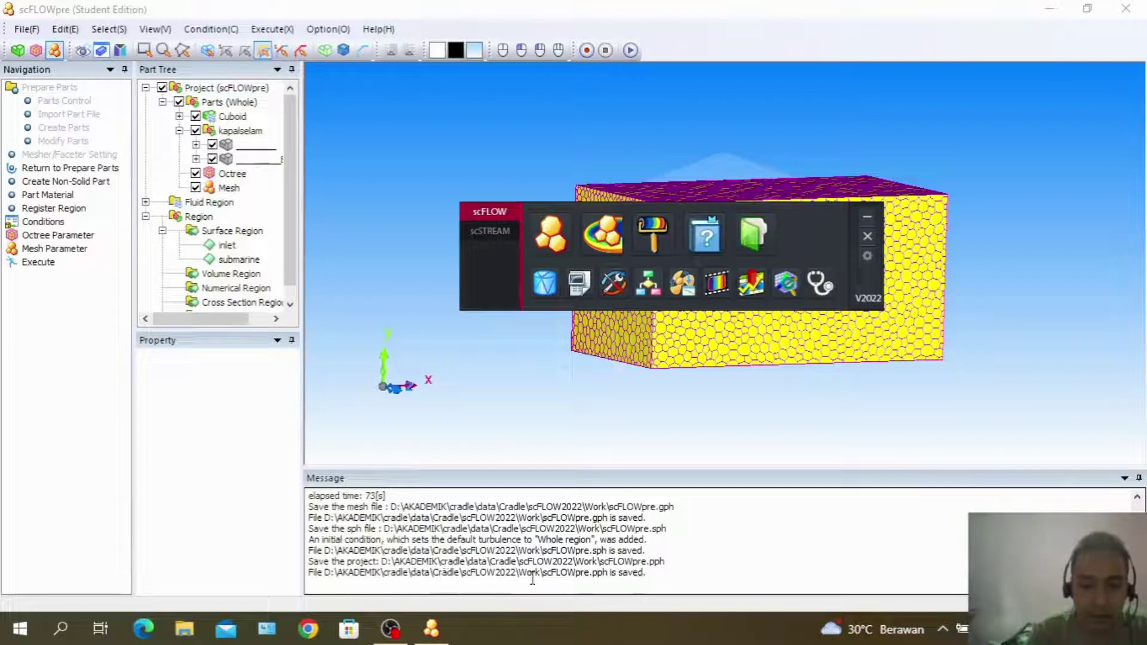
left_click(604, 247)
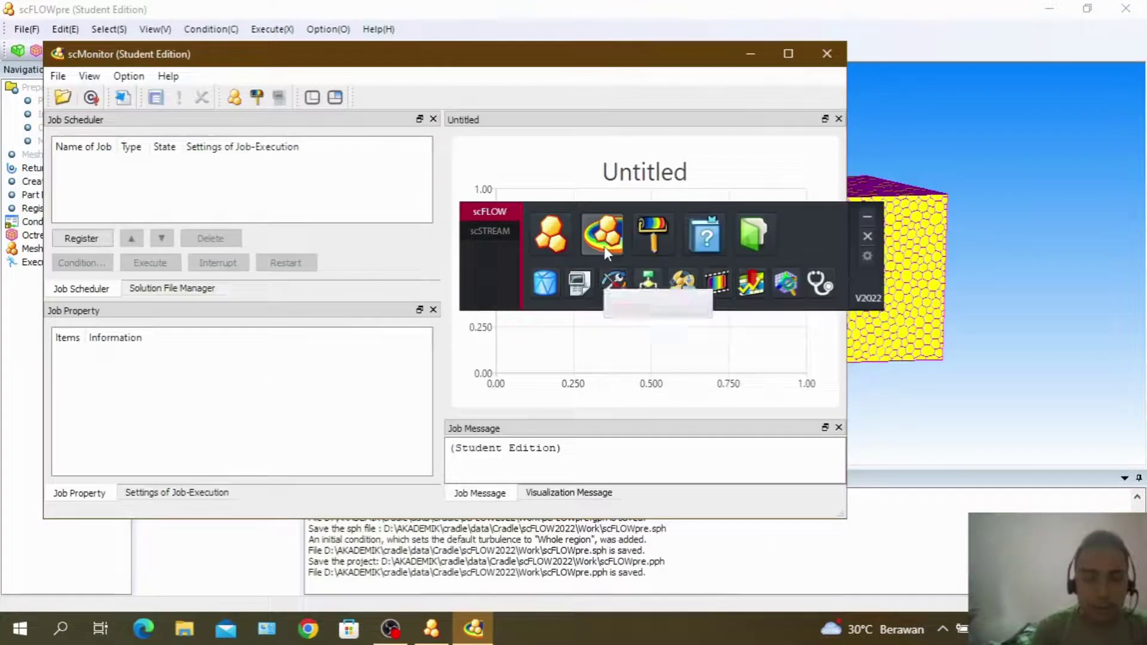
left_click(866, 219)
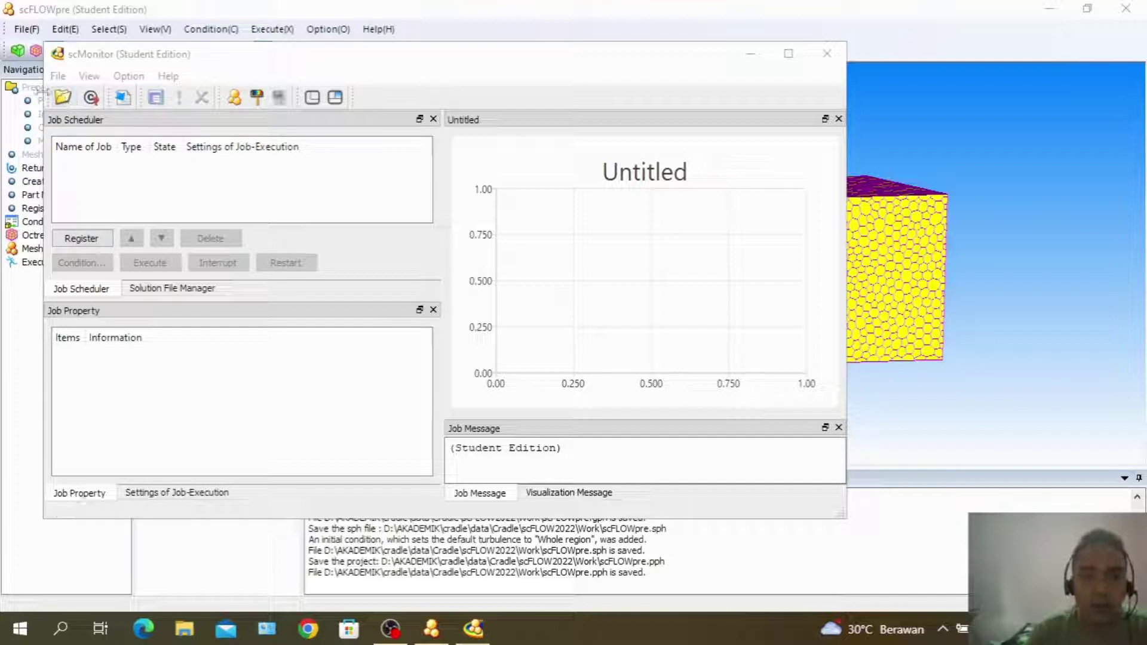
Register scFLOWpre.sph from the scFLOW2022 Work folder as a solver job
left_click(62, 98)
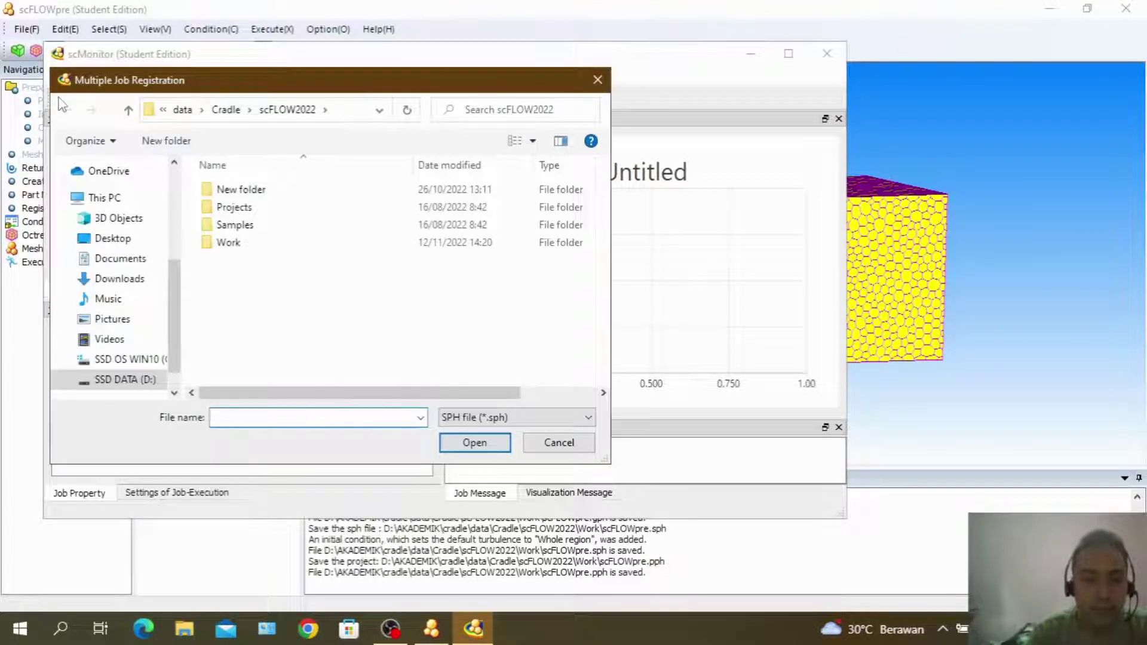
double_click(229, 242)
scroll(456, 340, "down", 2)
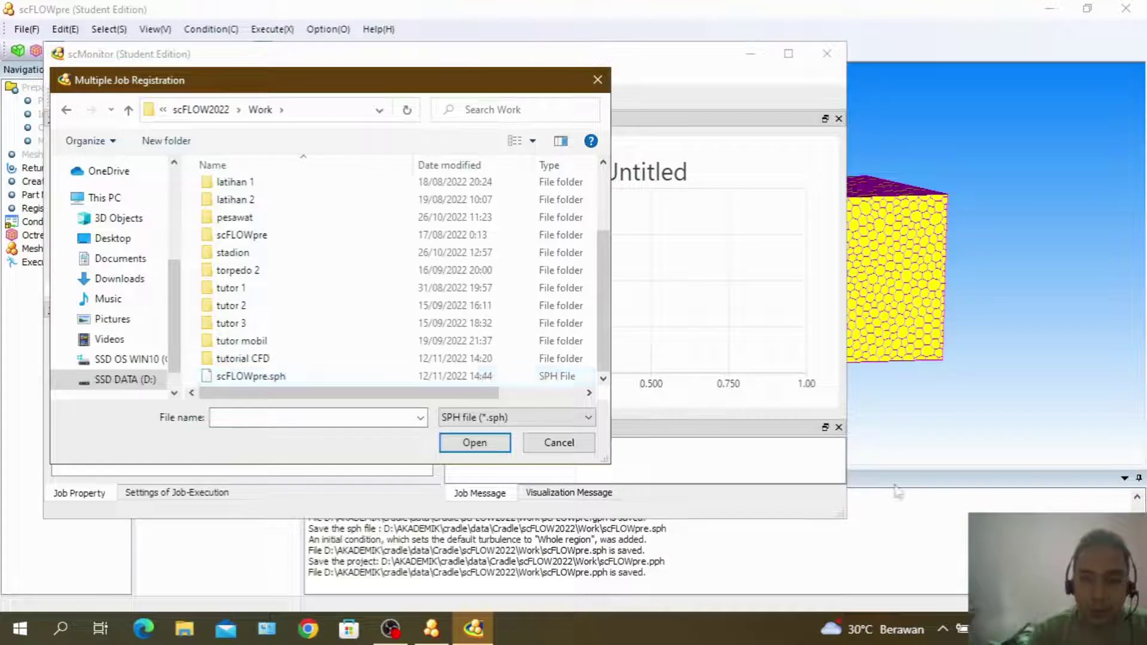
left_click(498, 378)
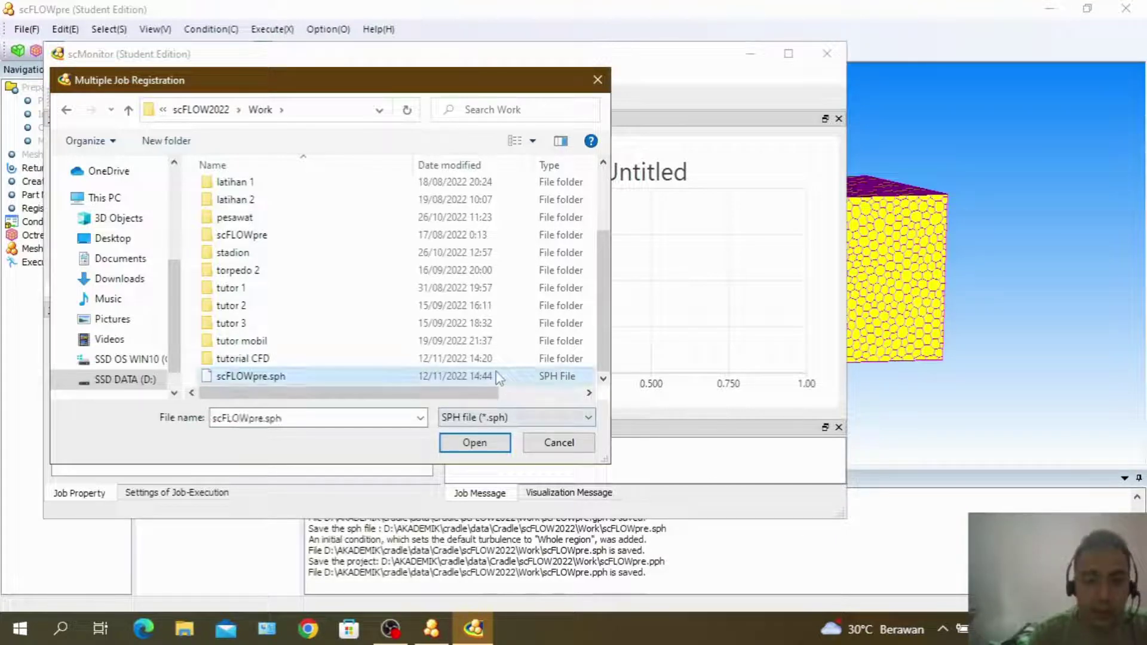
left_click(492, 447)
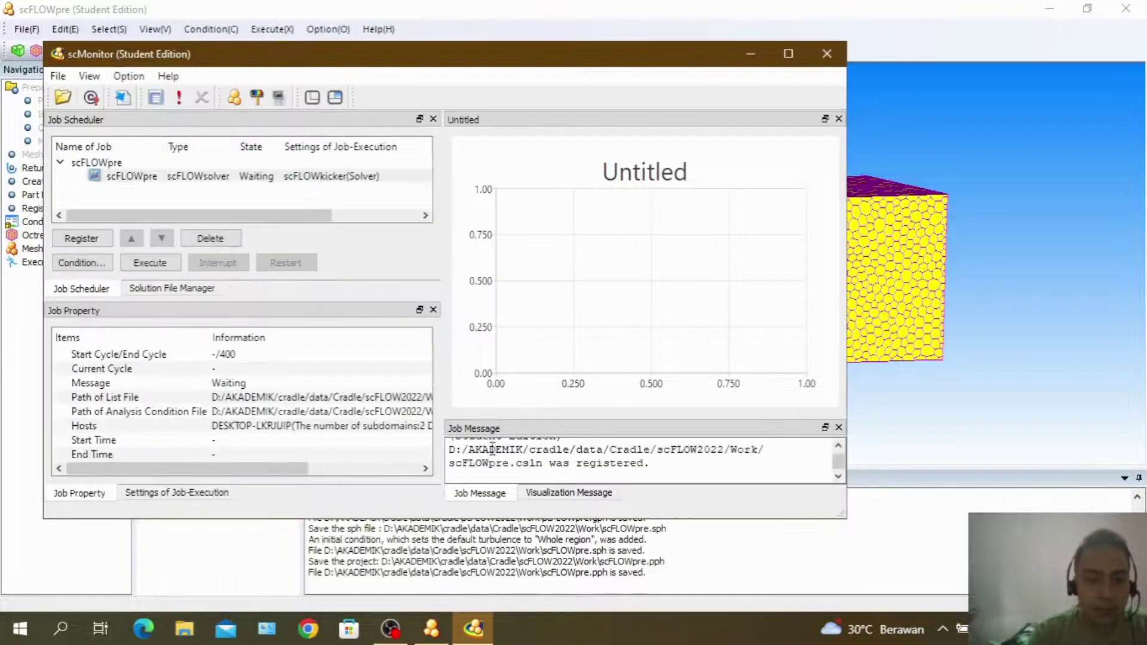
Execute the registered scFLOWpre analysis, wait for the solver to finish and dismiss the closing message
left_click(161, 269)
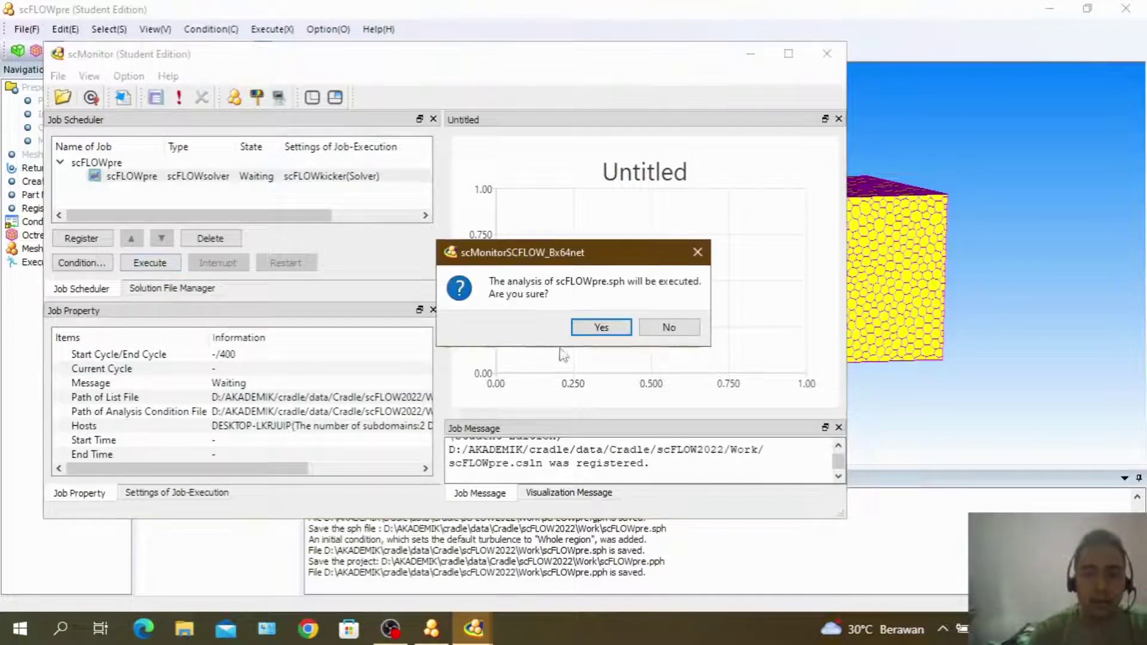
left_click(608, 329)
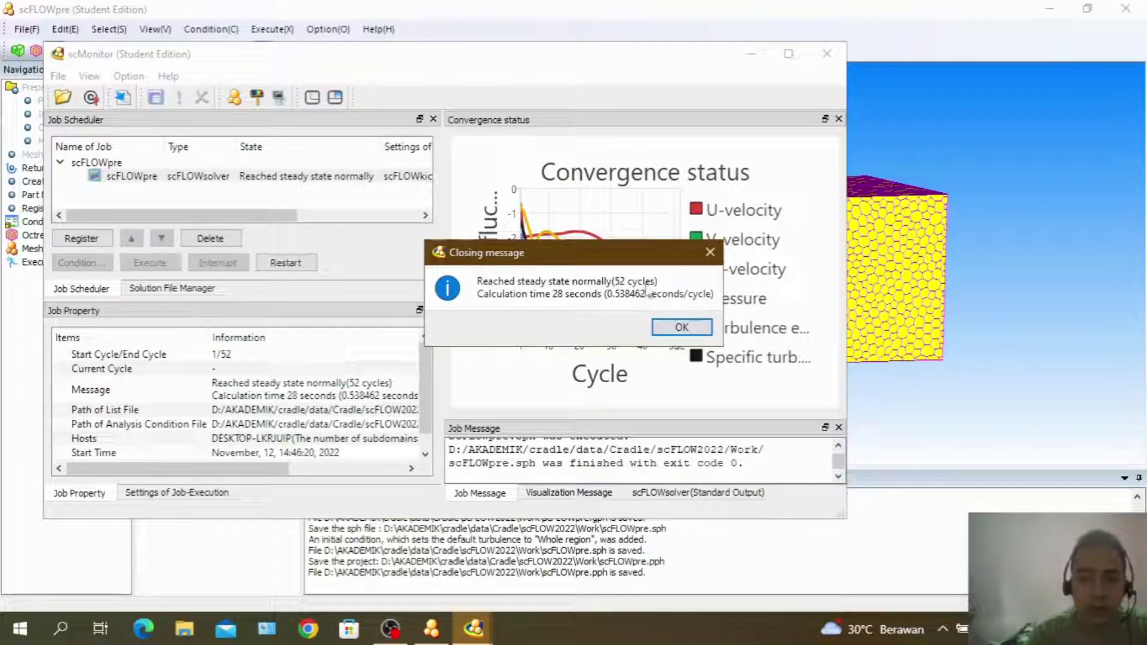
left_click(684, 328)
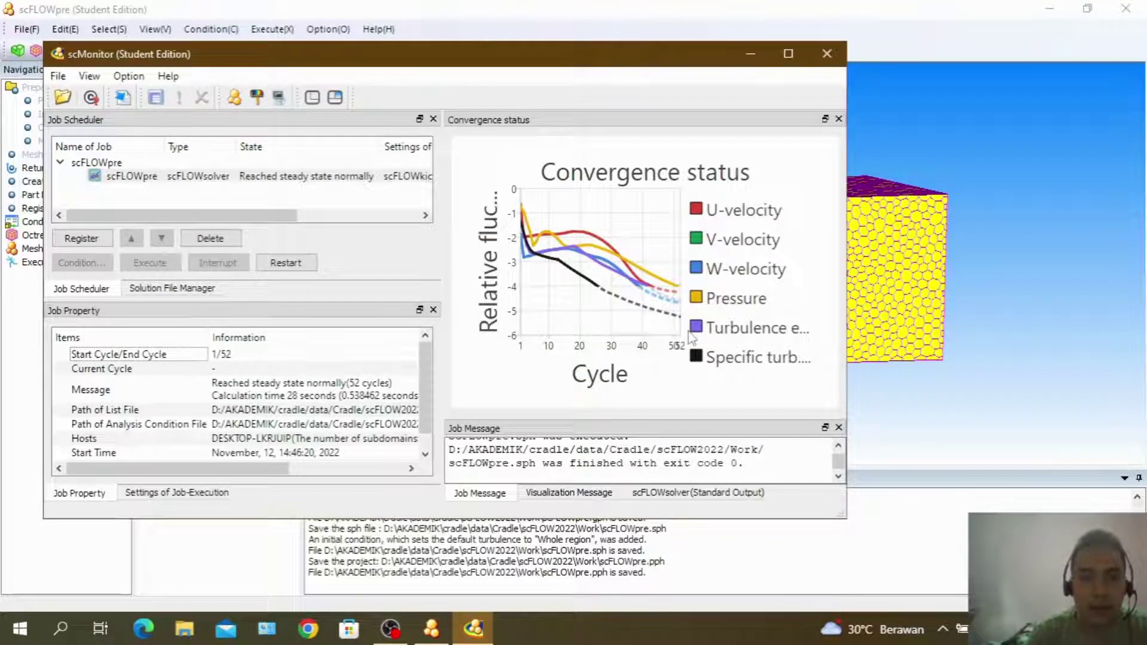